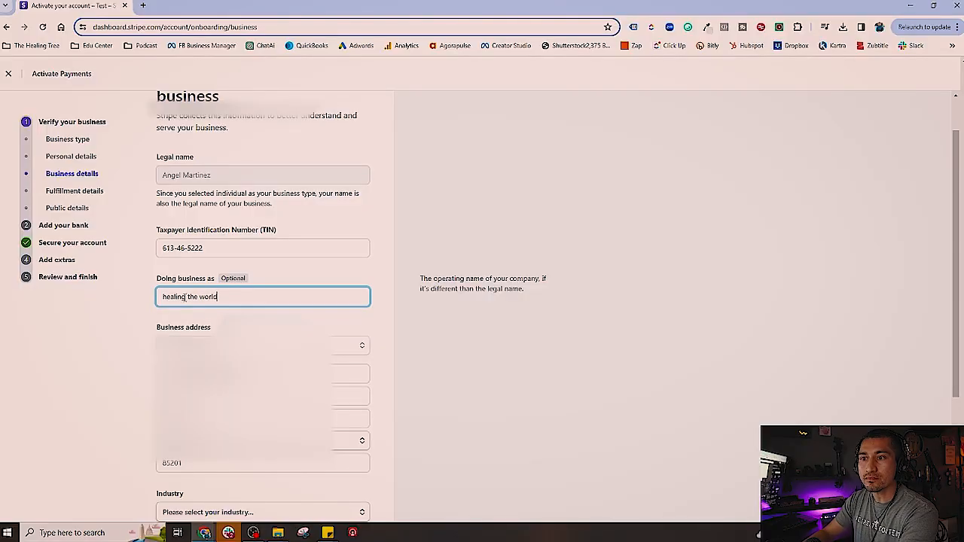
- Finish editing and select the whole doing-business-as name in the business details form
click(139, 316)
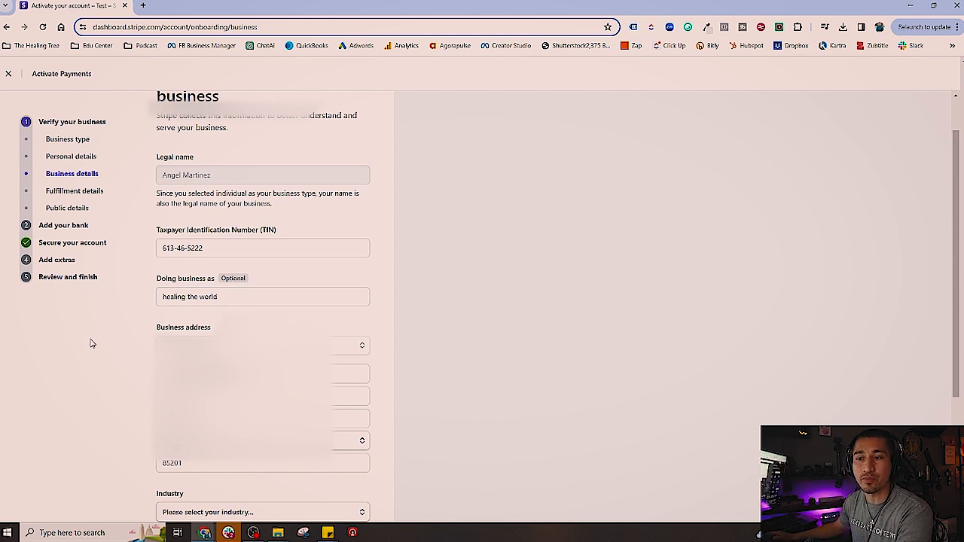
scroll(122, 340, down, 1)
mouse_move(243, 249)
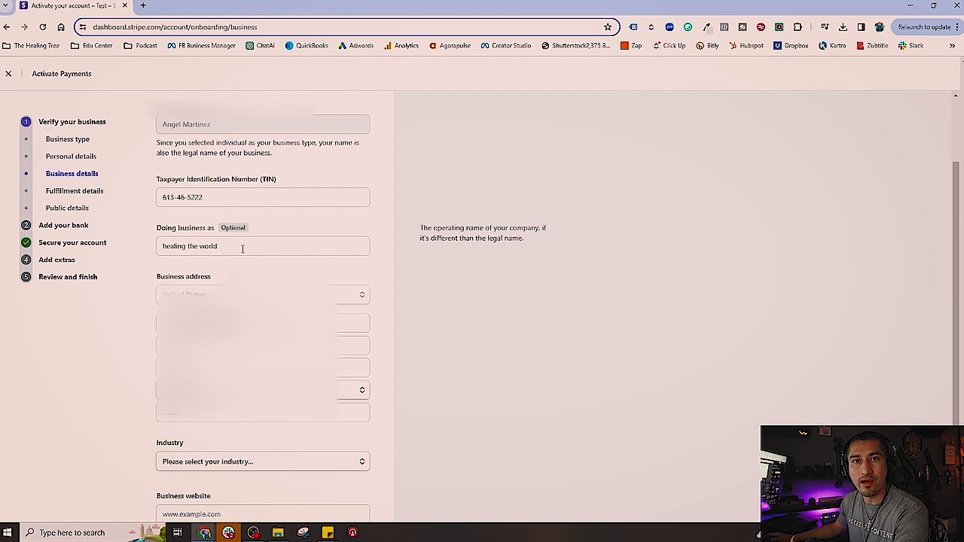
drag(233, 247, 158, 254)
click(156, 265)
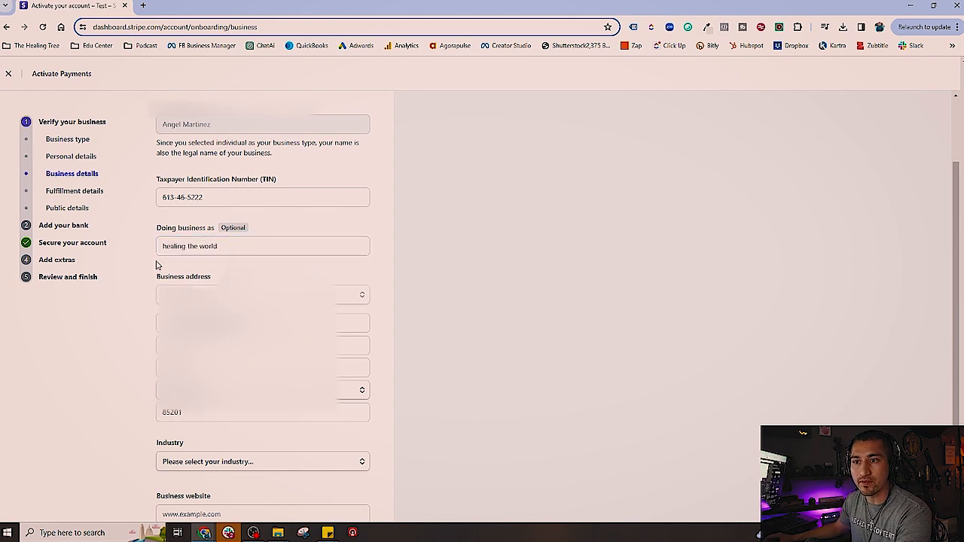
- Open the industry list and expand the Professional services category
scroll(127, 344, down, 1)
scroll(127, 344, down, 2)
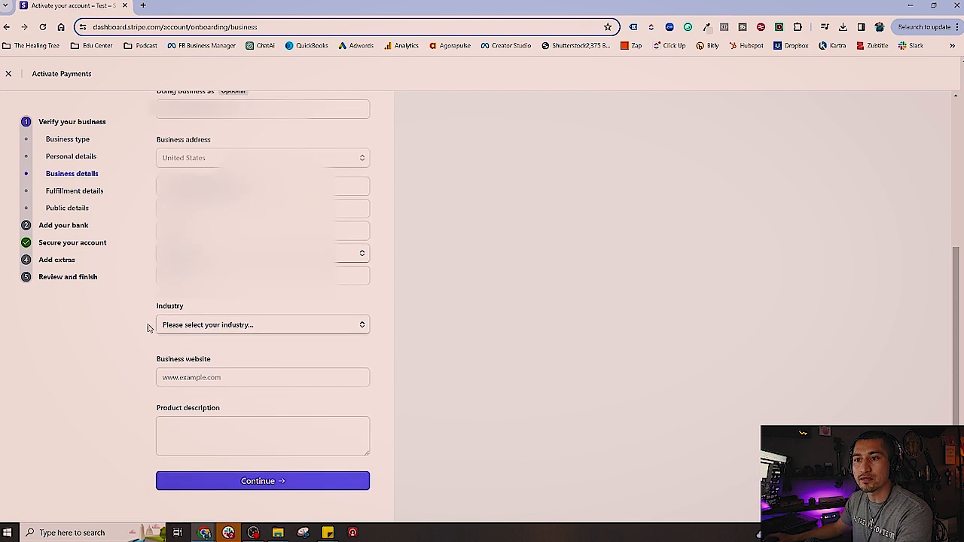
click(208, 326)
scroll(213, 396, down, 1)
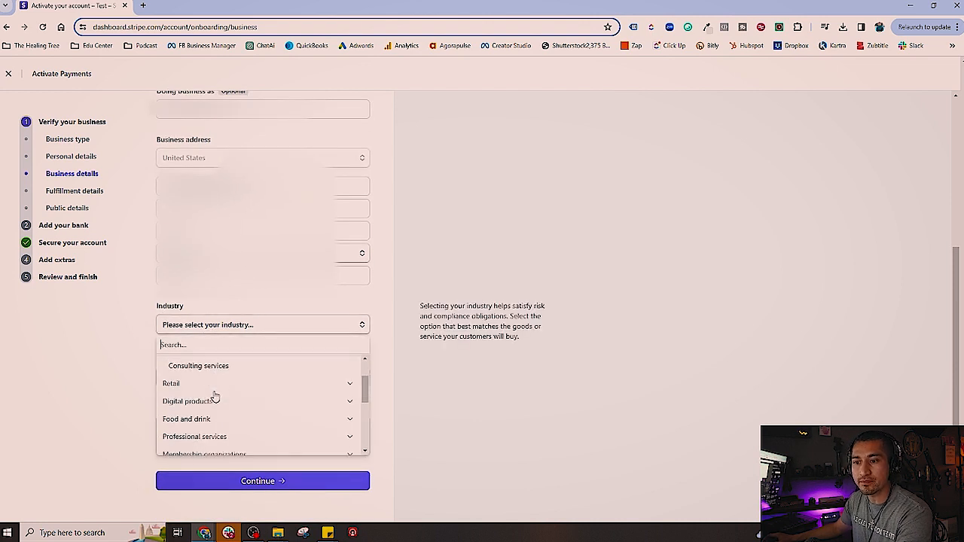
scroll(214, 396, down, 1)
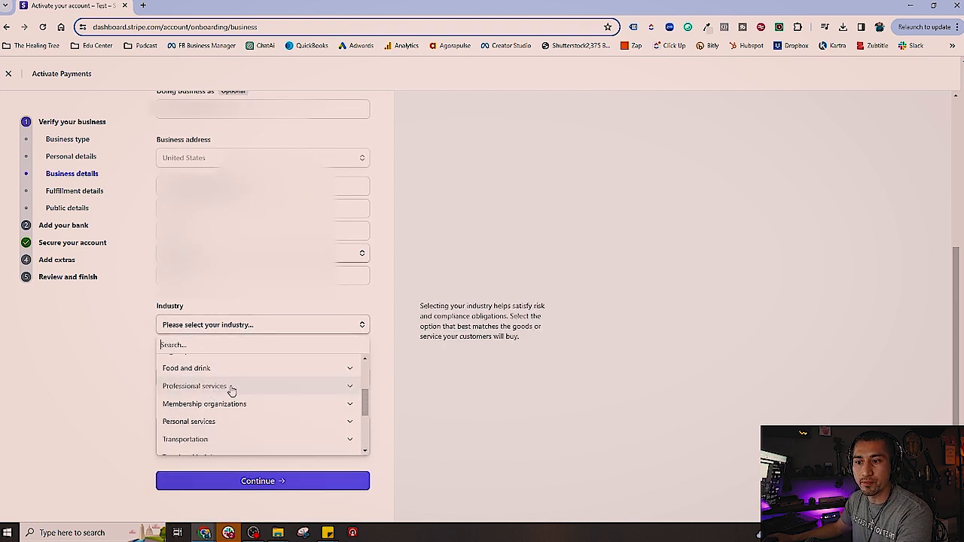
click(217, 392)
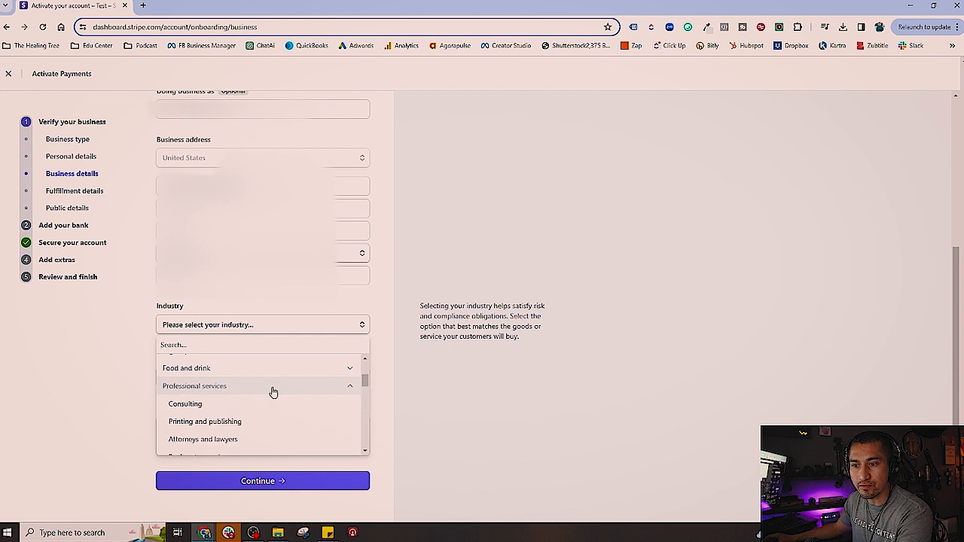
scroll(249, 396, down, 2)
scroll(250, 397, down, 6)
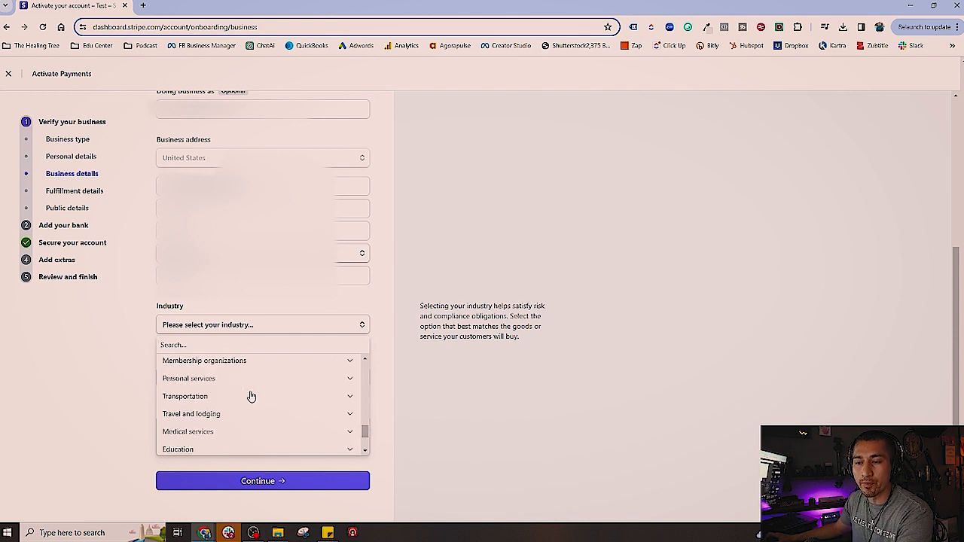
scroll(219, 438, up, 4)
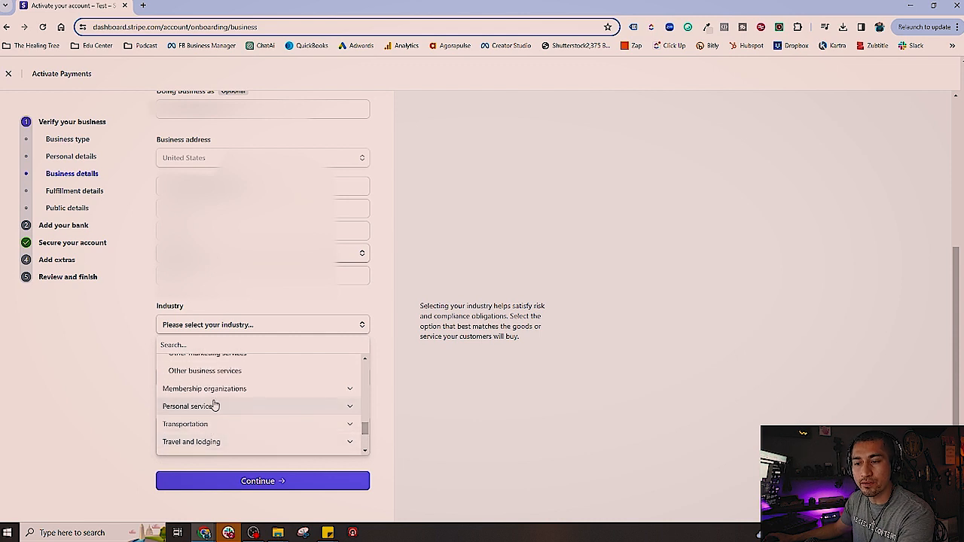
- Pick Consulting as the business industry
click(213, 406)
scroll(252, 402, down, 3)
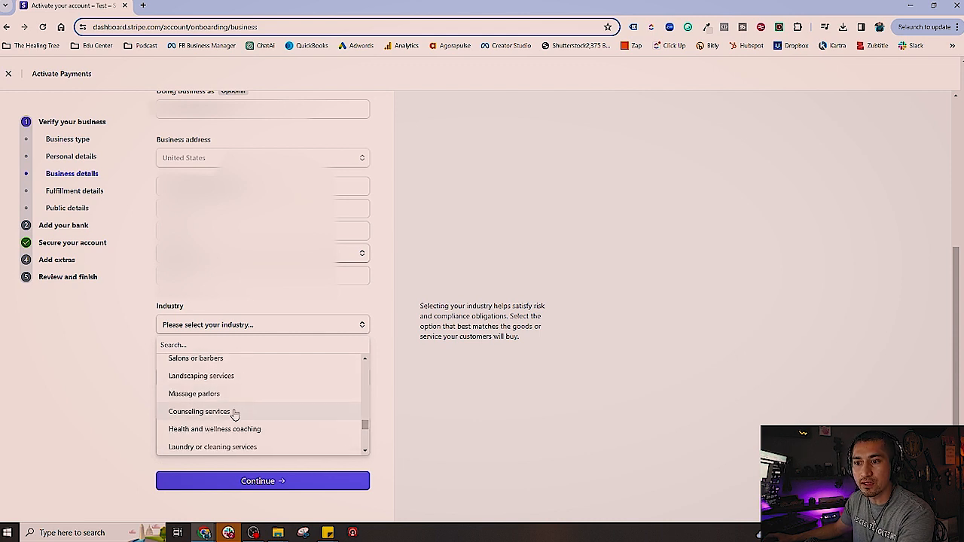
scroll(213, 433, down, 3)
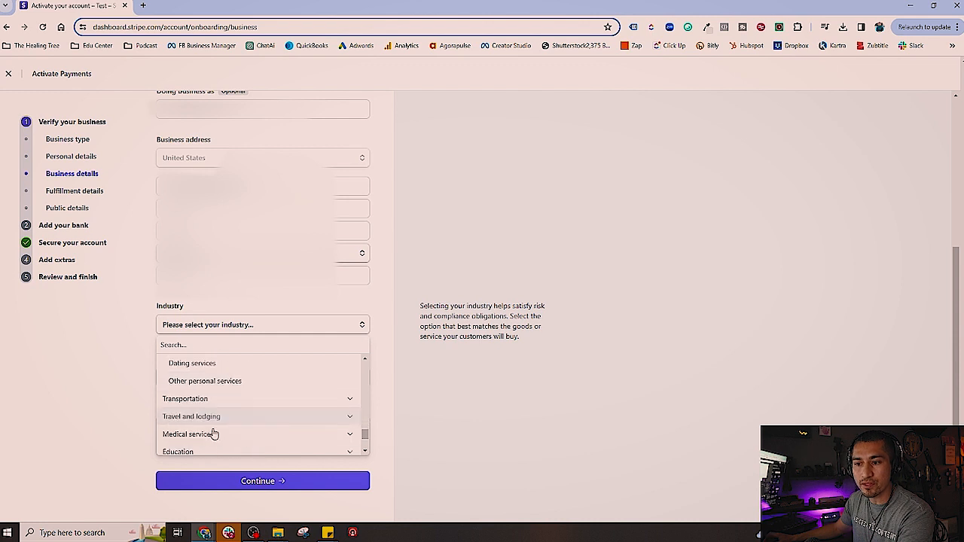
scroll(211, 421, up, 6)
scroll(215, 429, up, 3)
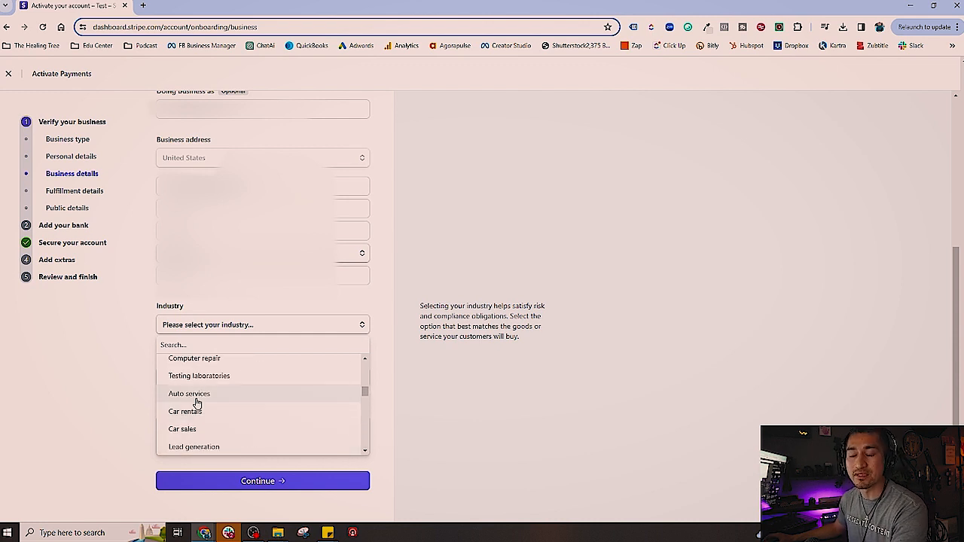
scroll(198, 407, up, 5)
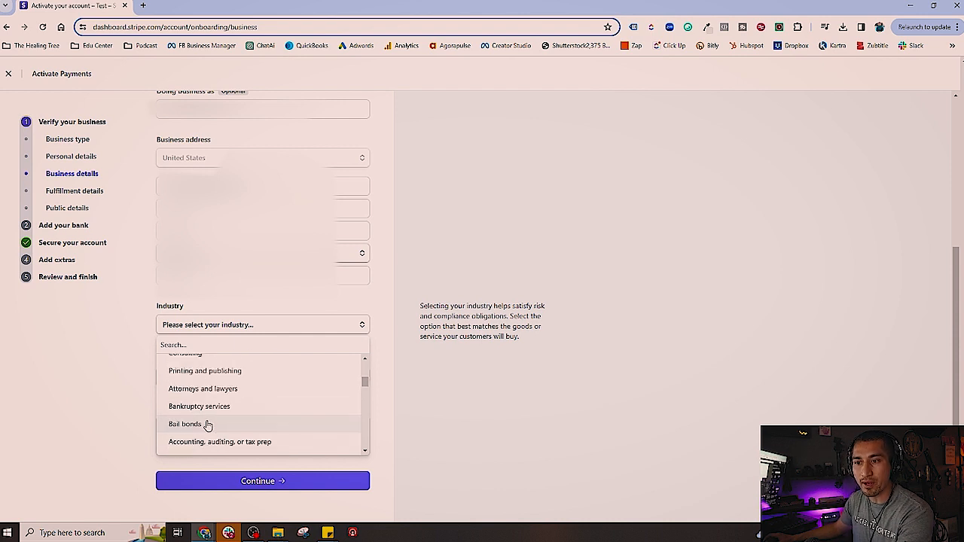
click(192, 404)
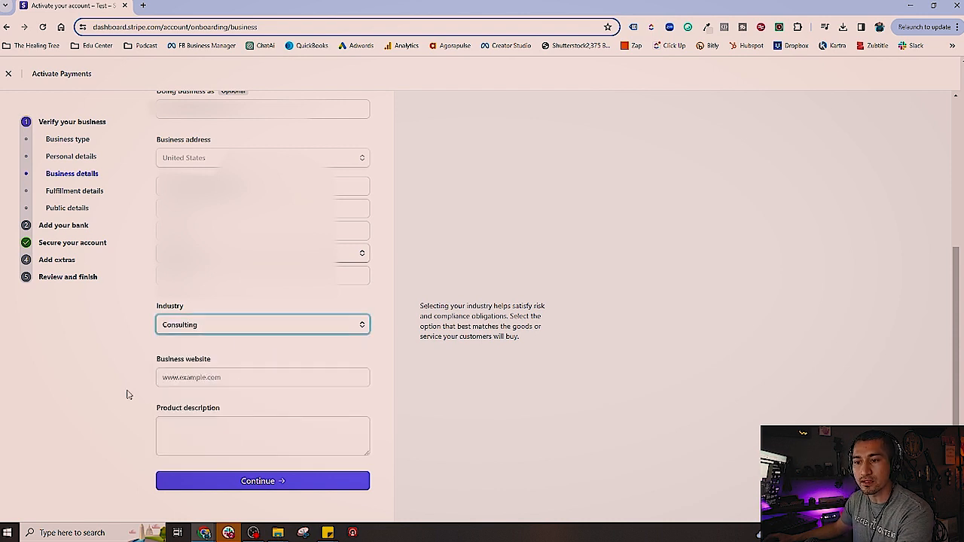
- Enter the product description 'we provide health and wellness services during checkout' and submit the business details
click(285, 376)
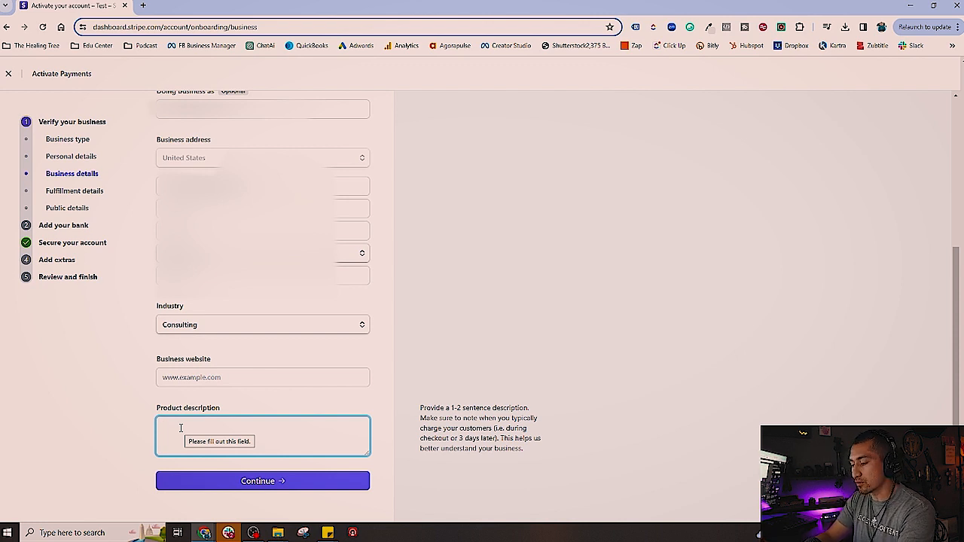
text(we provid)
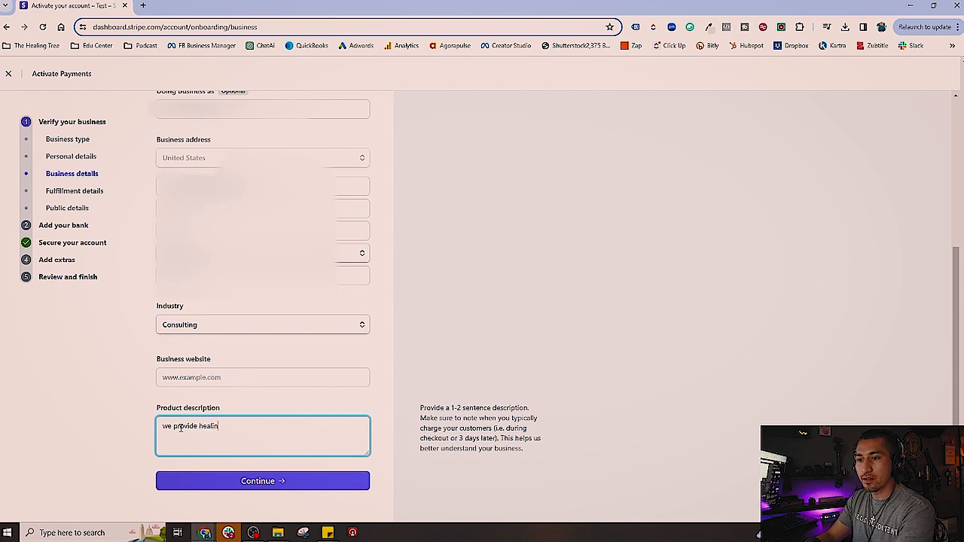
text(e health and wellnes)
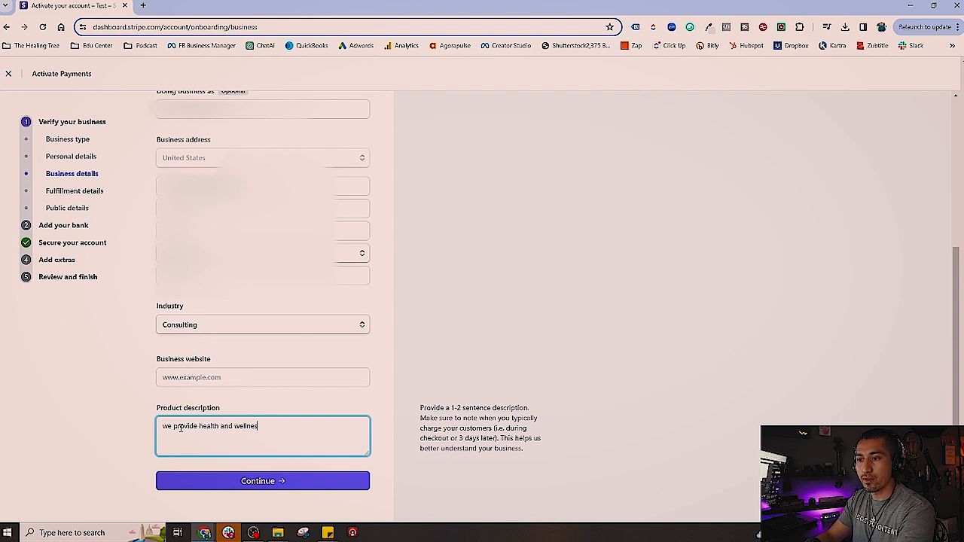
text(s services)
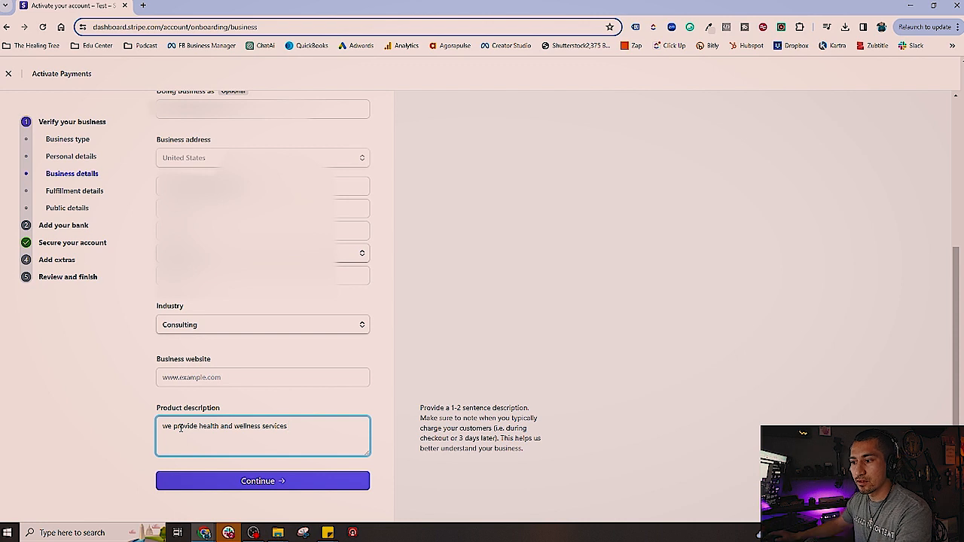
click(129, 427)
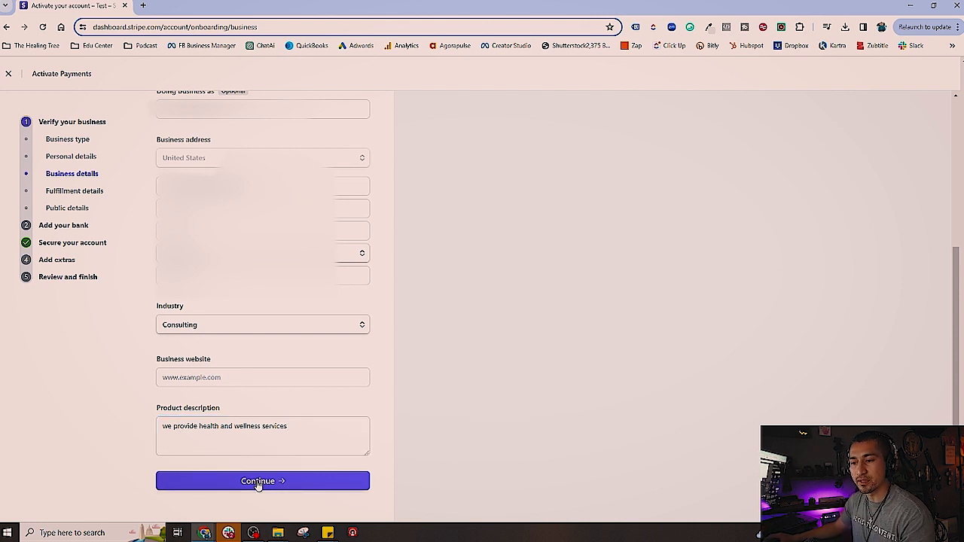
mouse_move(272, 442)
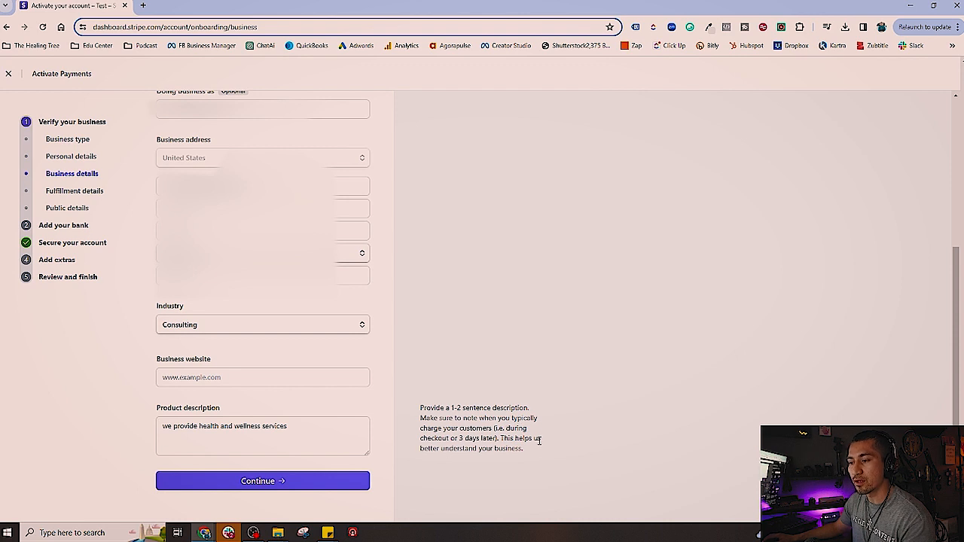
click(313, 424)
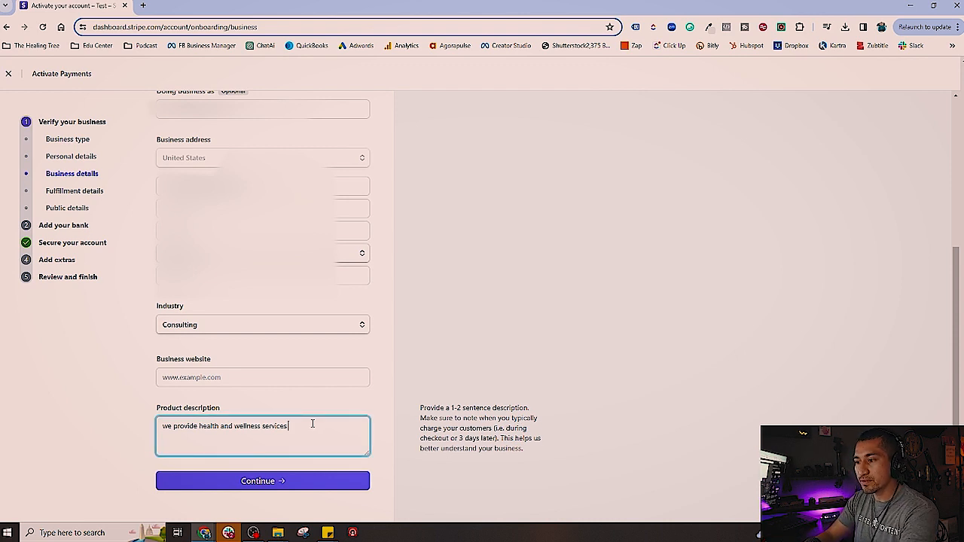
text(during the)
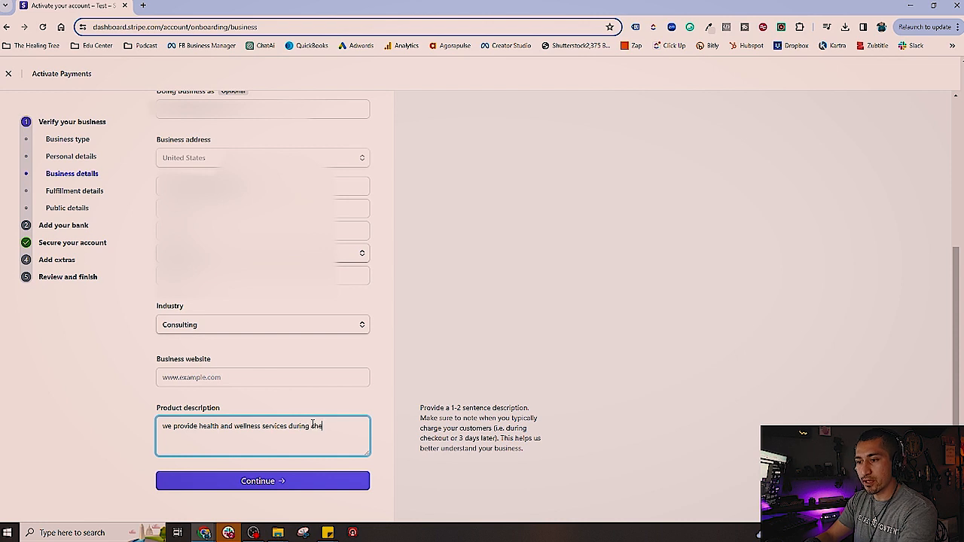
key(BackSpace)
key(BackSpace)
key(BackSpace)
text(checkout)
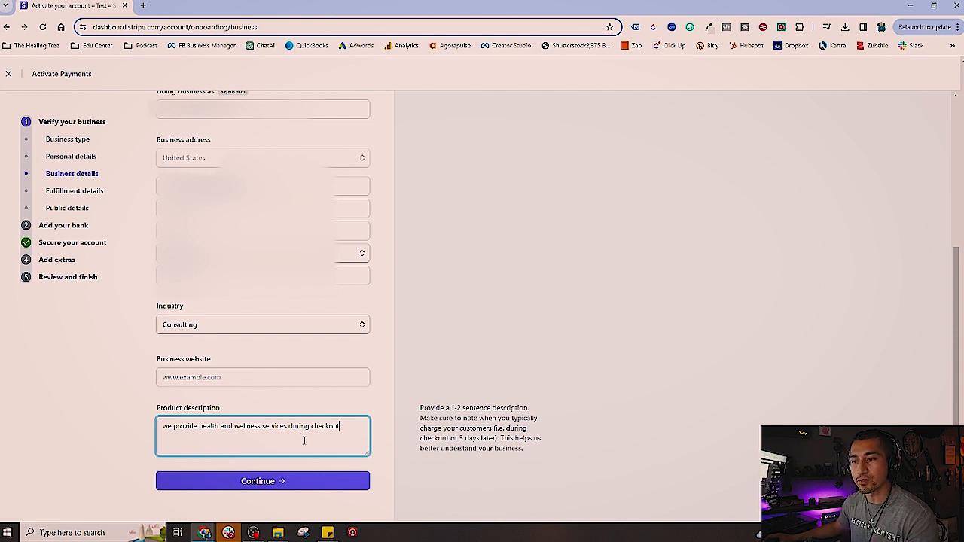
click(275, 482)
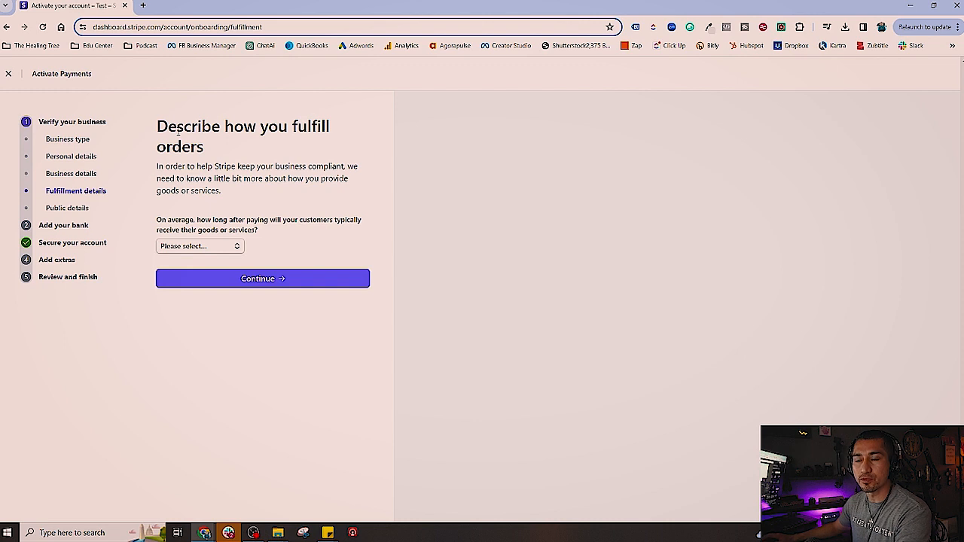
- Set the order fulfillment time to 'Within one day' and submit the fulfillment details
click(237, 249)
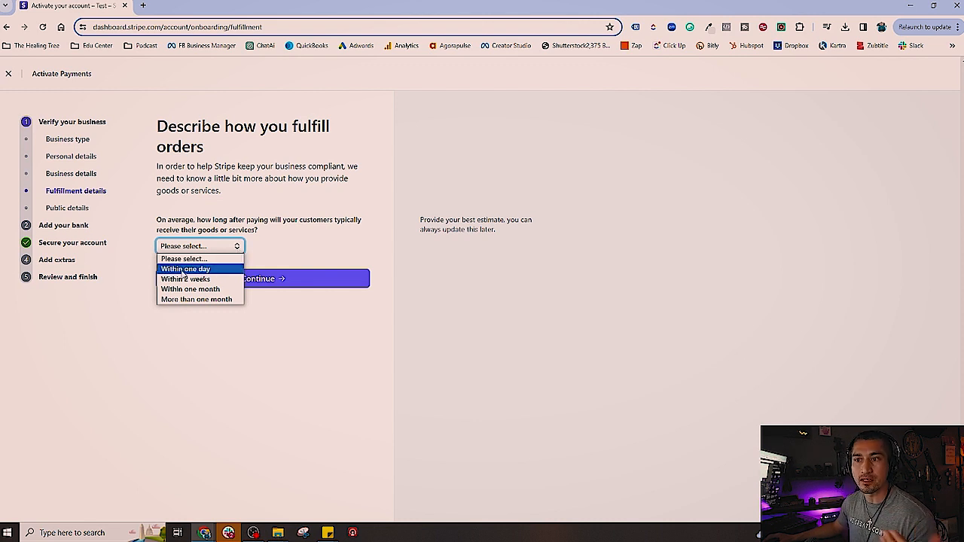
click(215, 268)
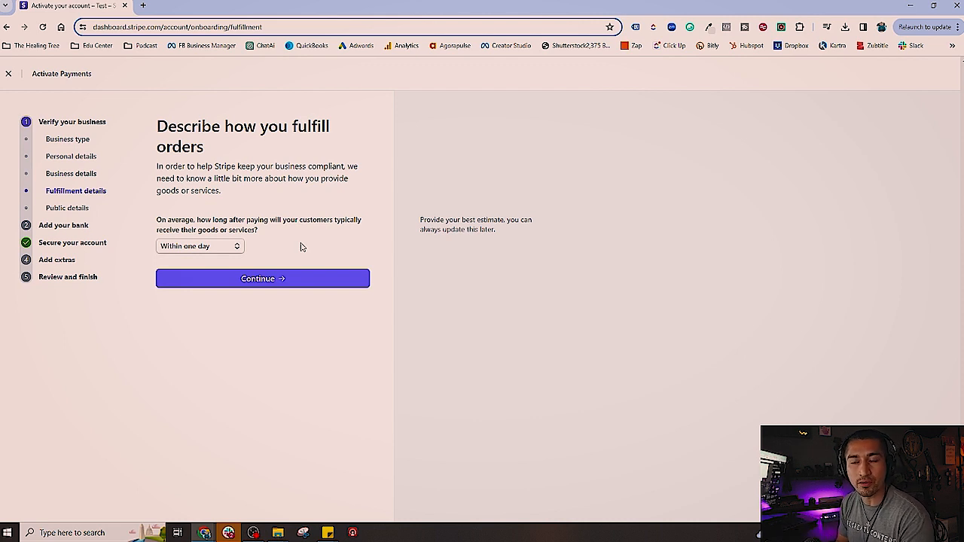
click(230, 248)
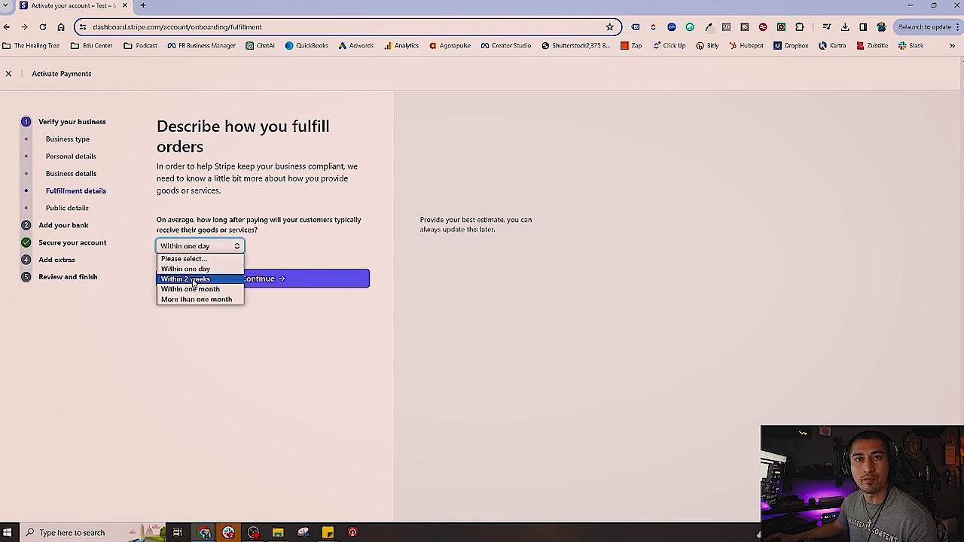
click(293, 246)
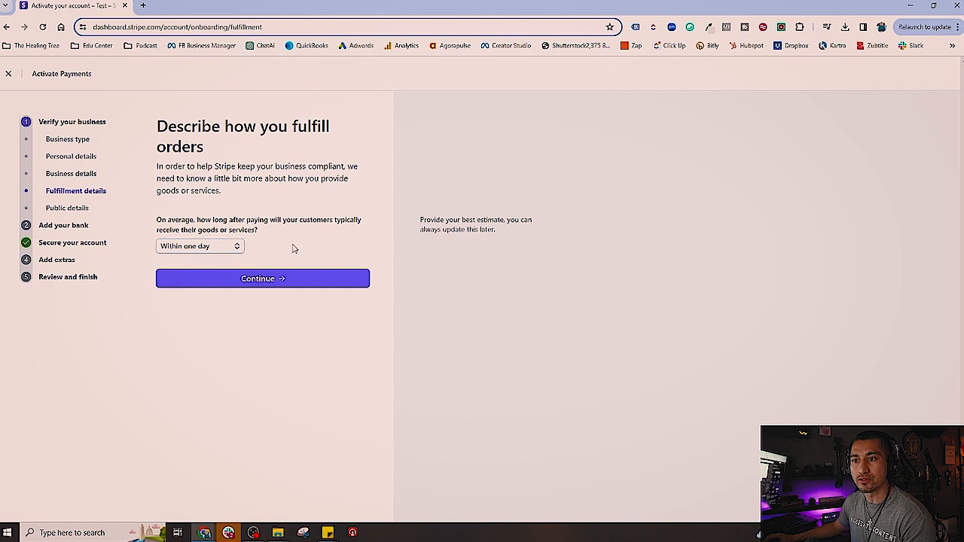
click(258, 281)
- Replace the statement descriptor HEALING THE WORLD with 'healing services'
mouse_move(257, 234)
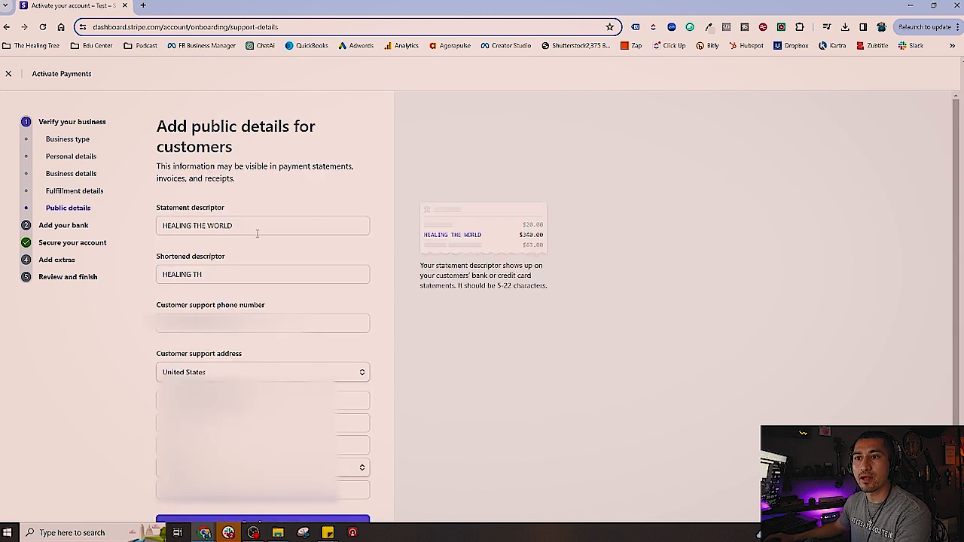
drag(253, 225, 160, 241)
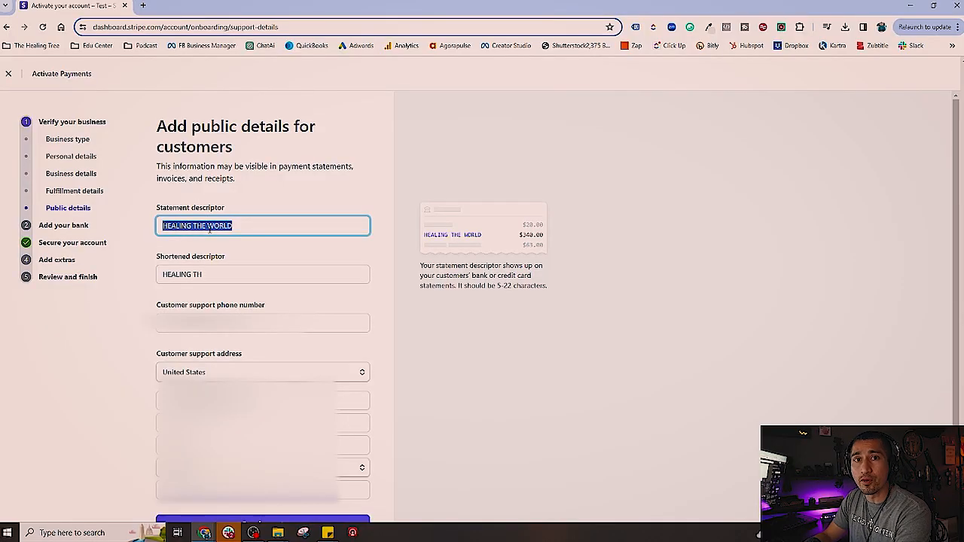
text(heali)
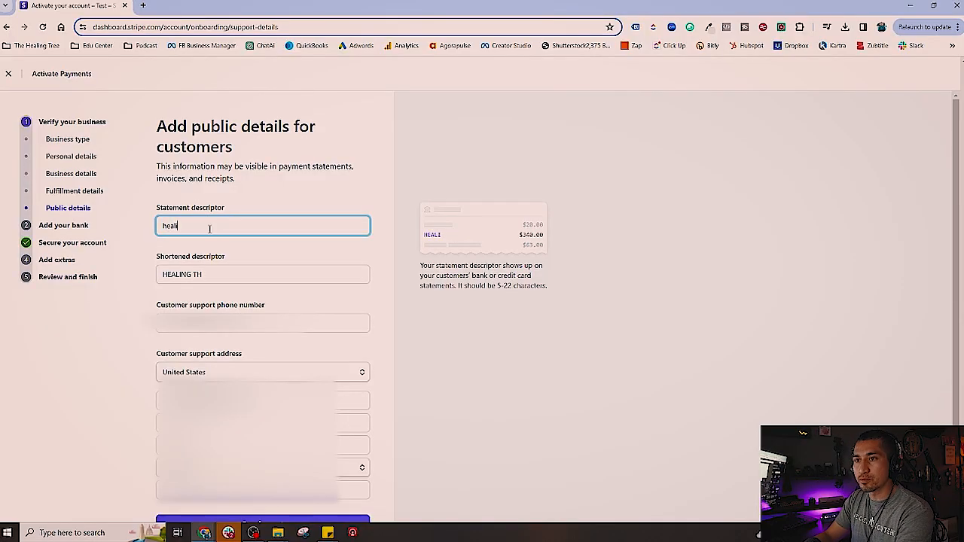
text(ng services)
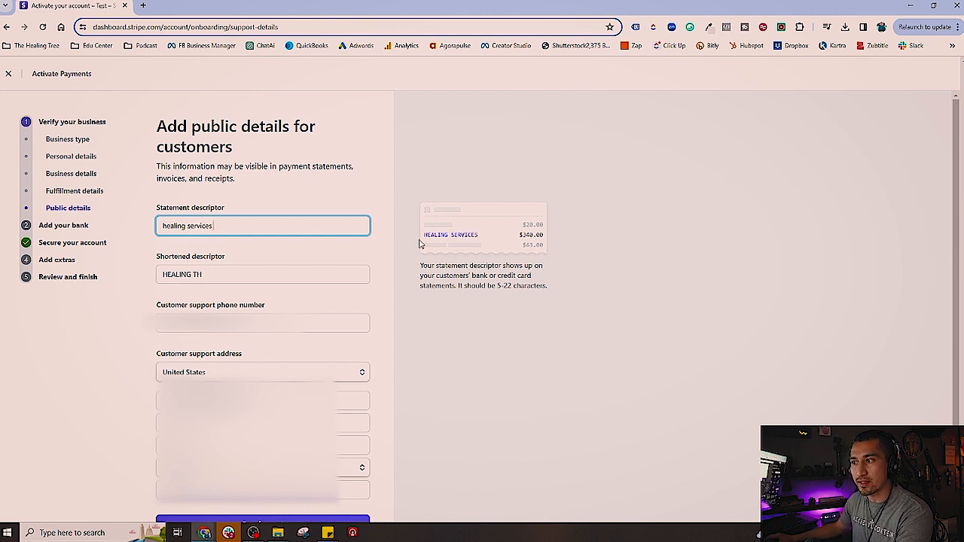
drag(475, 287, 527, 286)
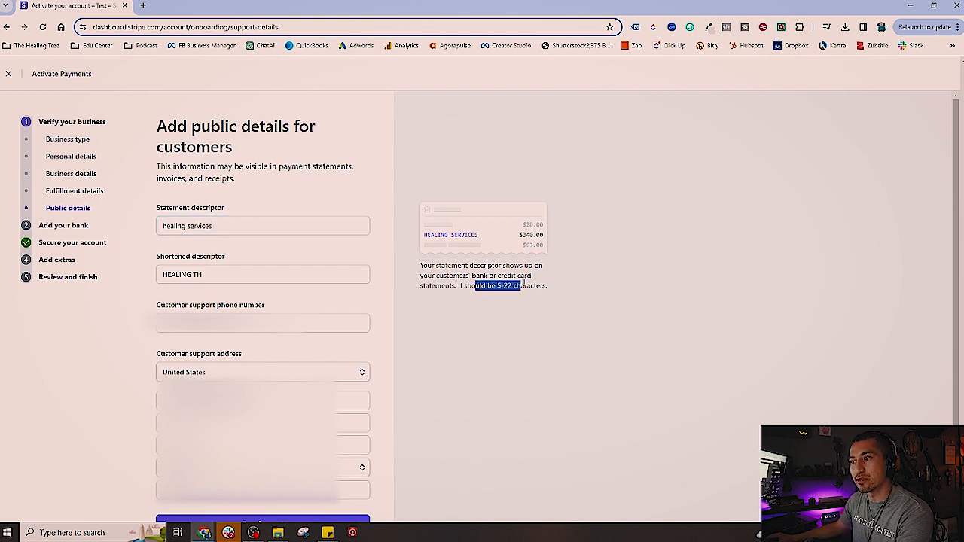
- Rewrite the shortened descriptor, ending up with 'event'
click(527, 287)
double_click(232, 275)
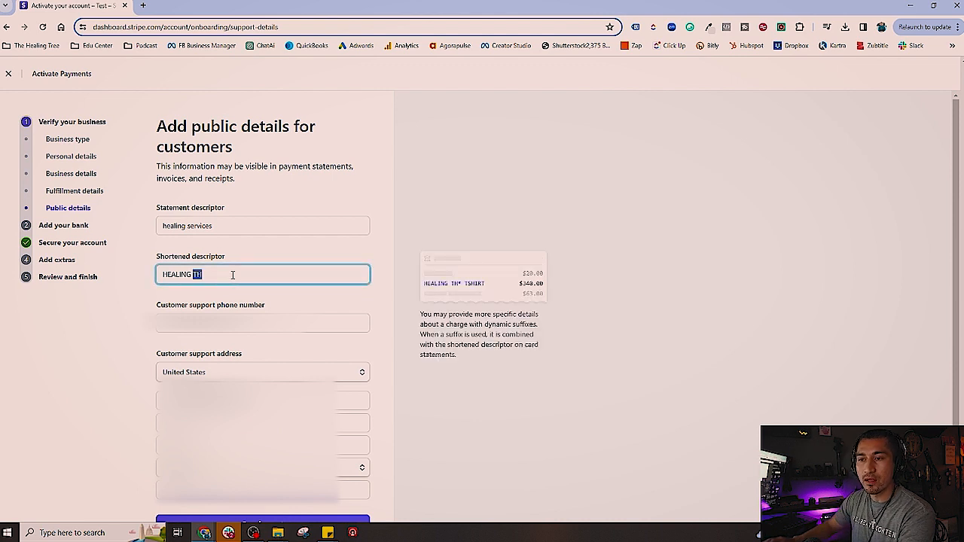
key(BackSpace)
key(BackSpace)
key(BackSpace)
key(BackSpace)
key(BackSpace)
key(BackSpace)
key(BackSpace)
key(BackSpace)
key(BackSpace)
text(Business)
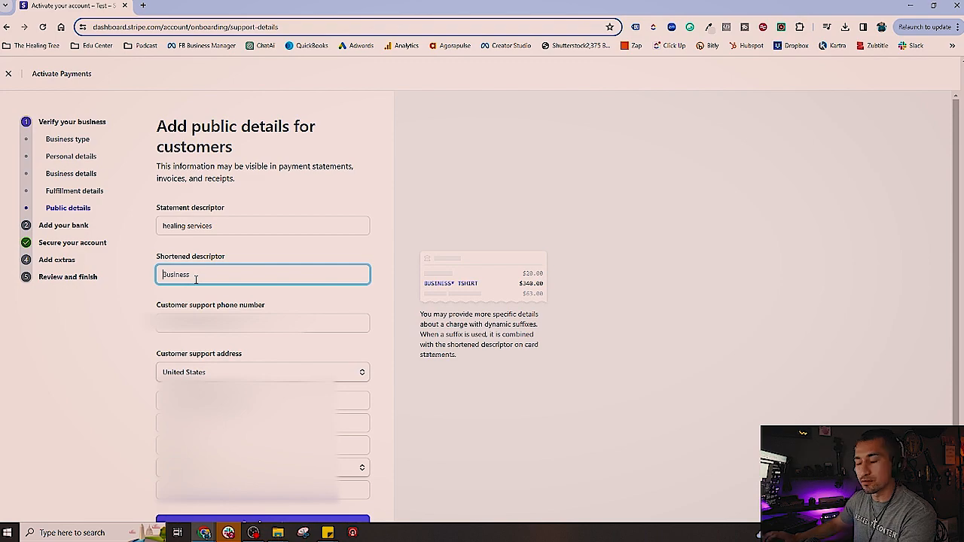
key(ctrl+a)
text(heal)
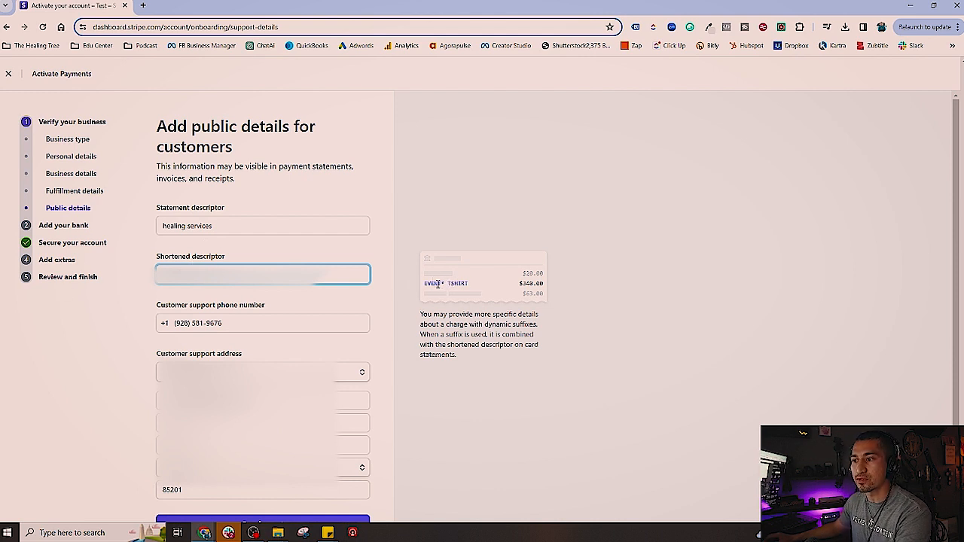
click(253, 225)
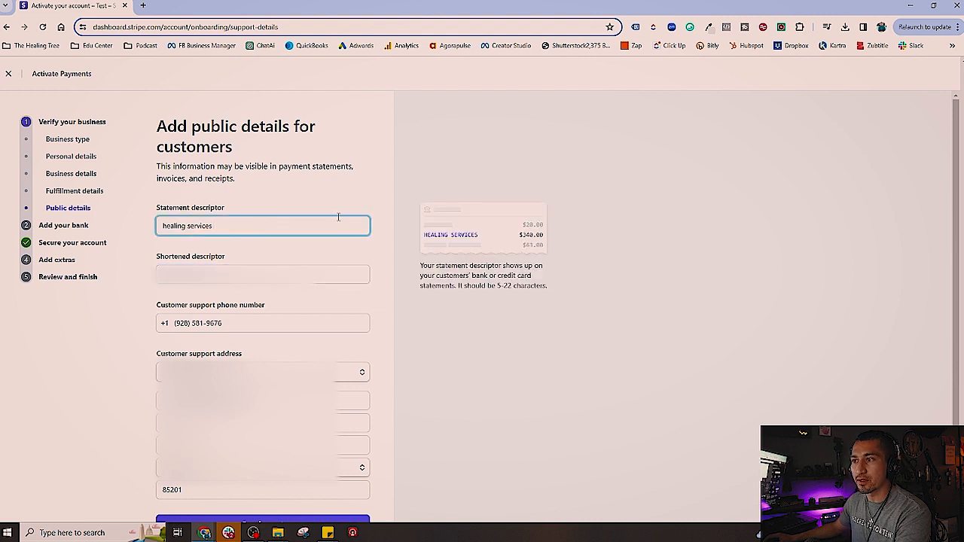
- Review the customer support phone number and submit the public details
click(129, 311)
click(234, 329)
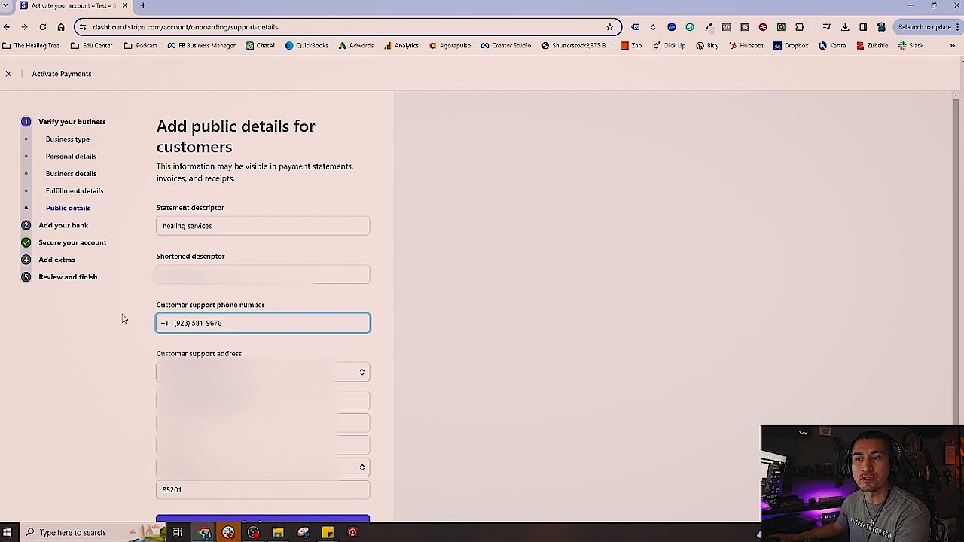
scroll(124, 319, down, 1)
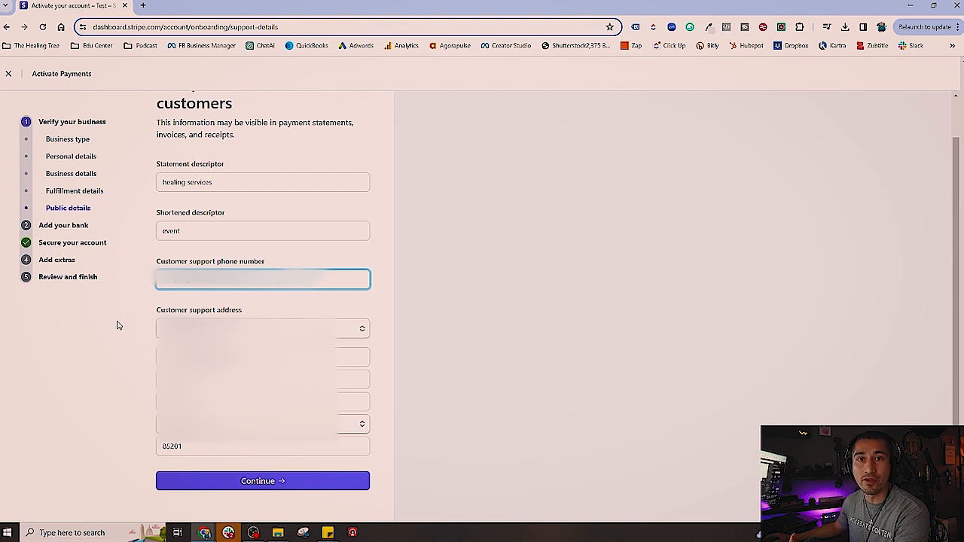
click(277, 488)
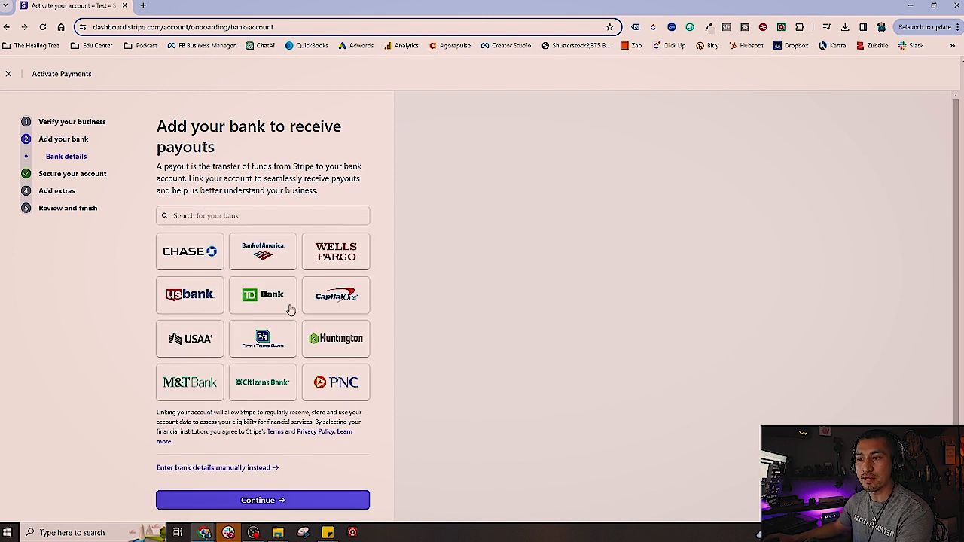
- Choose Wells Fargo as the payout bank and sign in to the account
click(330, 260)
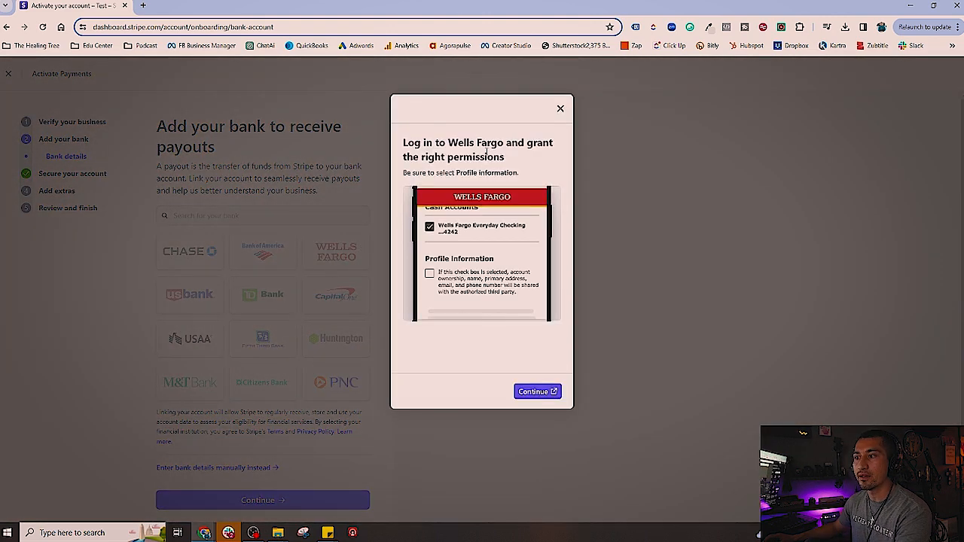
click(545, 396)
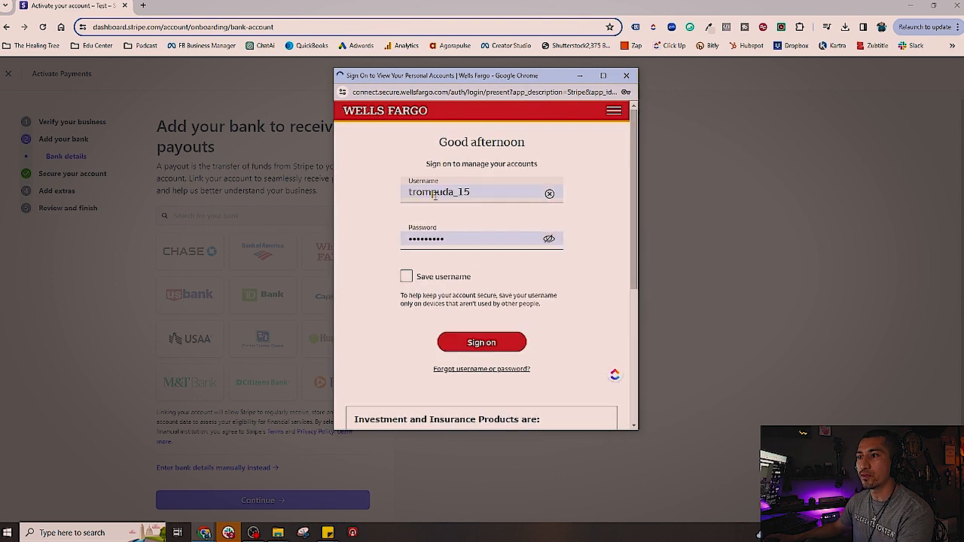
click(482, 343)
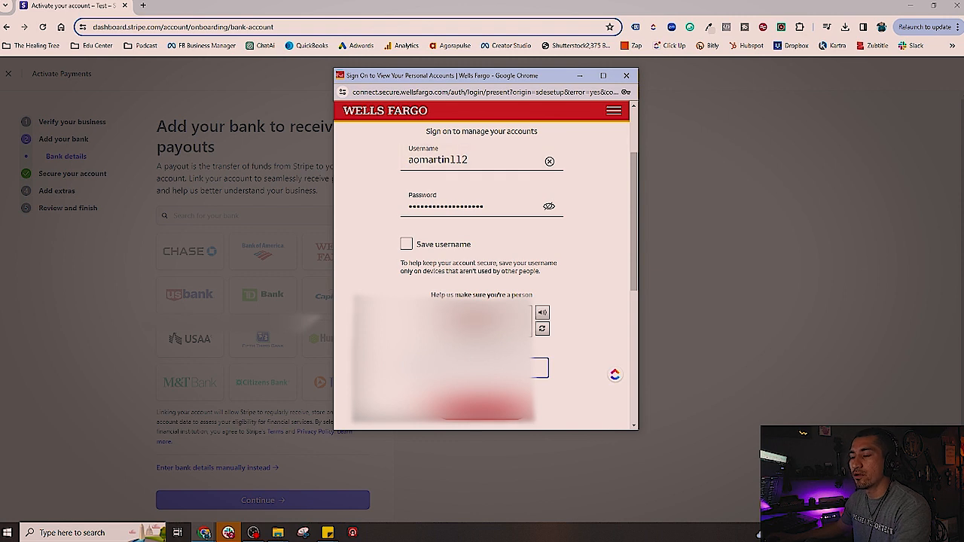
click(481, 419)
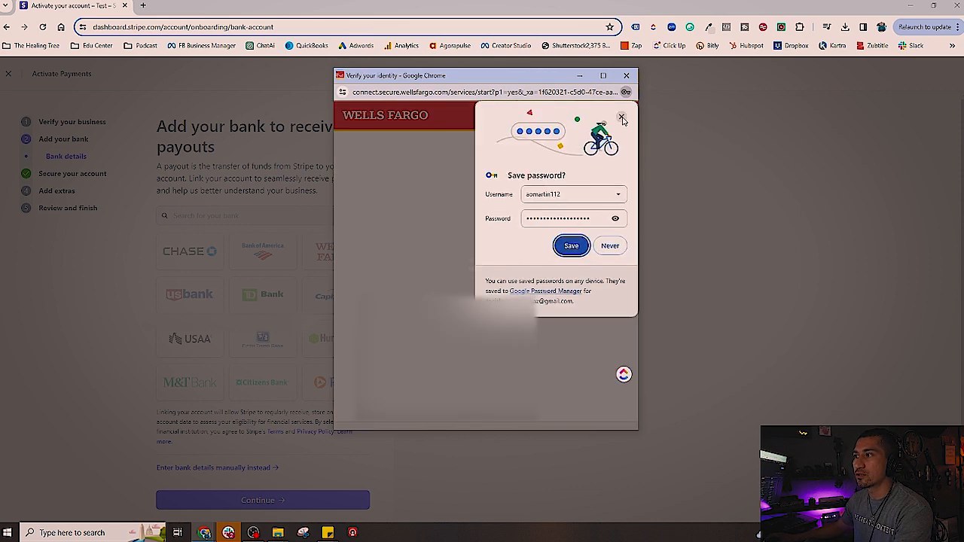
click(621, 118)
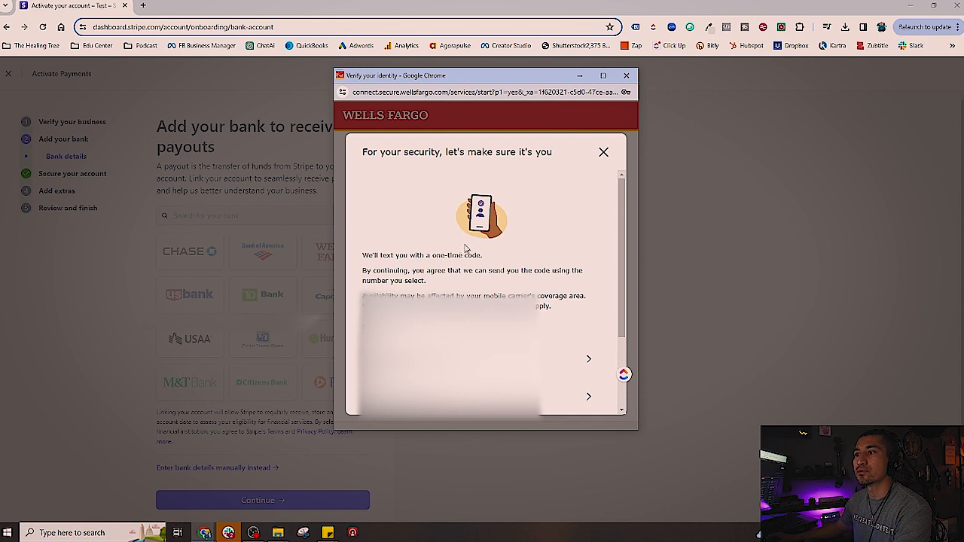
- Verify identity with the one-time code texted to the work number
scroll(482, 316, down, 3)
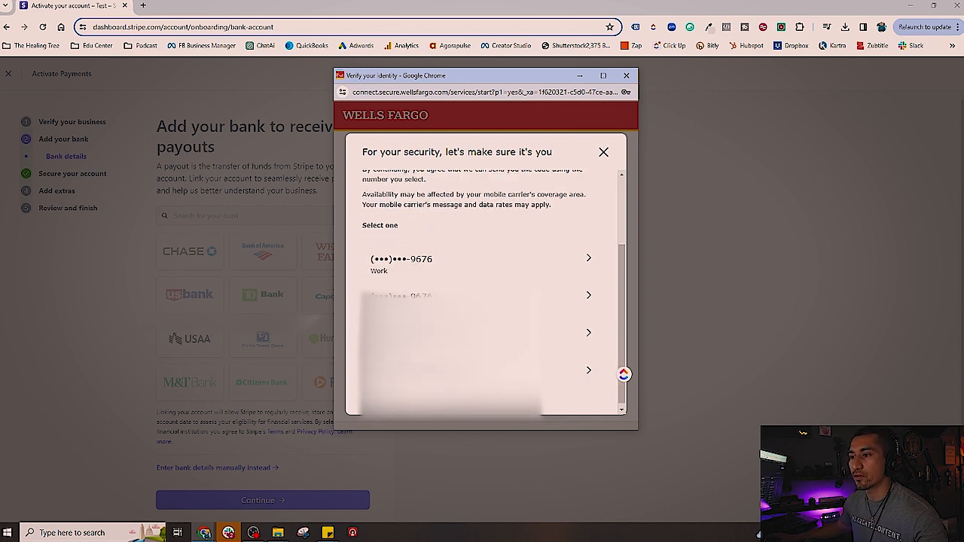
scroll(482, 317, up, 3)
scroll(482, 301, down, 1)
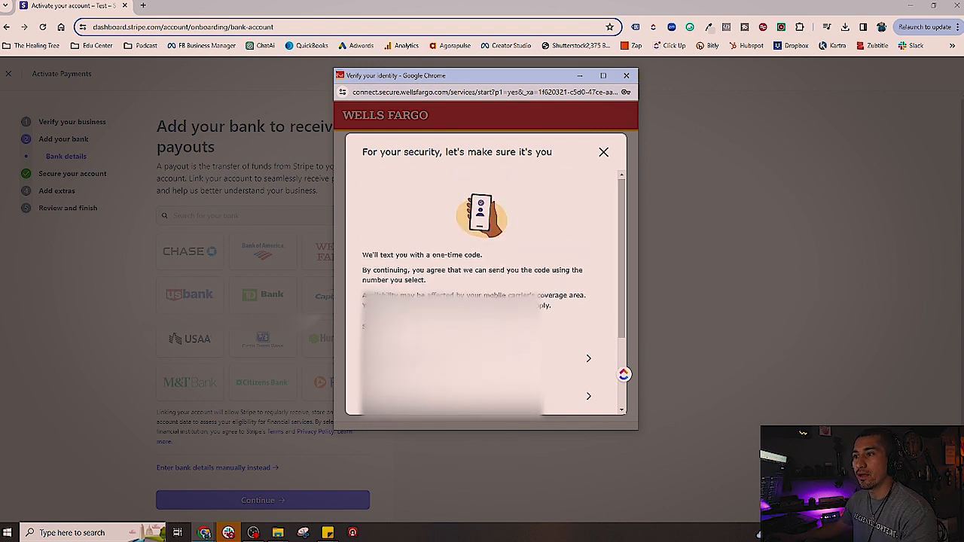
click(529, 317)
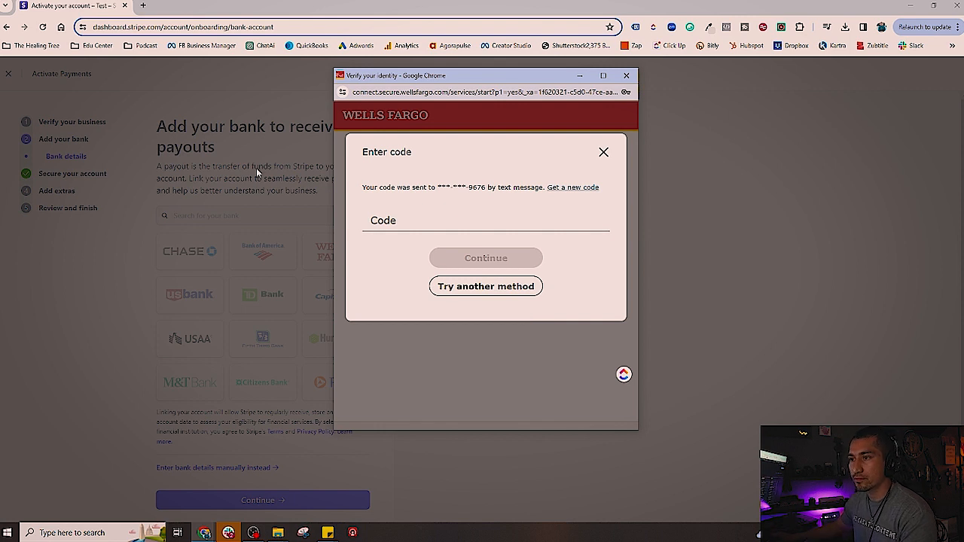
click(389, 218)
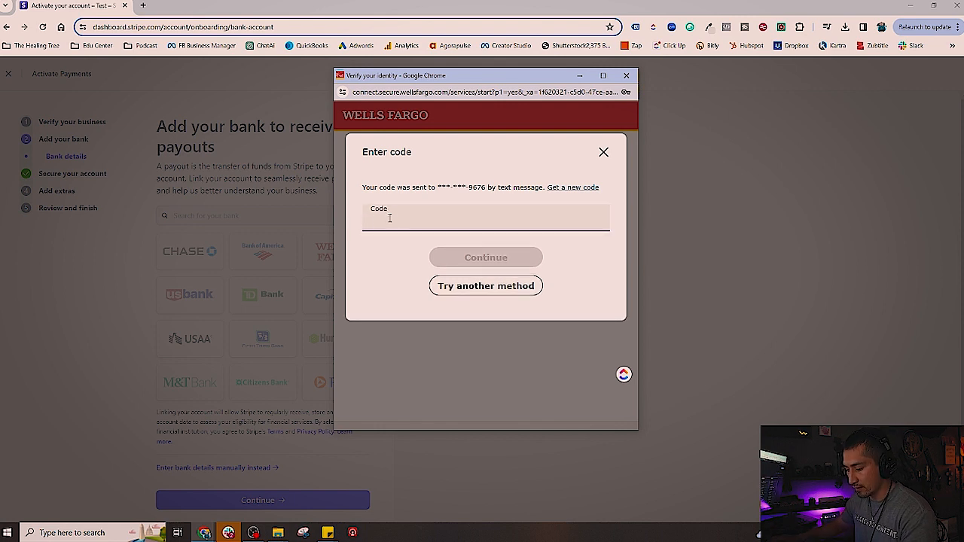
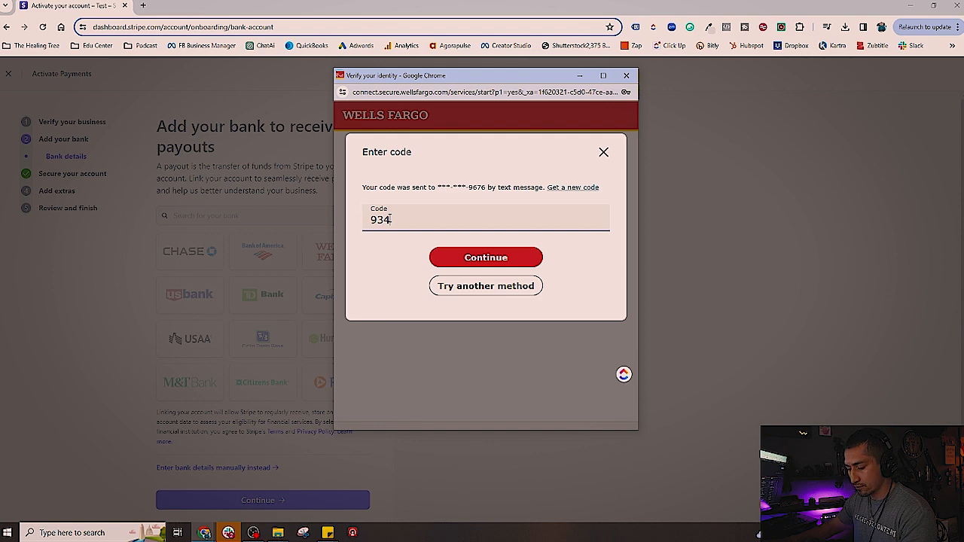
click(482, 257)
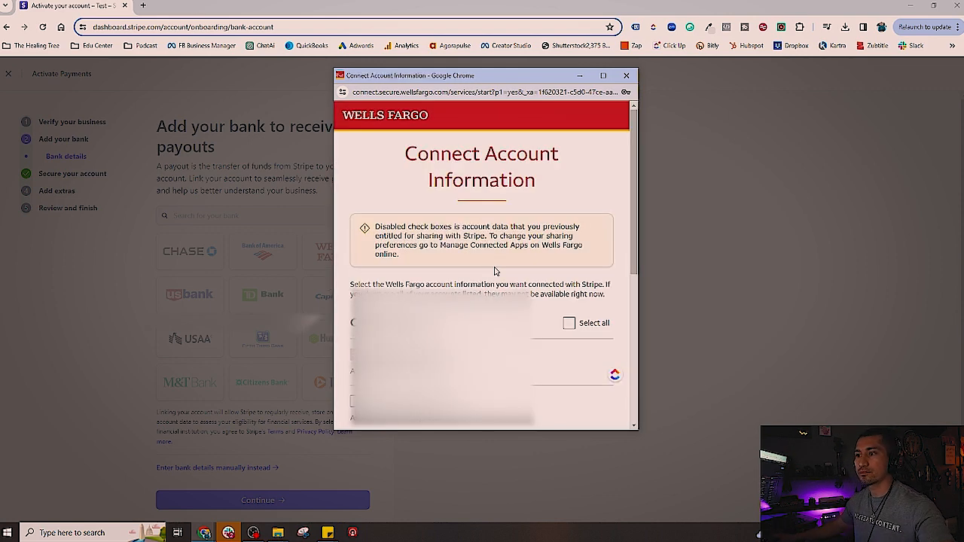
- Accept the Wells Fargo Terms & Conditions and connect the account to Stripe
scroll(494, 271, down, 1)
scroll(485, 278, down, 1)
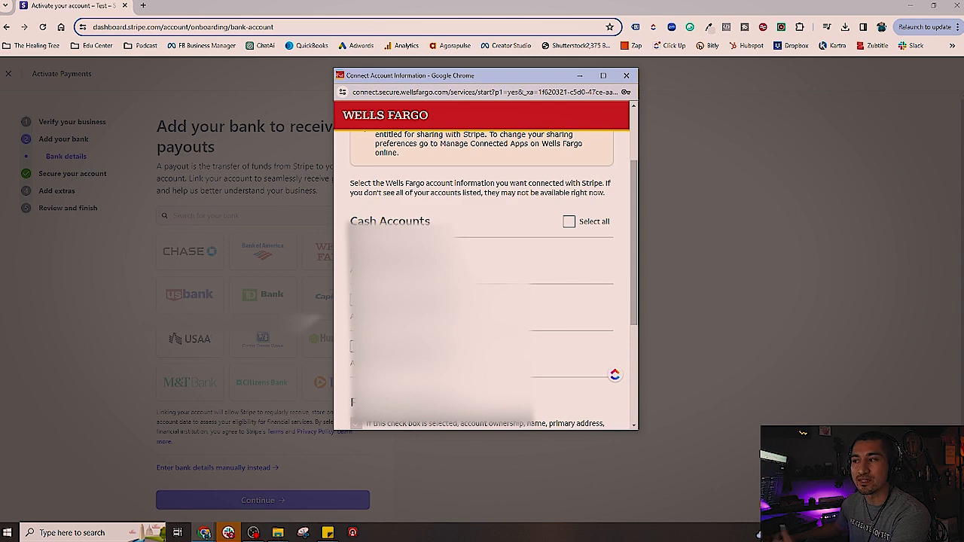
scroll(464, 356, down, 2)
scroll(464, 356, up, 1)
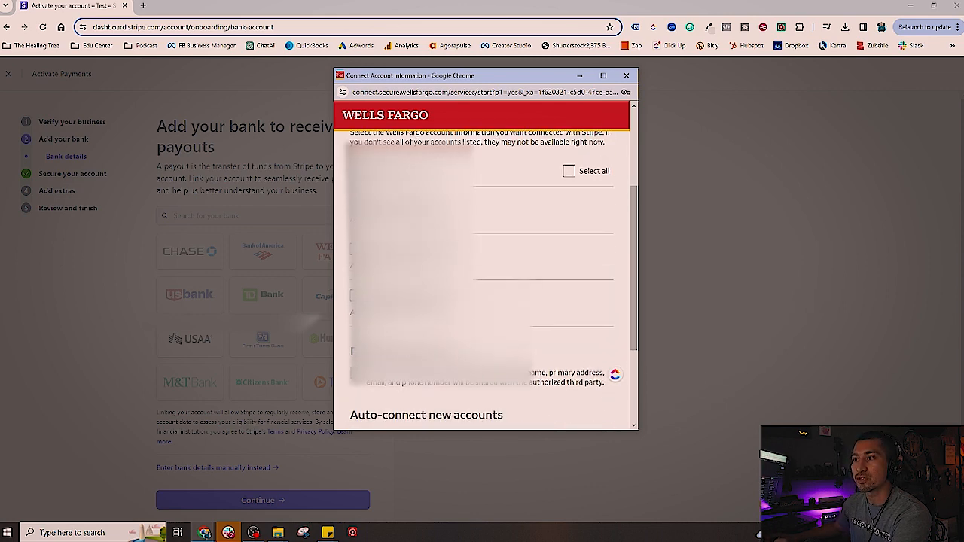
scroll(465, 357, down, 3)
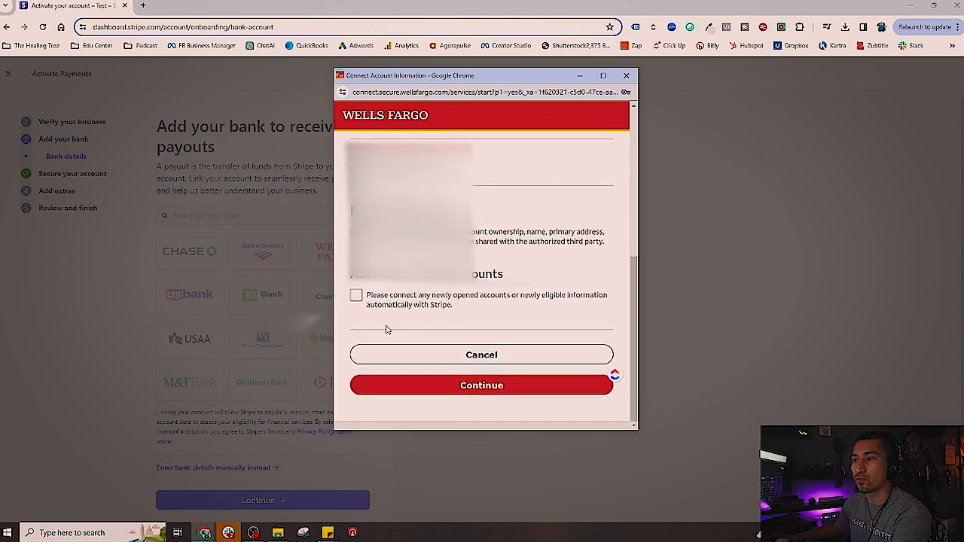
click(482, 386)
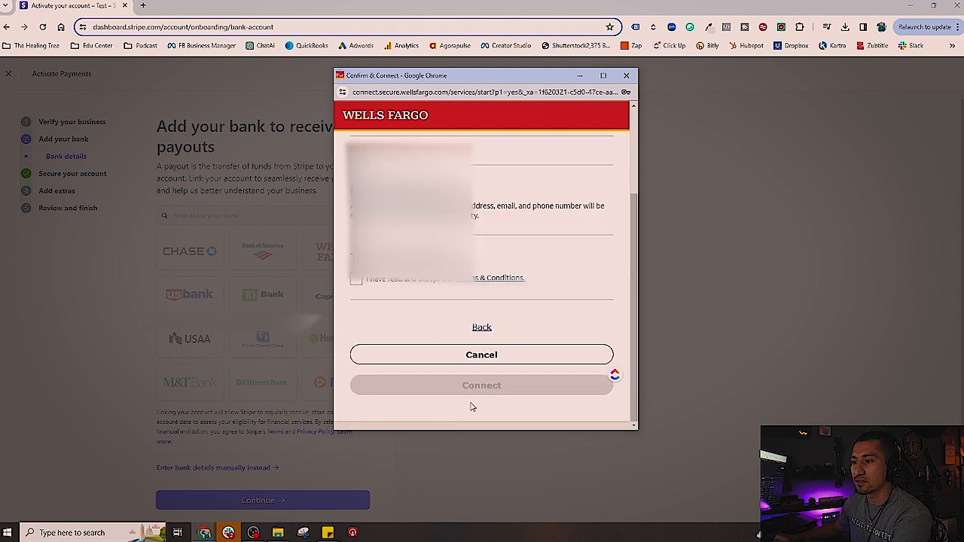
scroll(478, 316, down, 2)
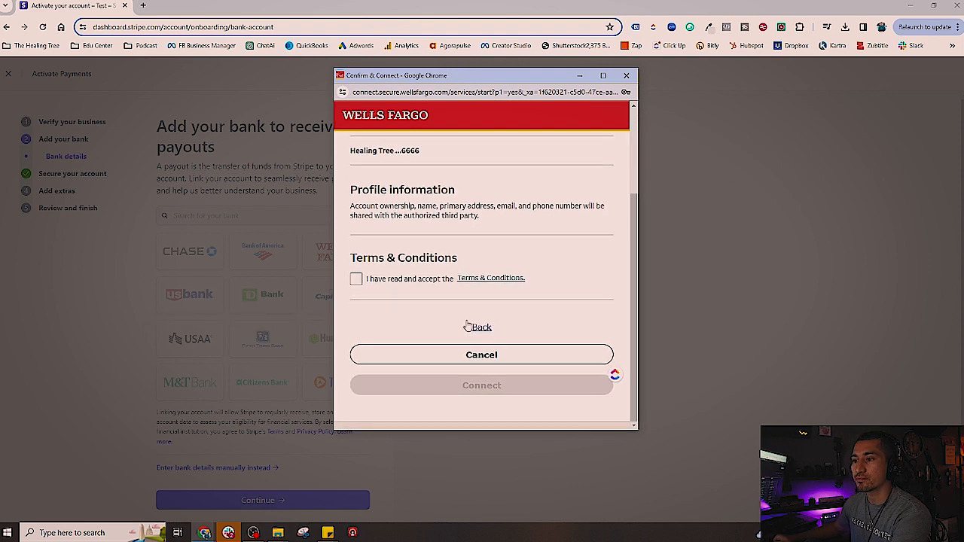
click(357, 281)
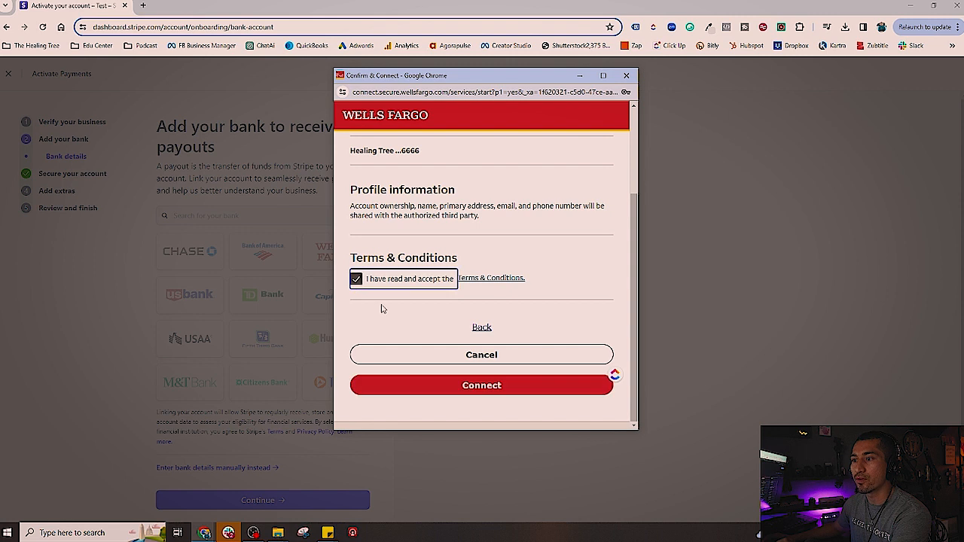
click(496, 387)
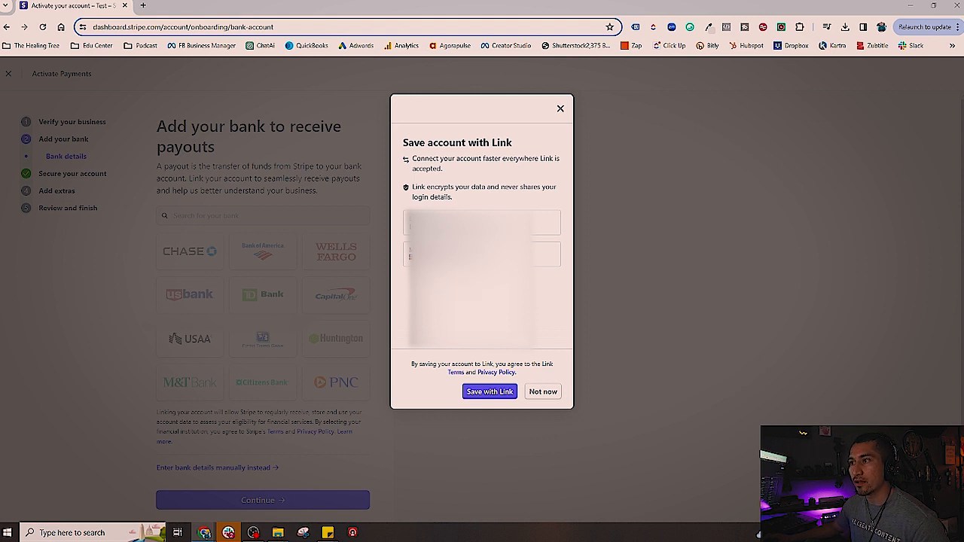
- Decline saving with Link, finish the bank step, and continue past SMS two-step authentication
click(552, 399)
click(550, 395)
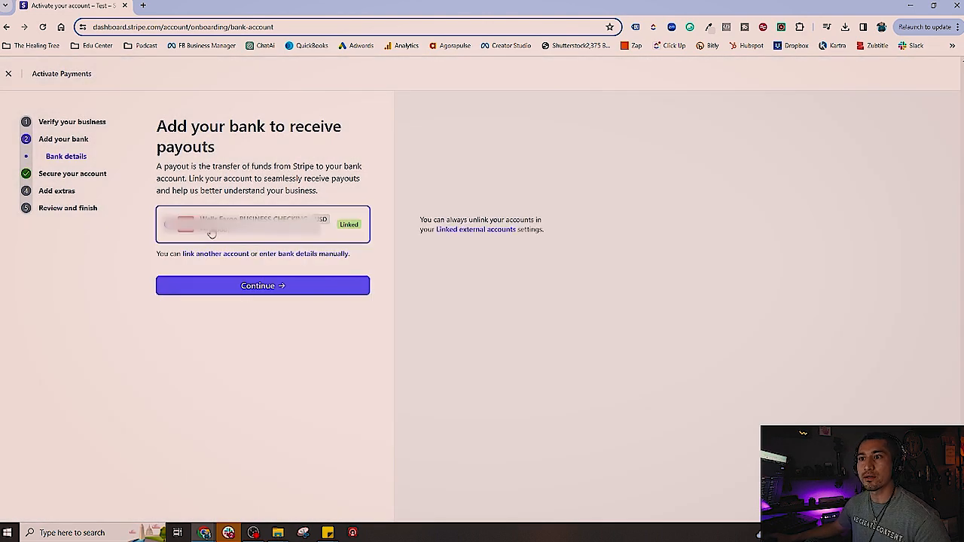
click(254, 288)
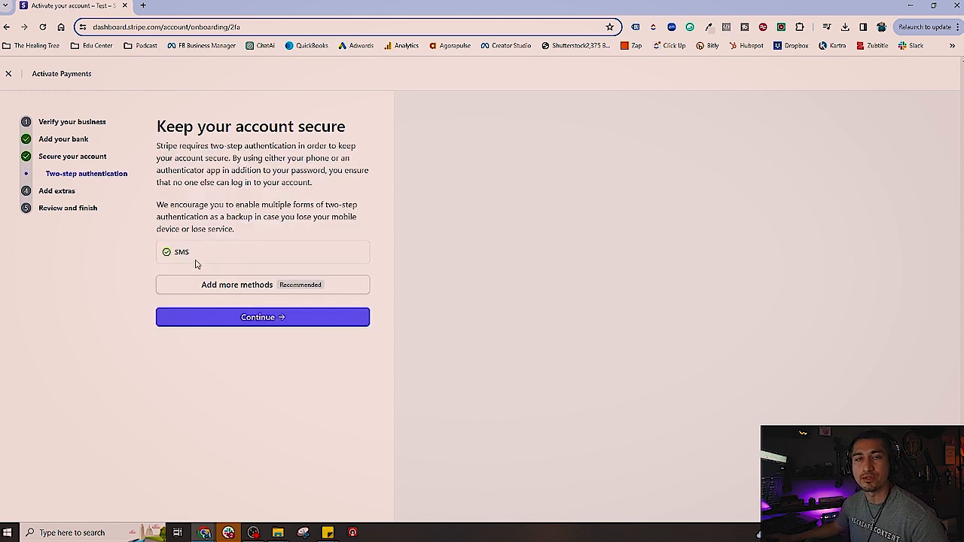
click(238, 290)
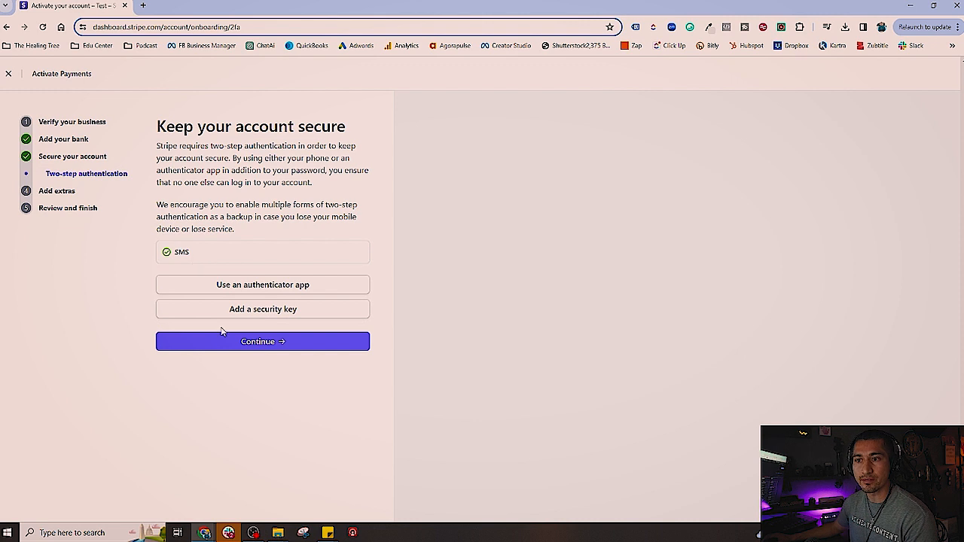
click(263, 347)
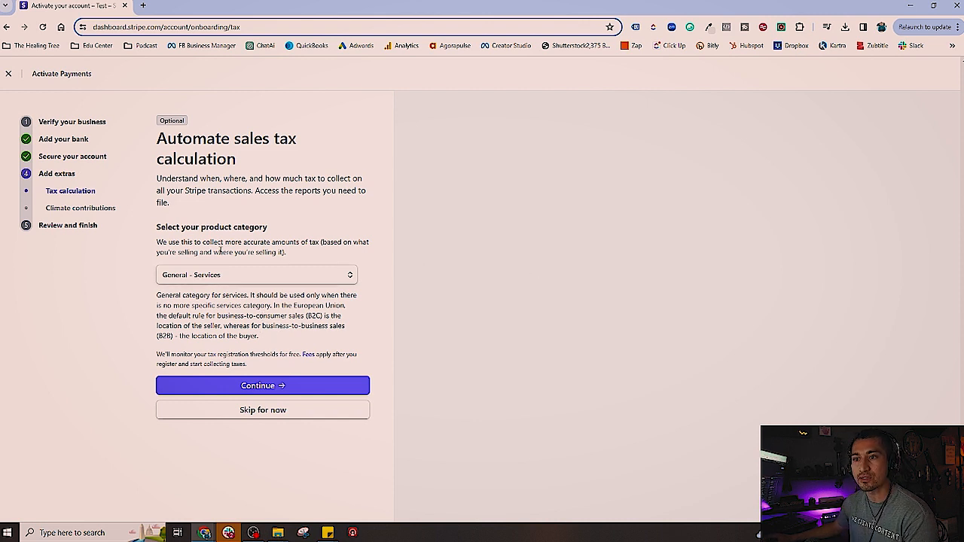
- Keep General - Services as the product category and skip automatic sales tax setup
click(226, 277)
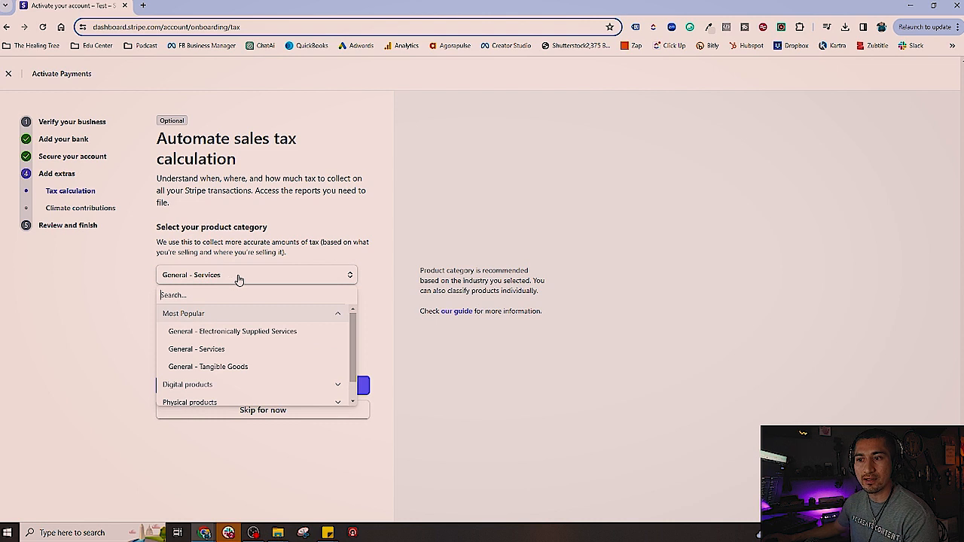
click(232, 279)
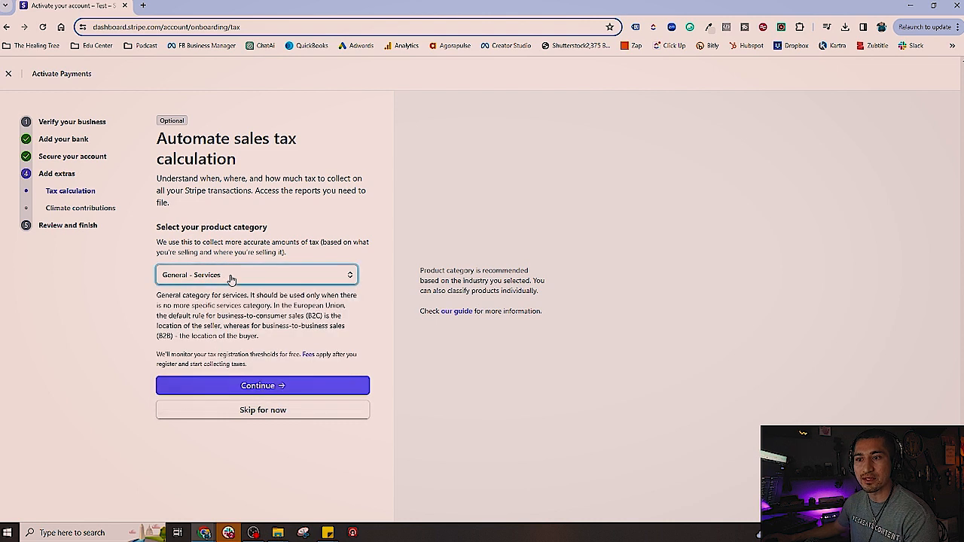
click(261, 412)
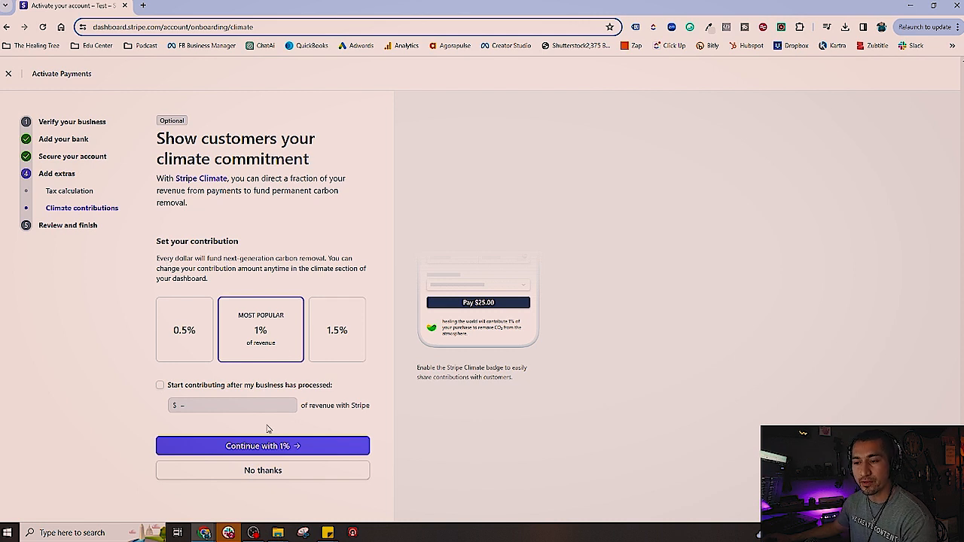
- Decline the preselected 1% of revenue climate contribution
click(267, 478)
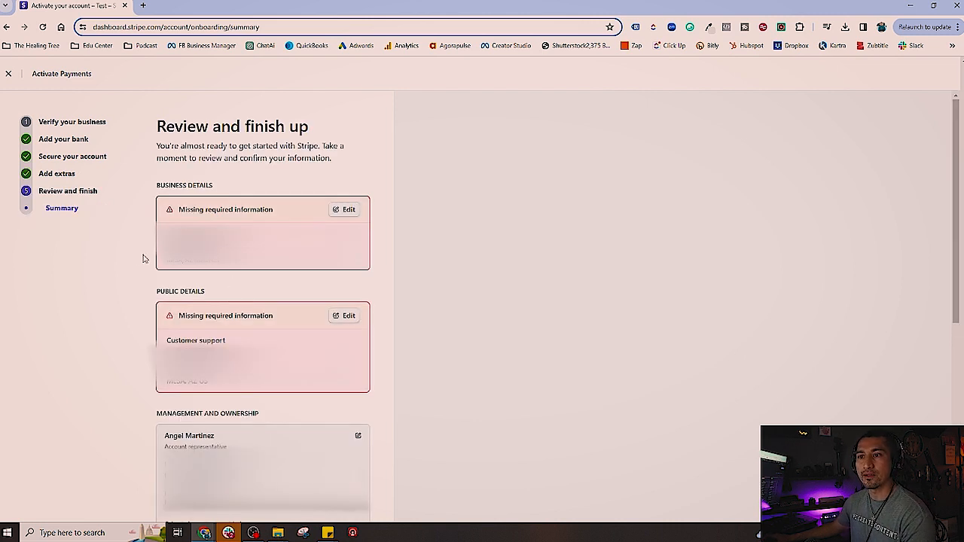
- Scroll the Review and finish up summary and edit the incomplete Business details card
scroll(145, 255, down, 1)
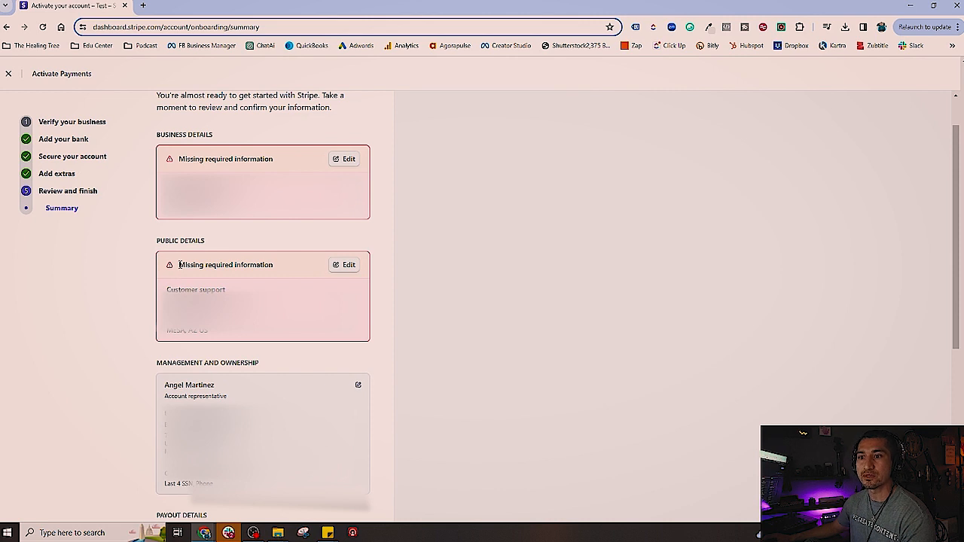
scroll(204, 273, down, 1)
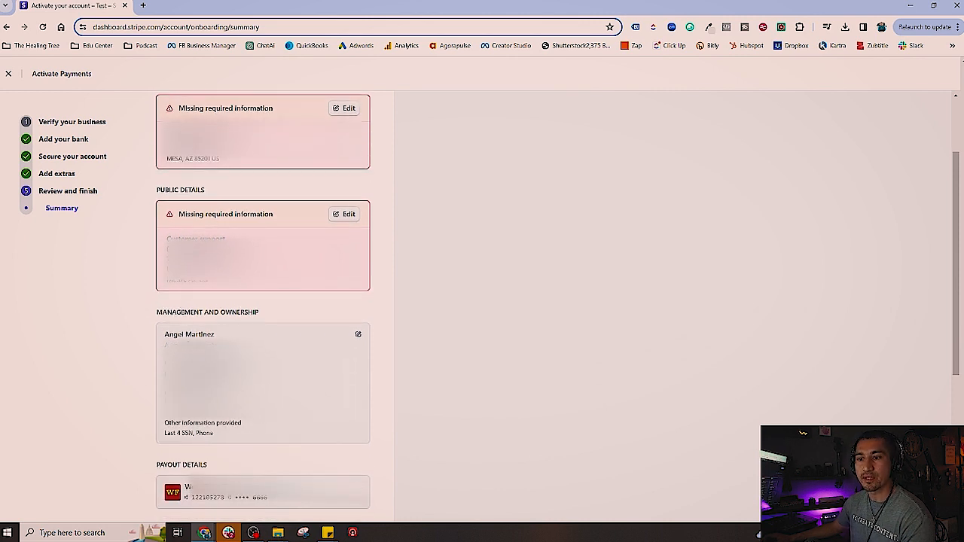
scroll(178, 335, down, 2)
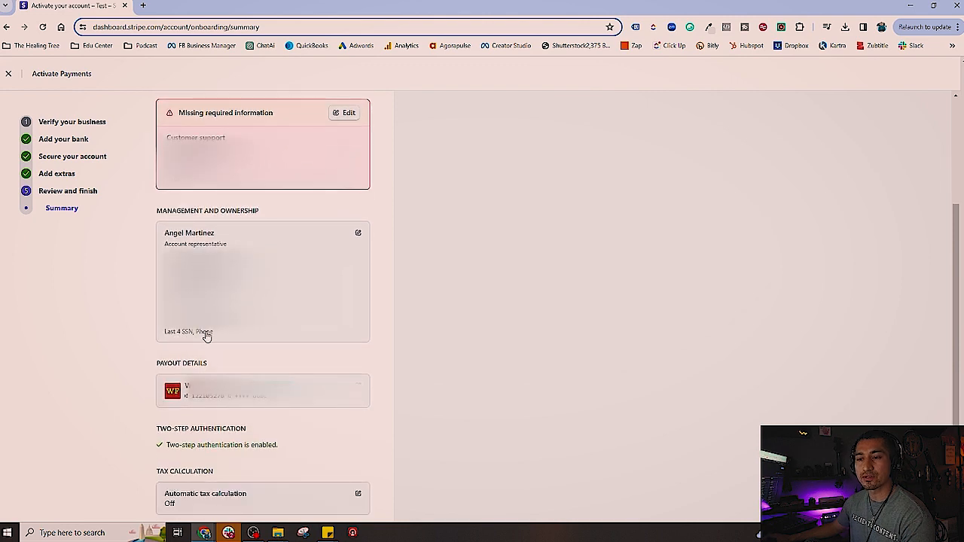
scroll(192, 331, down, 1)
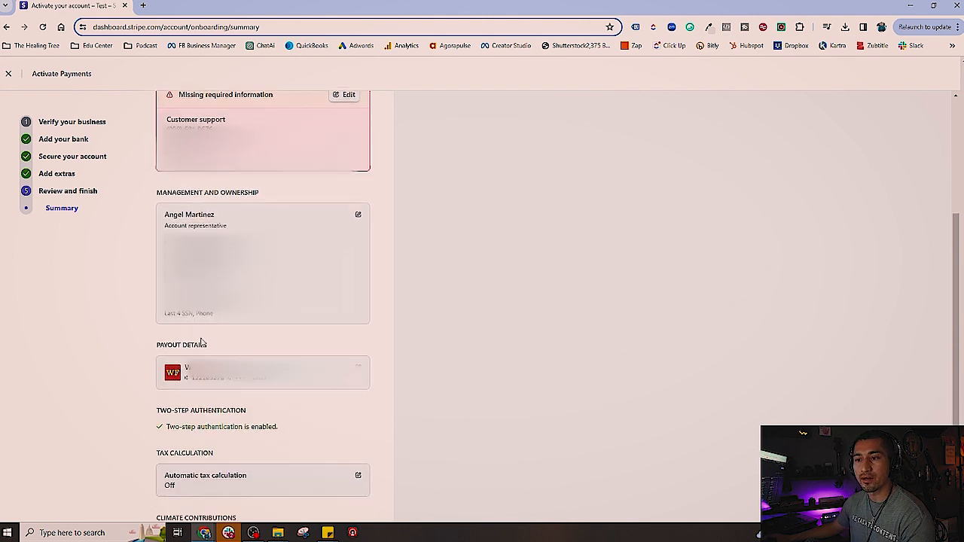
scroll(219, 371, down, 1)
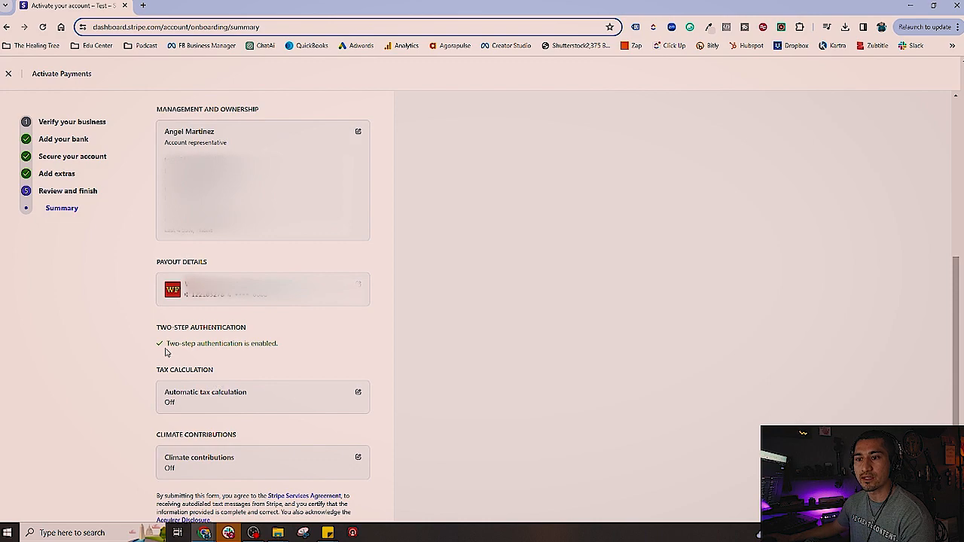
scroll(201, 402, down, 1)
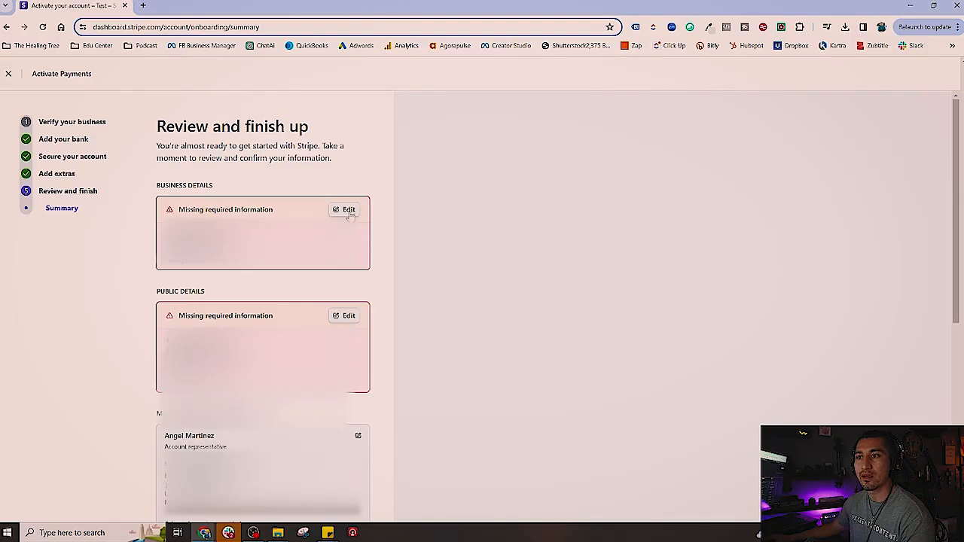
click(349, 211)
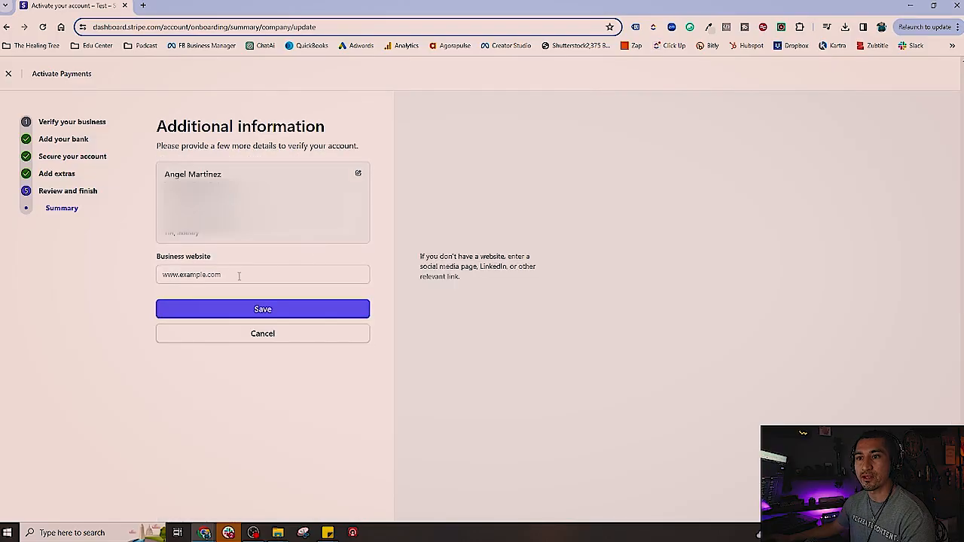
- Fill the business website with the saved Acuity Scheduling link and save it
click(208, 275)
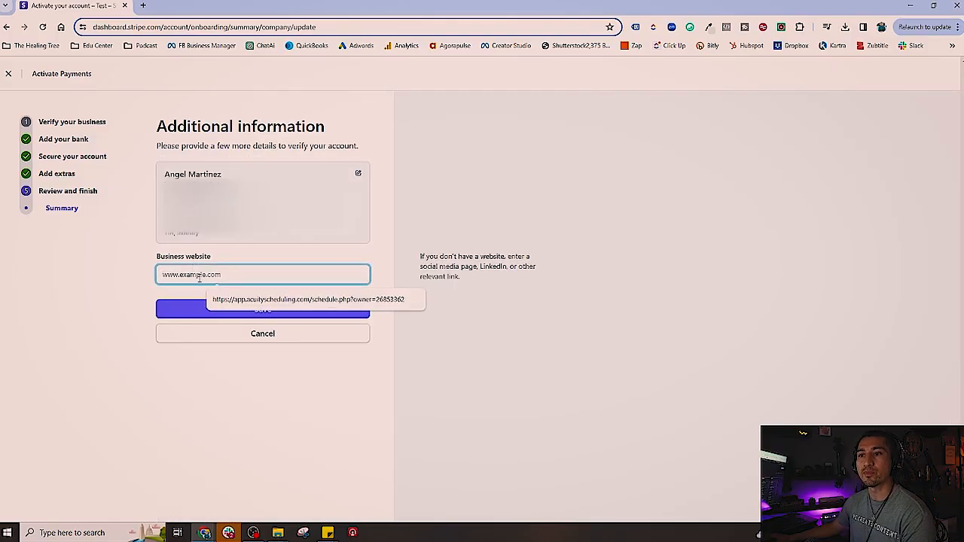
click(251, 301)
click(131, 292)
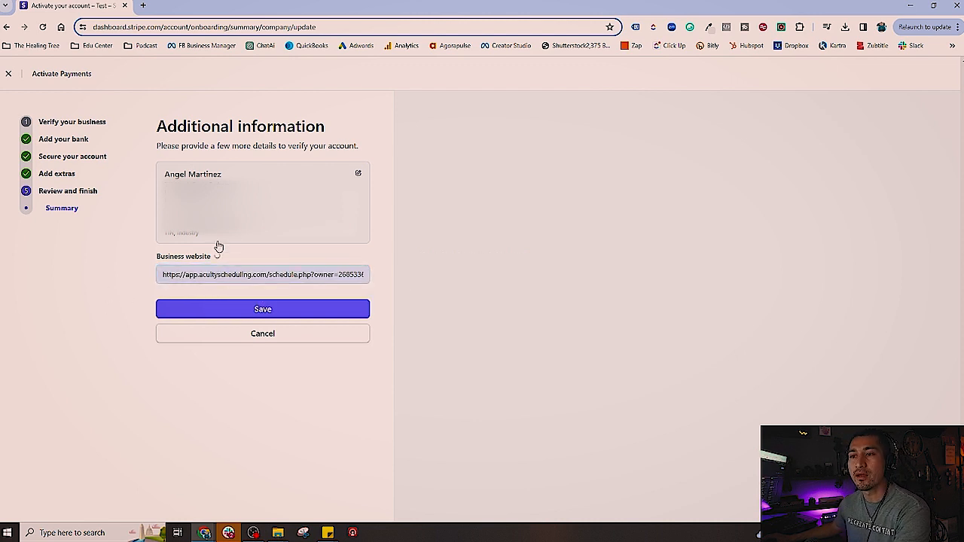
click(263, 314)
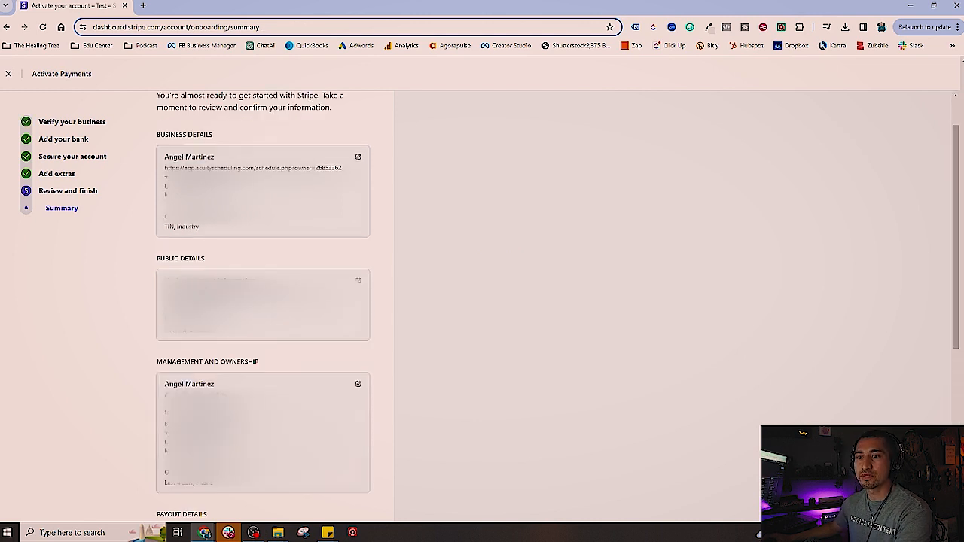
- Review the public details shown to customers and confirm them with Continue
click(359, 284)
scroll(187, 340, down, 1)
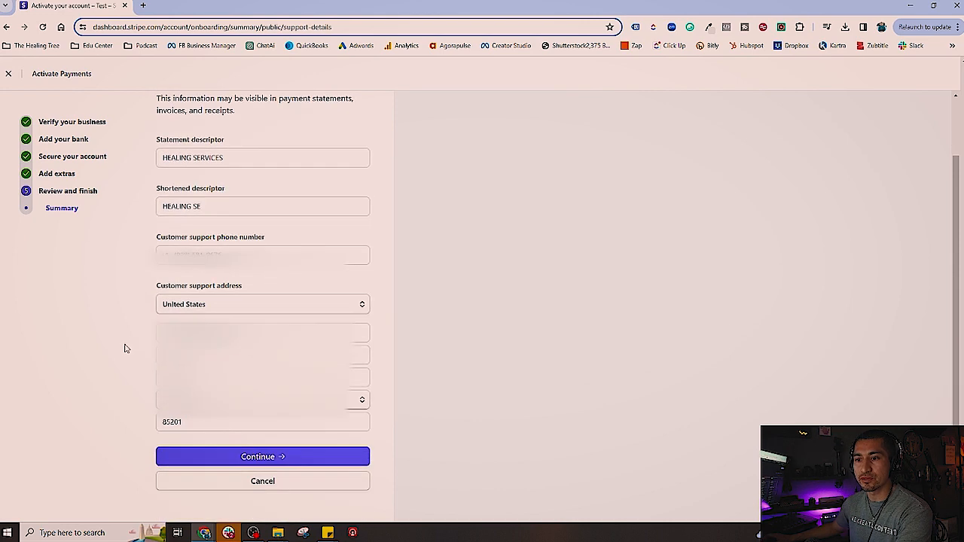
scroll(142, 340, up, 1)
scroll(146, 181, down, 1)
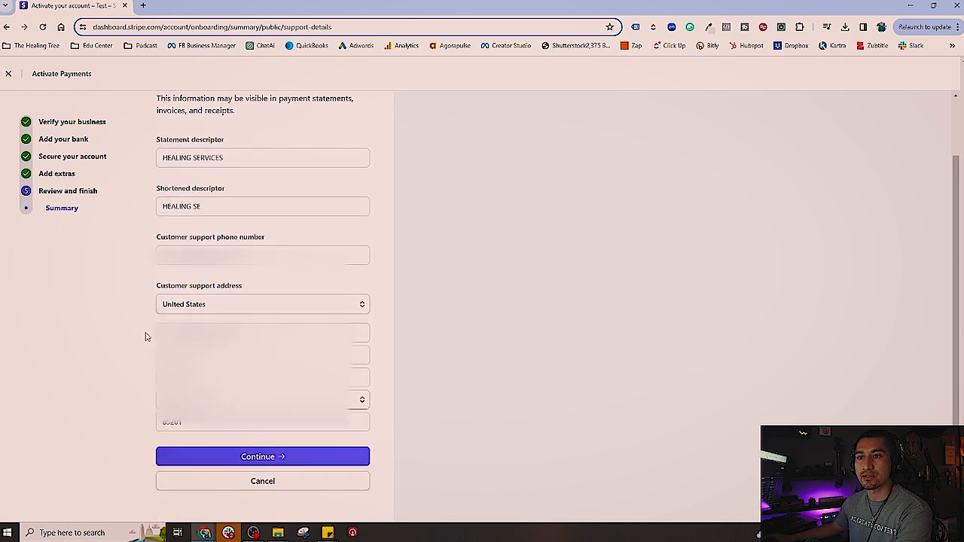
click(276, 462)
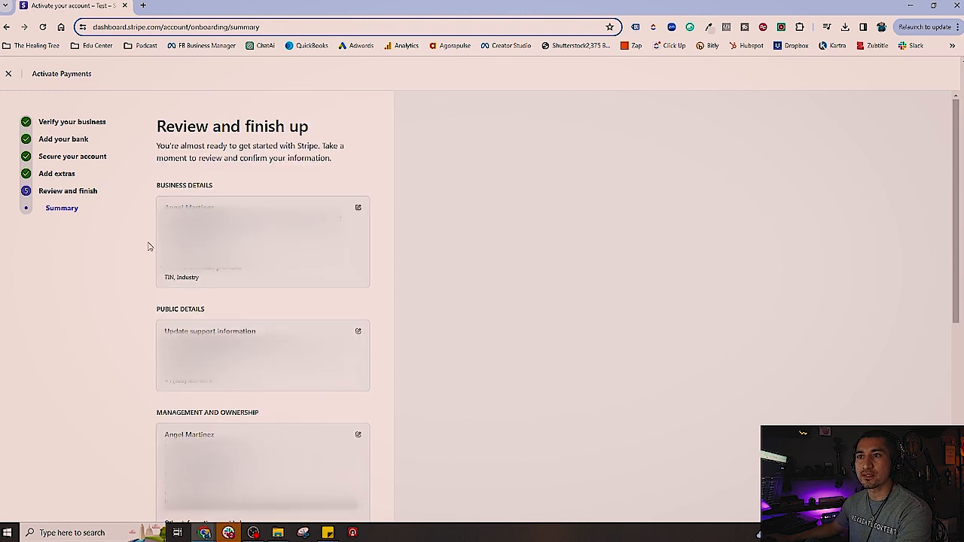
- Agree to the terms at the bottom of the Summary page and submit the activation
scroll(149, 247, down, 8)
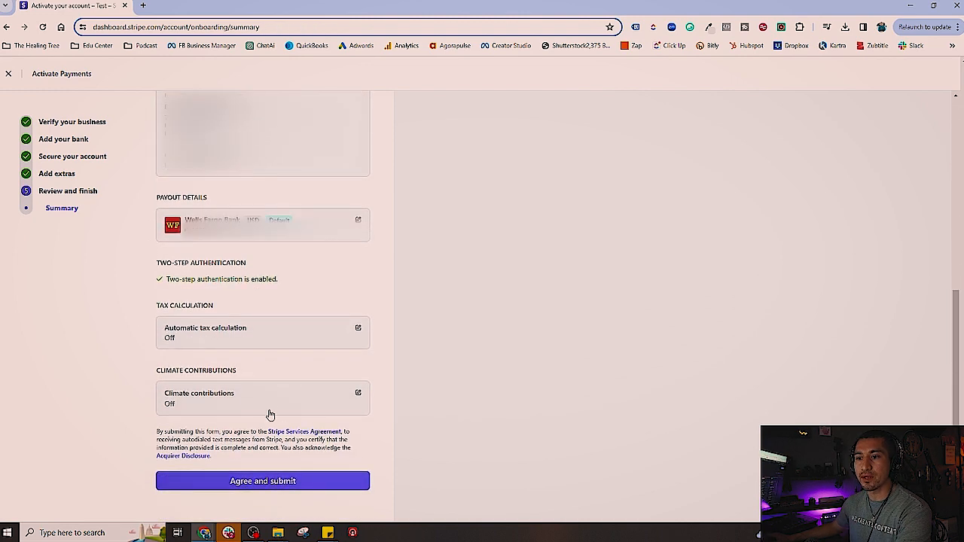
click(260, 486)
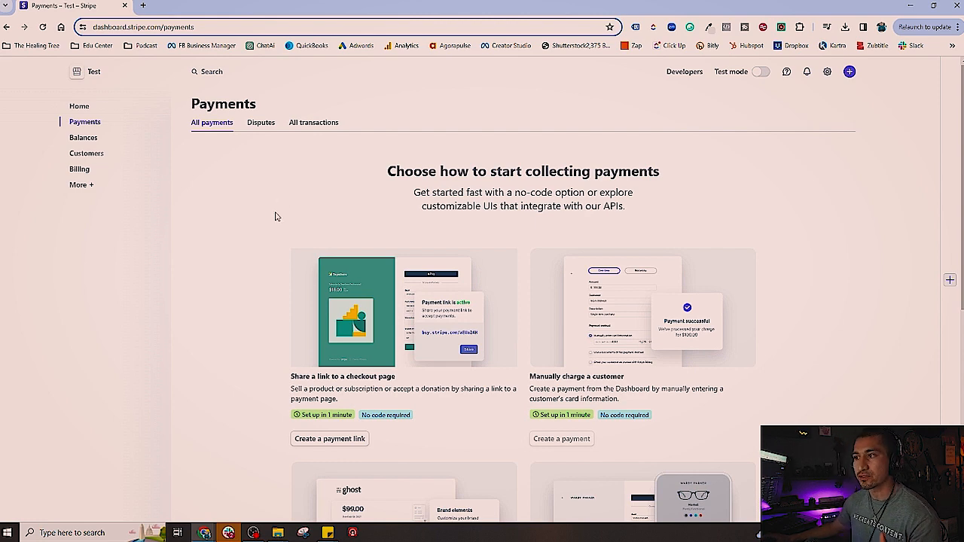
scroll(281, 204, down, 2)
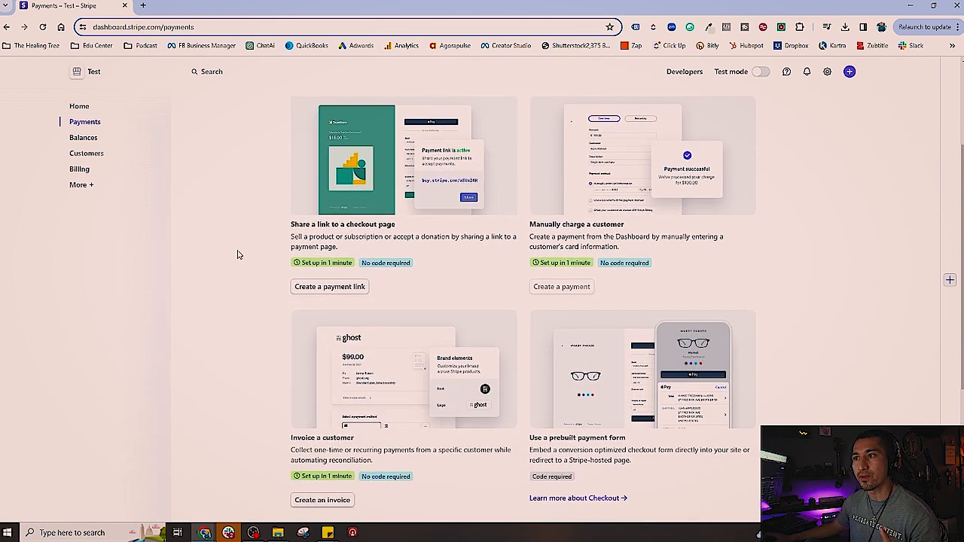
scroll(231, 253, up, 1)
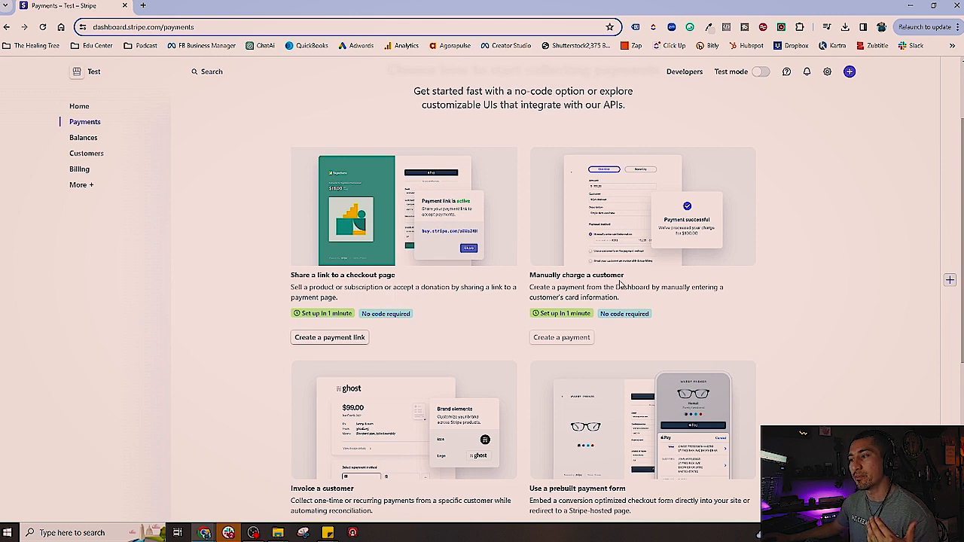
scroll(508, 274, down, 3)
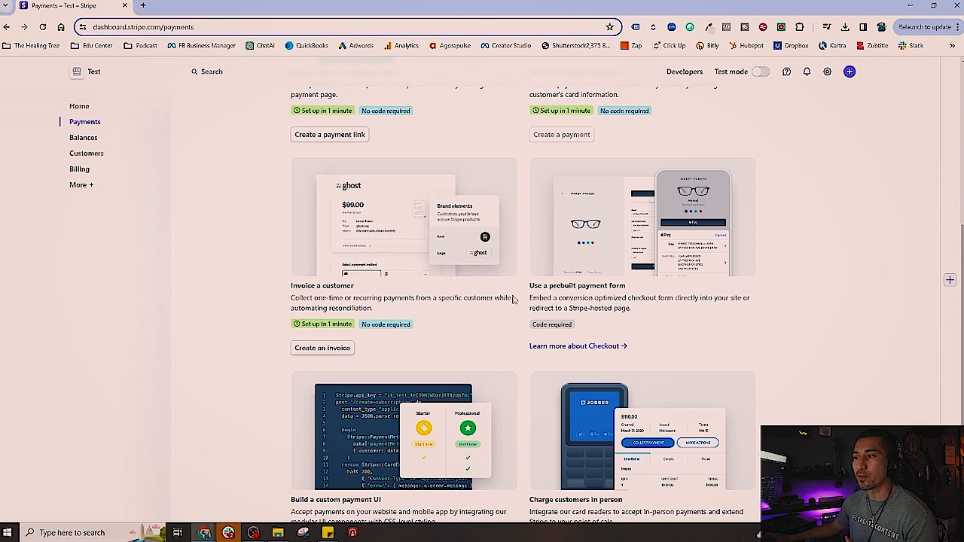
scroll(517, 304, up, 5)
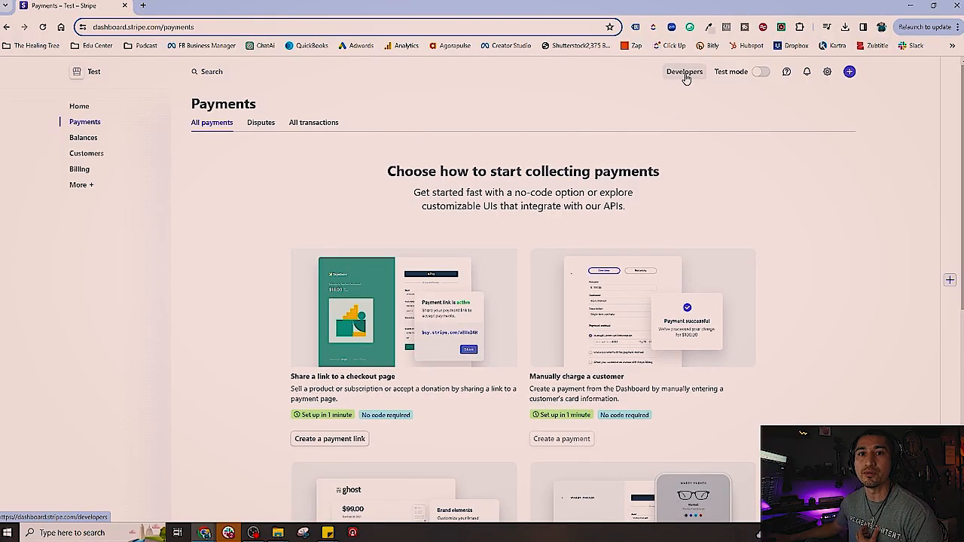
- Visit the Developers overview, go back to Home, then return to Developers
click(684, 73)
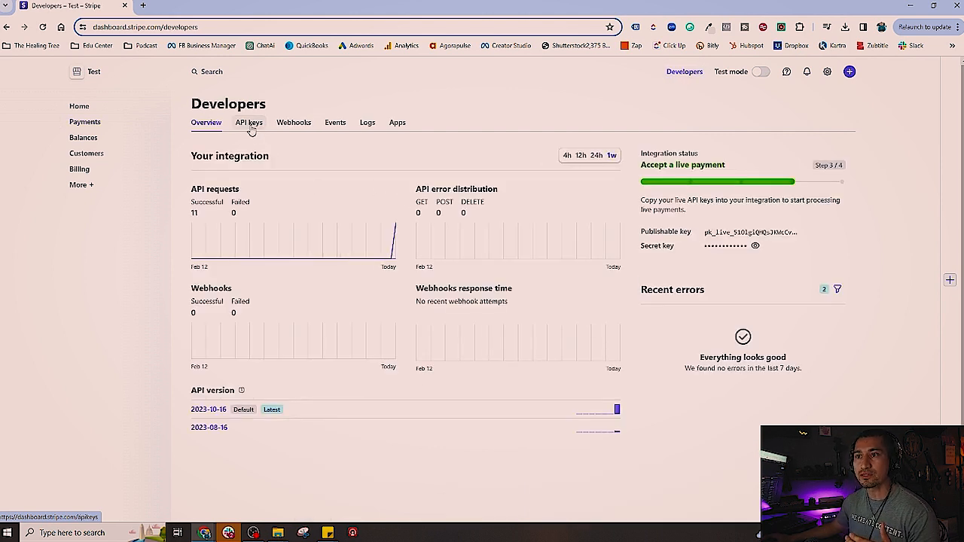
click(80, 107)
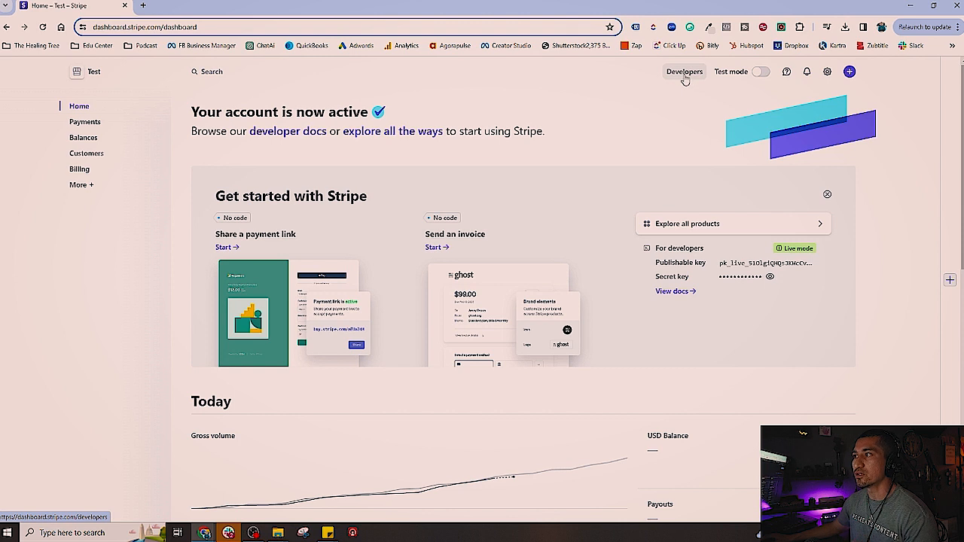
click(686, 76)
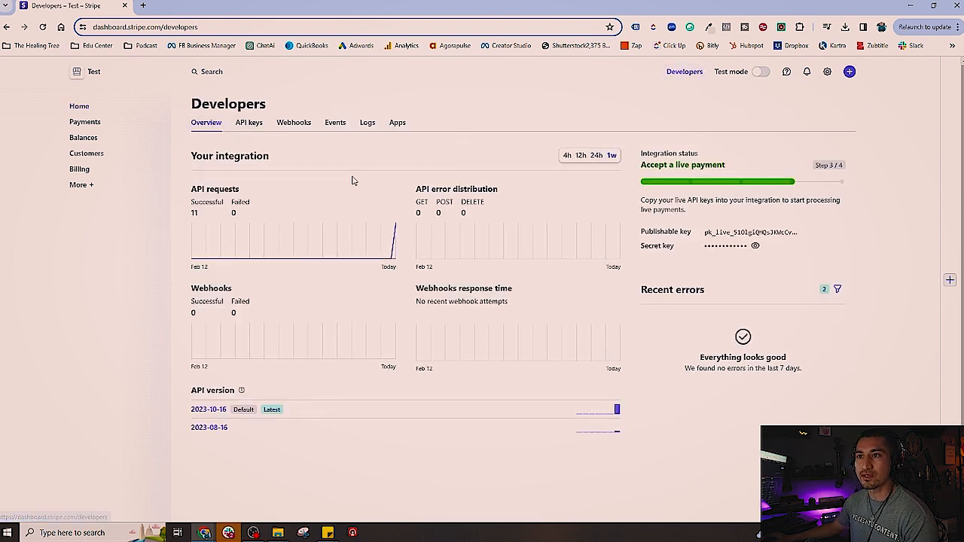
click(248, 125)
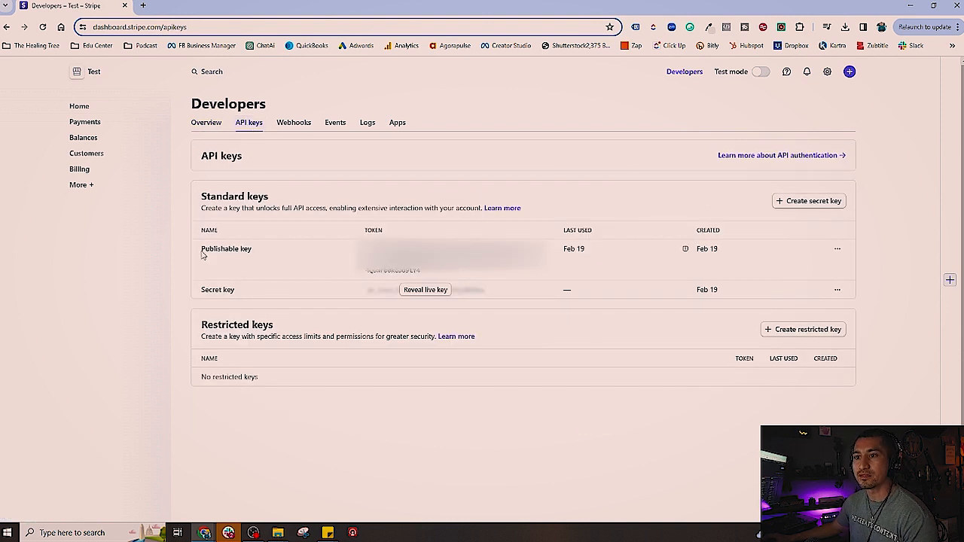
drag(201, 253, 256, 253)
click(269, 277)
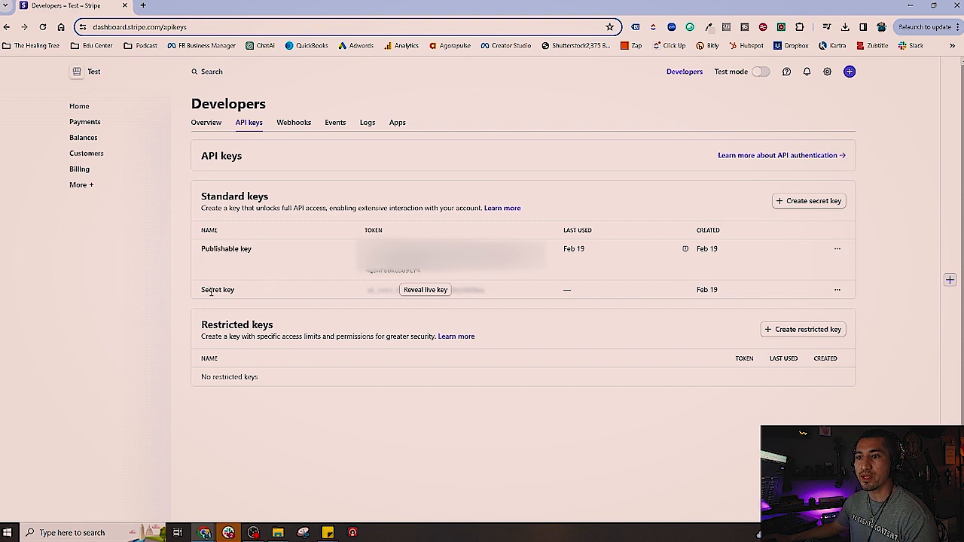
drag(202, 294, 243, 294)
click(283, 260)
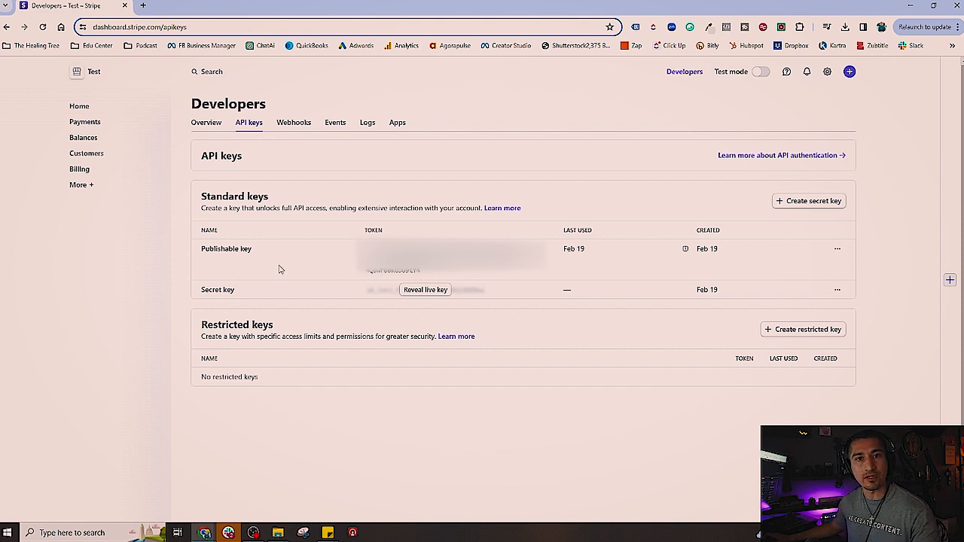
click(432, 272)
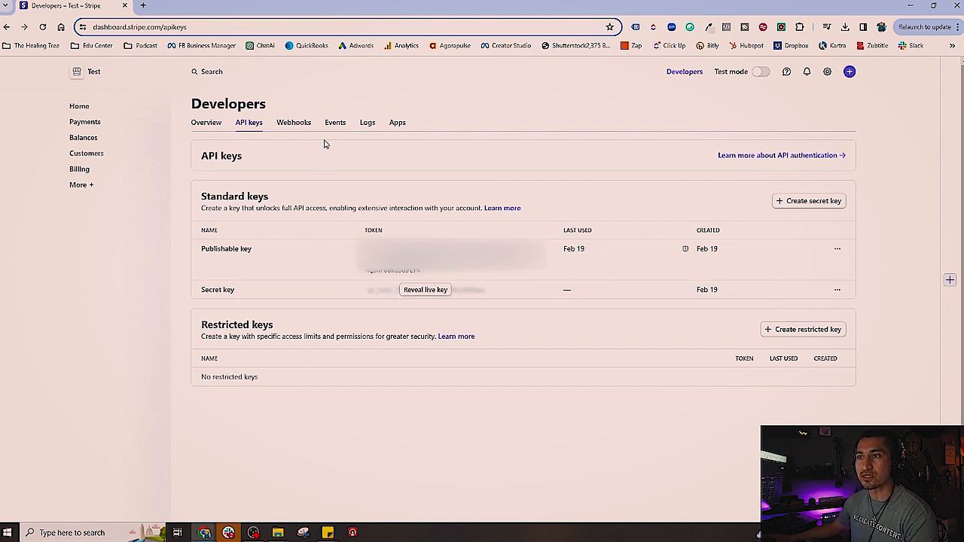
click(207, 122)
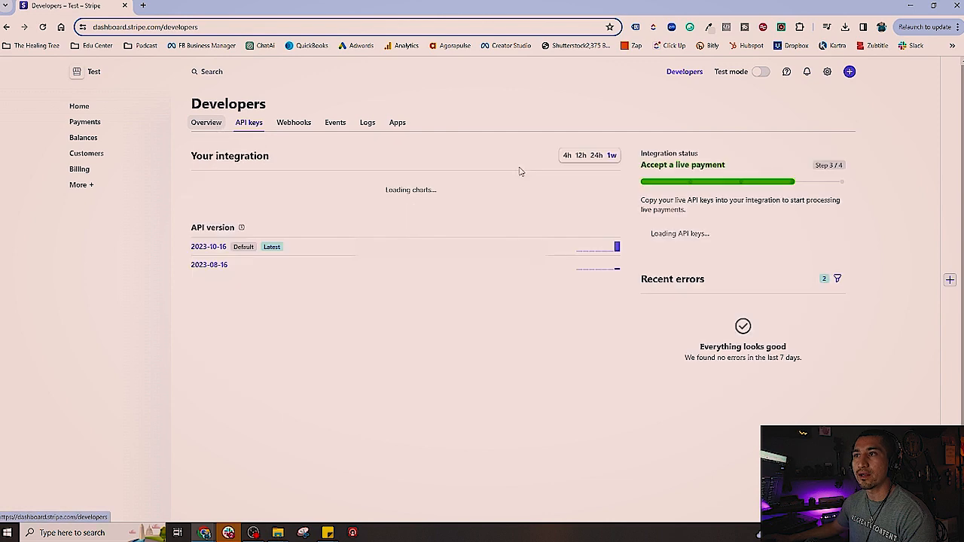
- Return Home and look through Today and Your overview, showing $0.00 gross volume
click(79, 106)
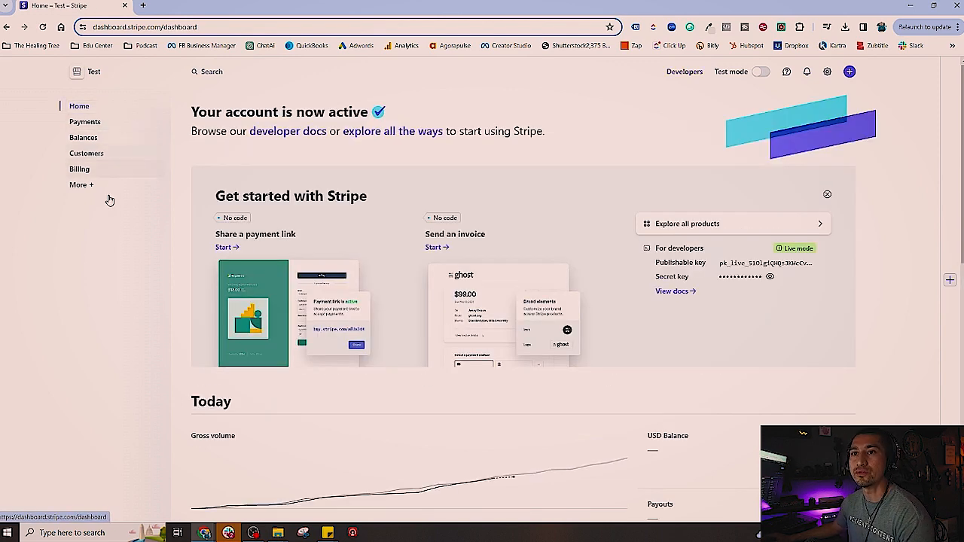
scroll(352, 283, down, 3)
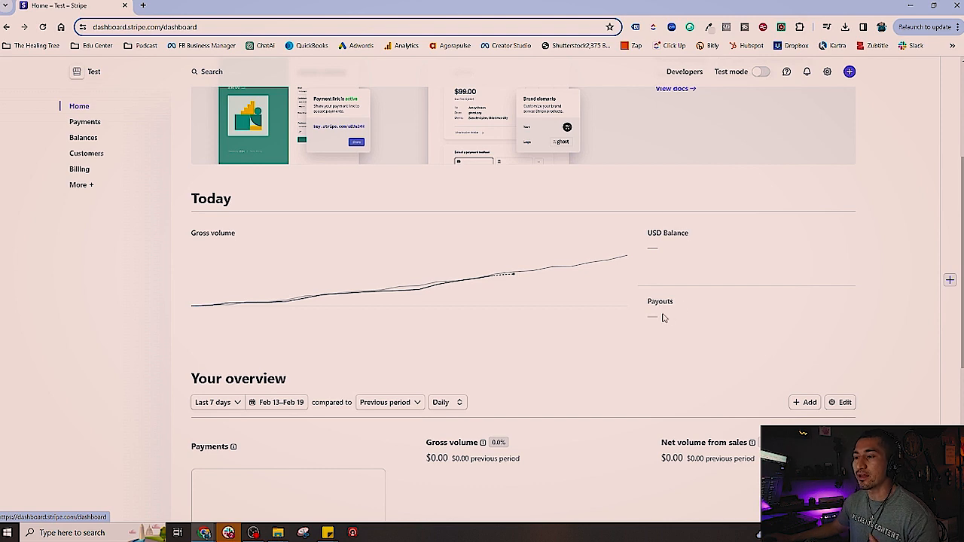
scroll(663, 317, down, 3)
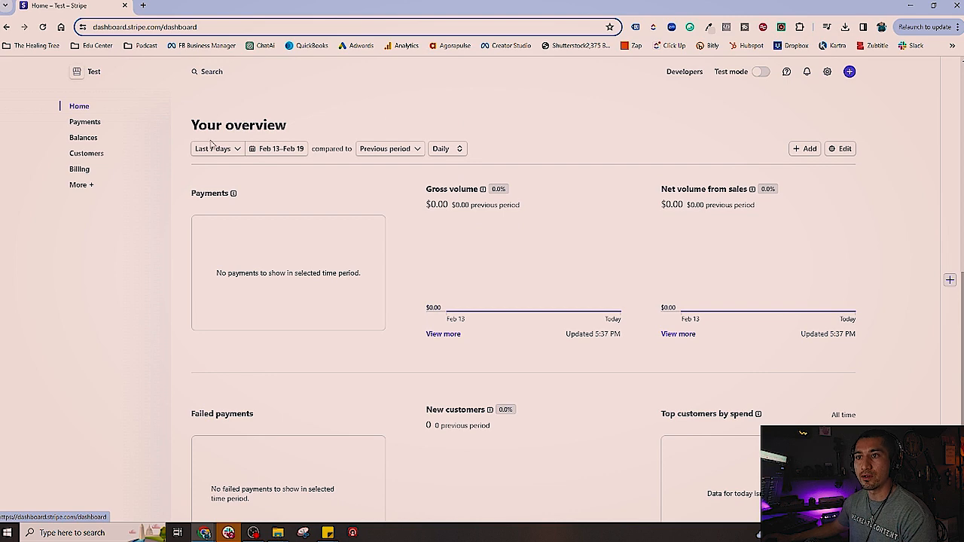
scroll(532, 322, down, 1)
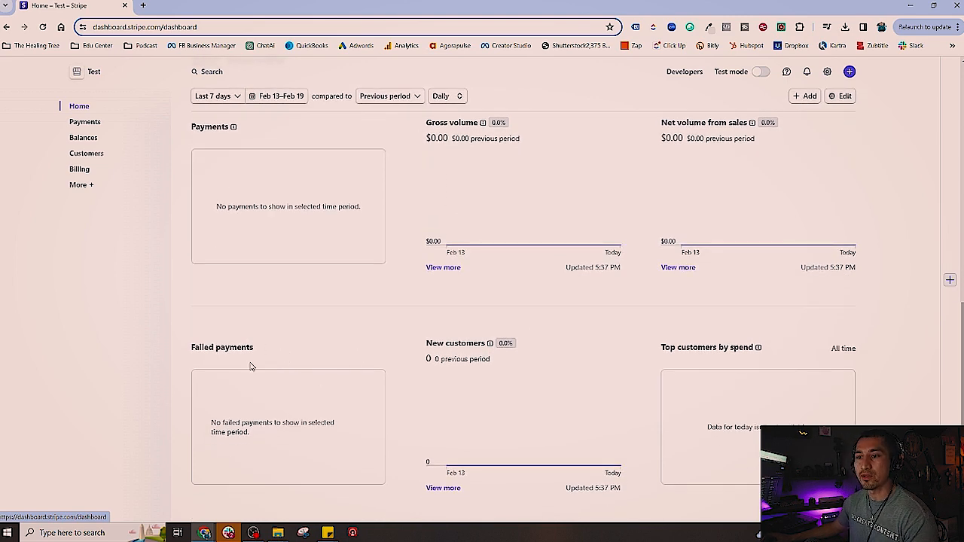
scroll(338, 403, up, 5)
scroll(335, 408, up, 2)
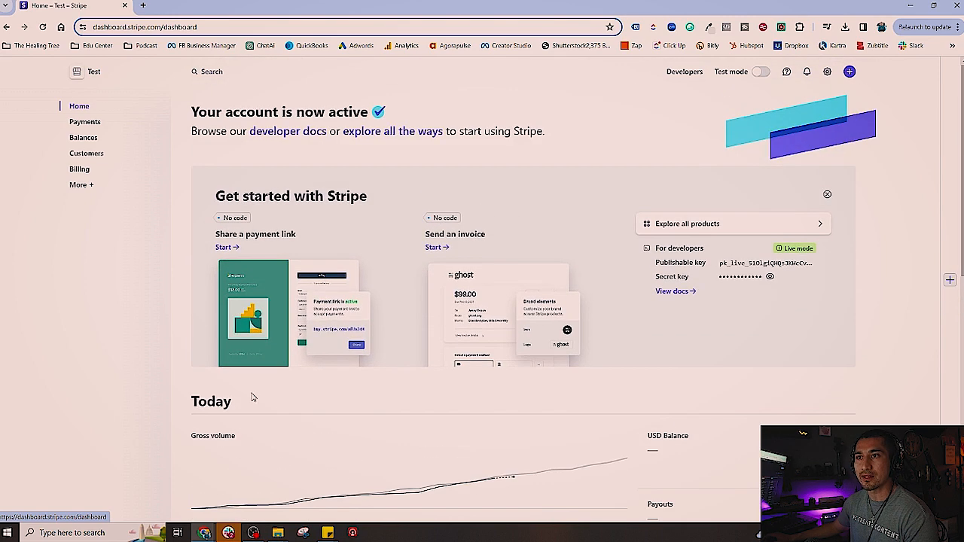
- Browse the Payments page's Disputes, All payments and All transactions tabs, then open Balances
click(85, 125)
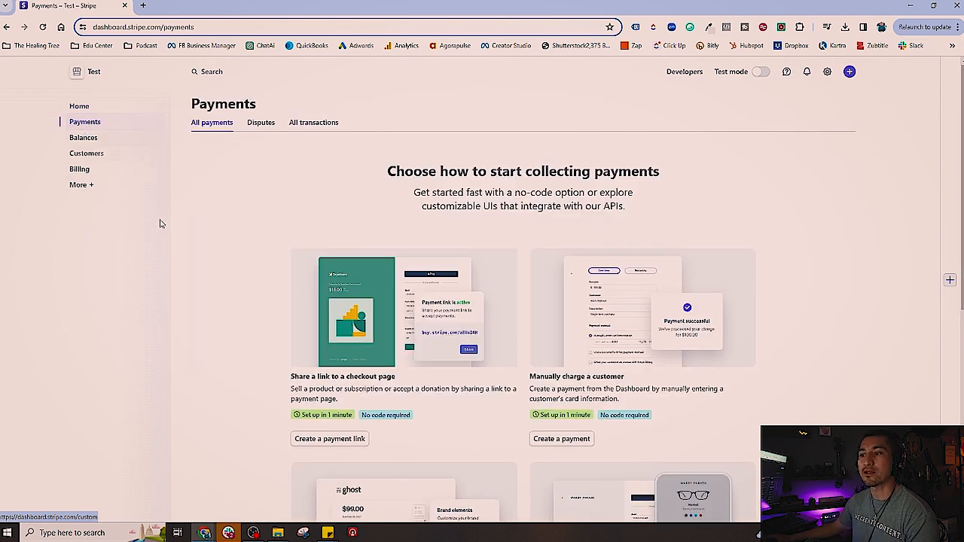
scroll(273, 308, down, 5)
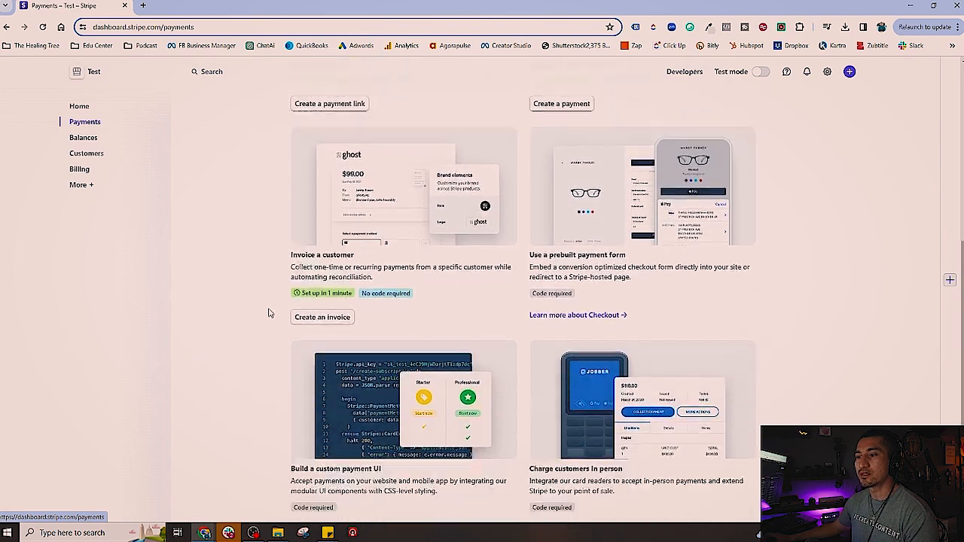
scroll(268, 322, up, 5)
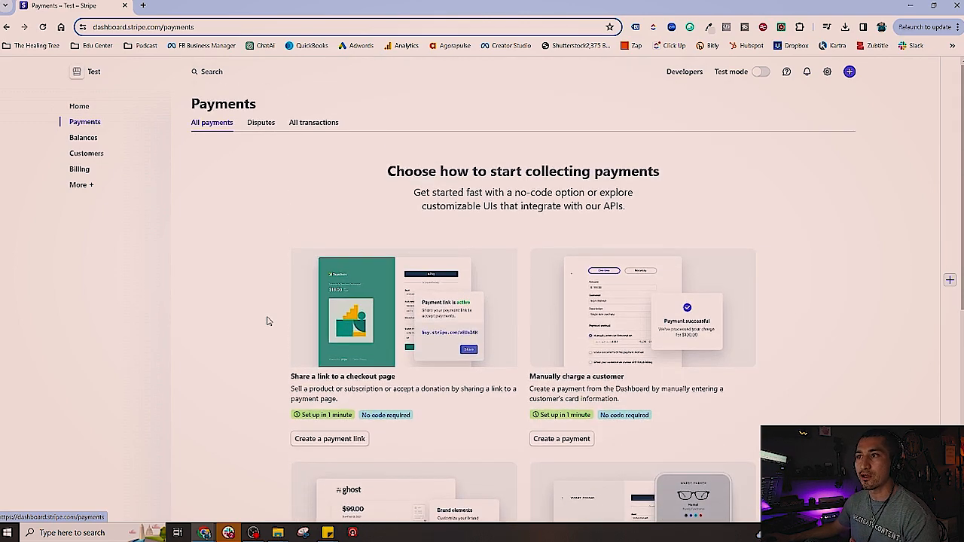
click(261, 125)
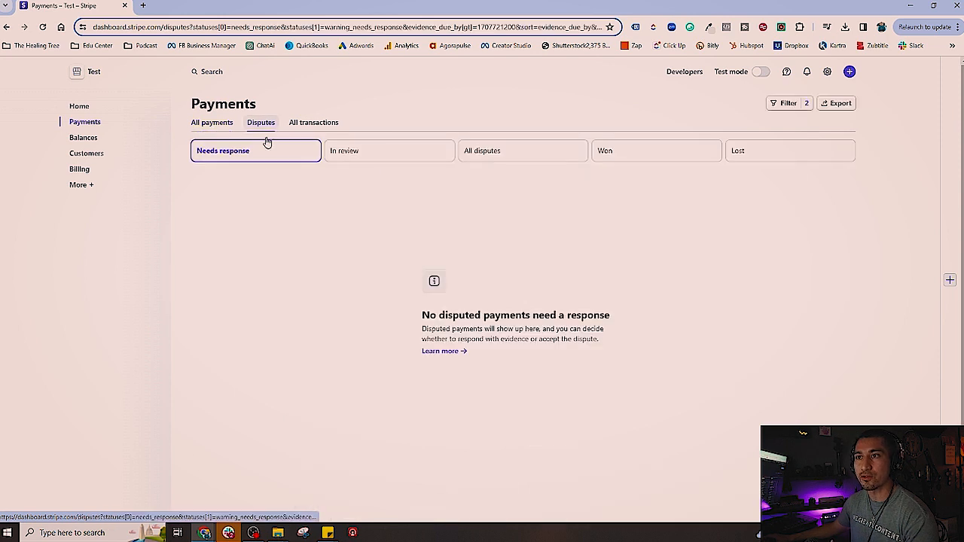
click(310, 127)
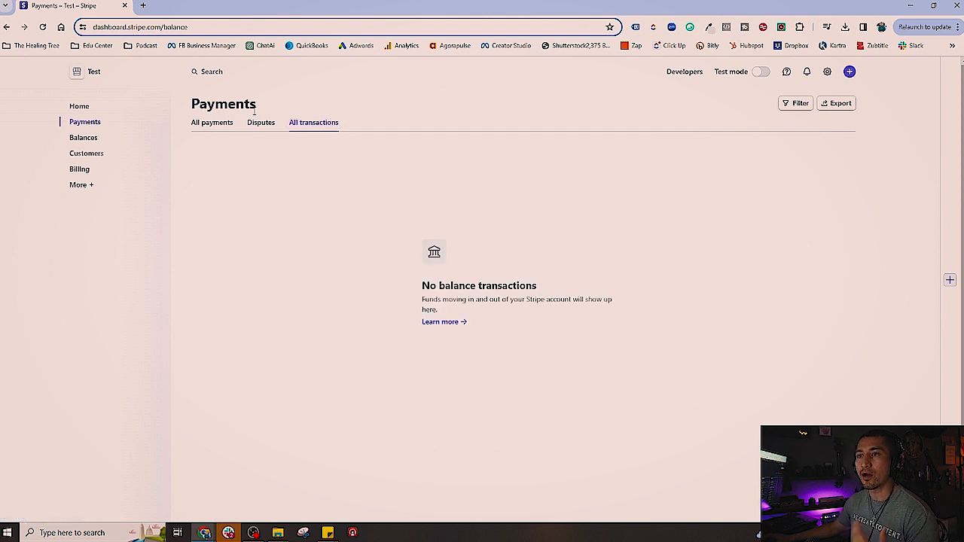
click(215, 127)
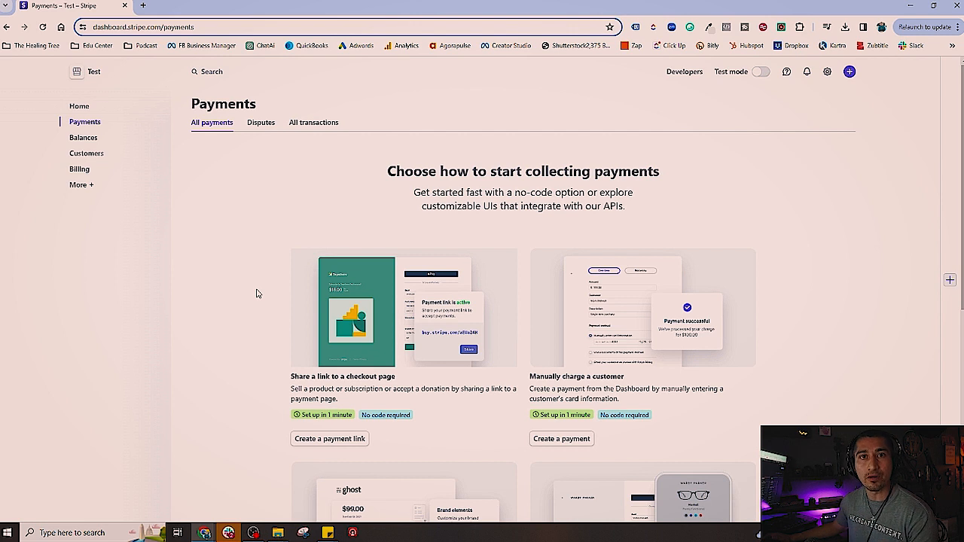
click(314, 128)
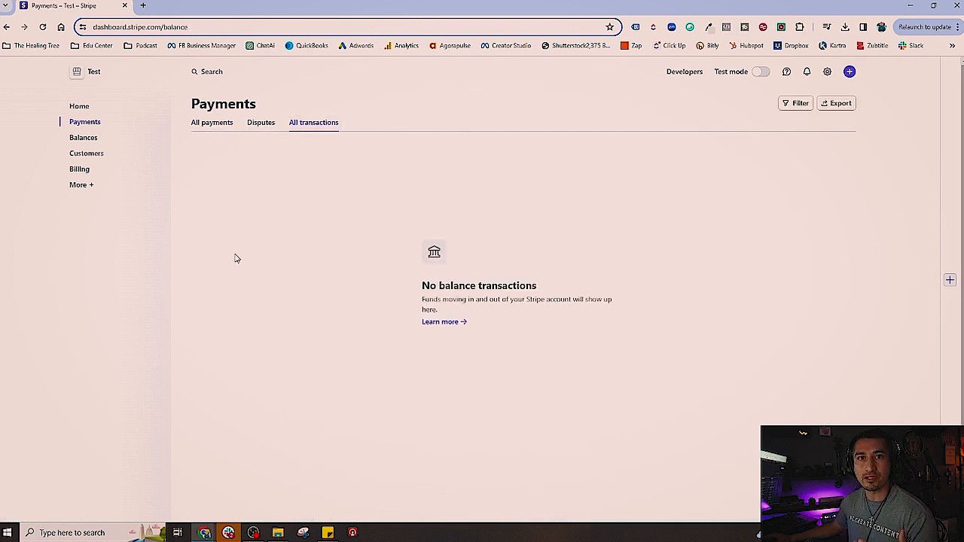
click(84, 140)
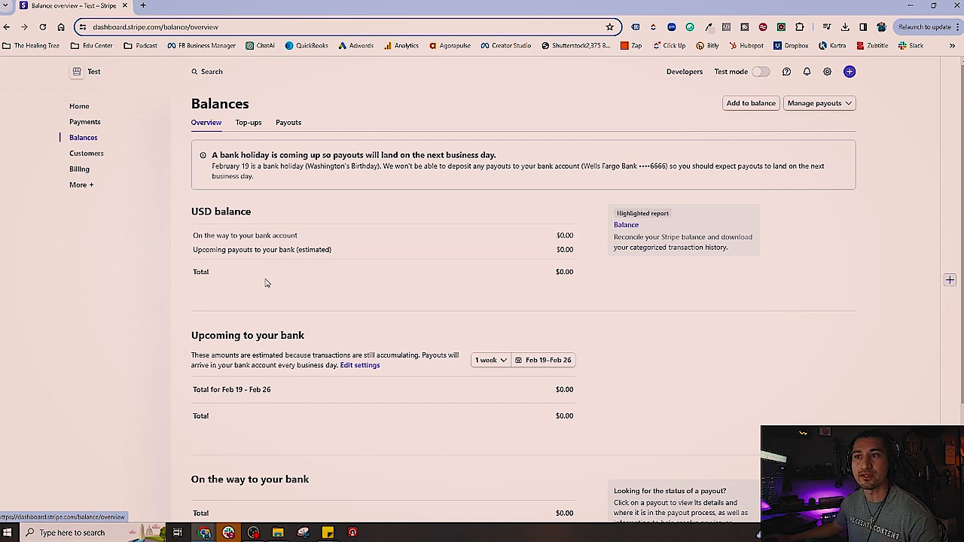
- Review the Balances page's bank payout headings, then open the empty Customers list
scroll(265, 283, down, 3)
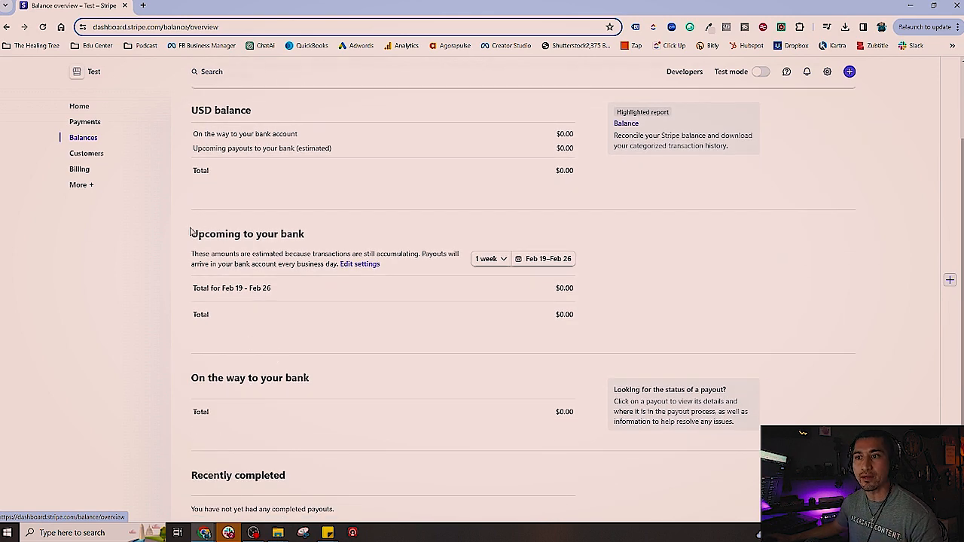
drag(191, 233, 359, 237)
click(313, 346)
triple_click(206, 376)
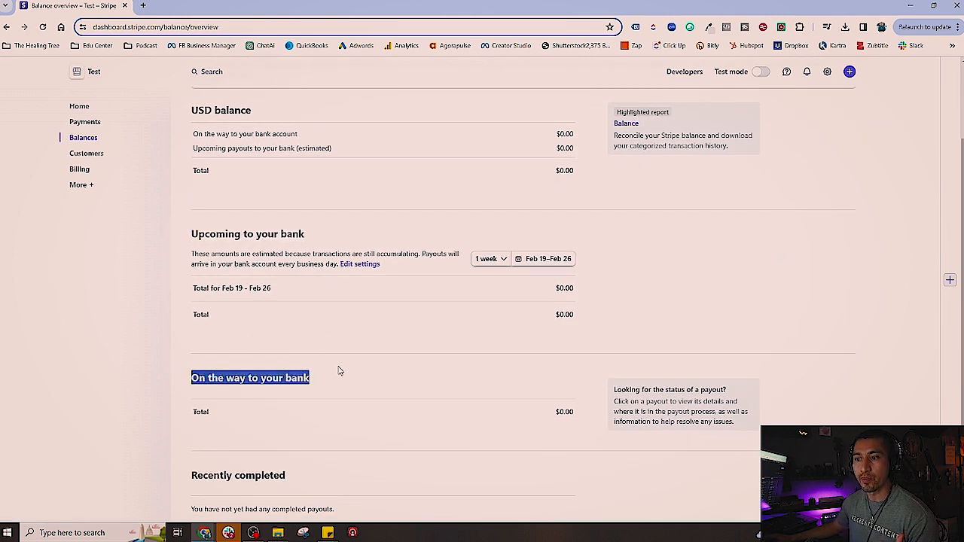
scroll(356, 389, down, 2)
scroll(365, 395, up, 1)
scroll(364, 394, up, 2)
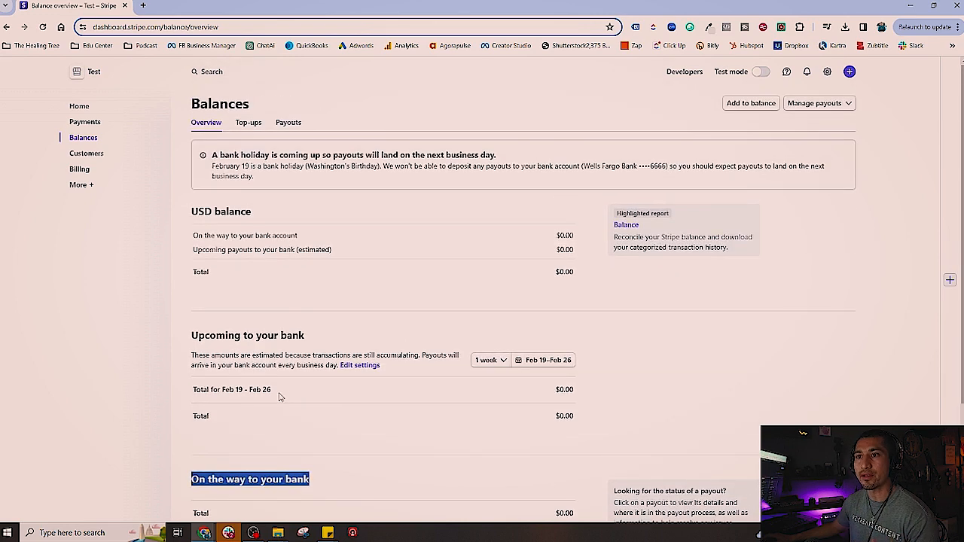
click(86, 154)
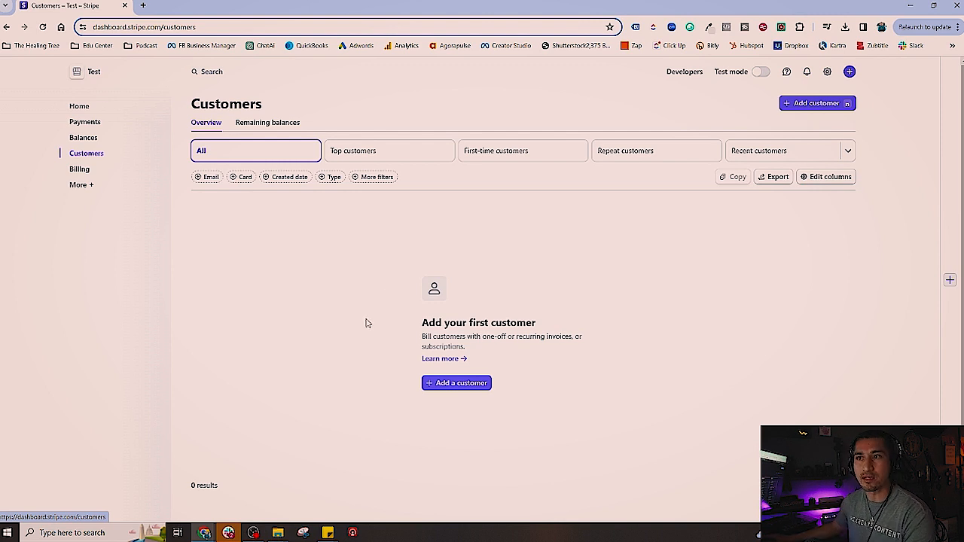
- Read the Billing page's recurring-payments headline and description, then show the More products panel
click(80, 170)
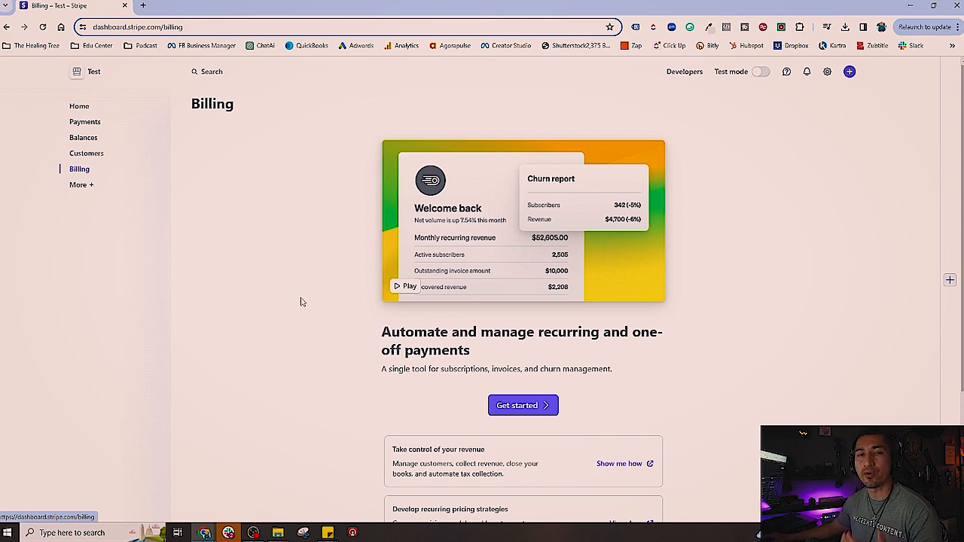
scroll(300, 302, down, 1)
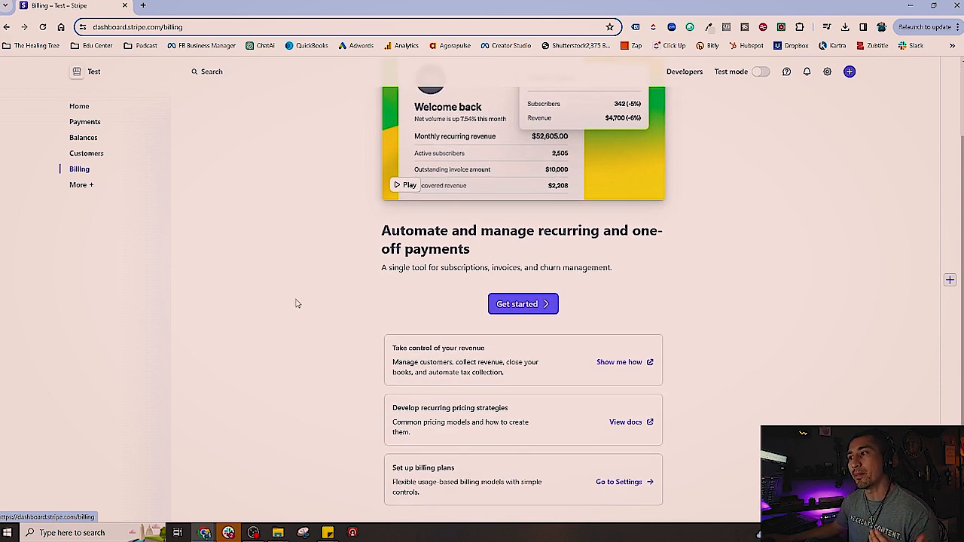
drag(382, 236, 453, 245)
click(485, 249)
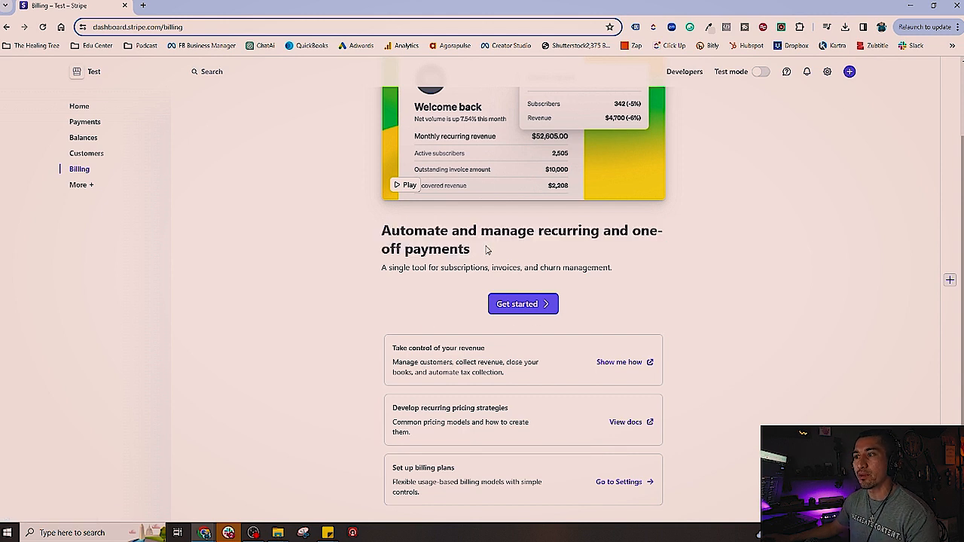
drag(380, 269, 657, 276)
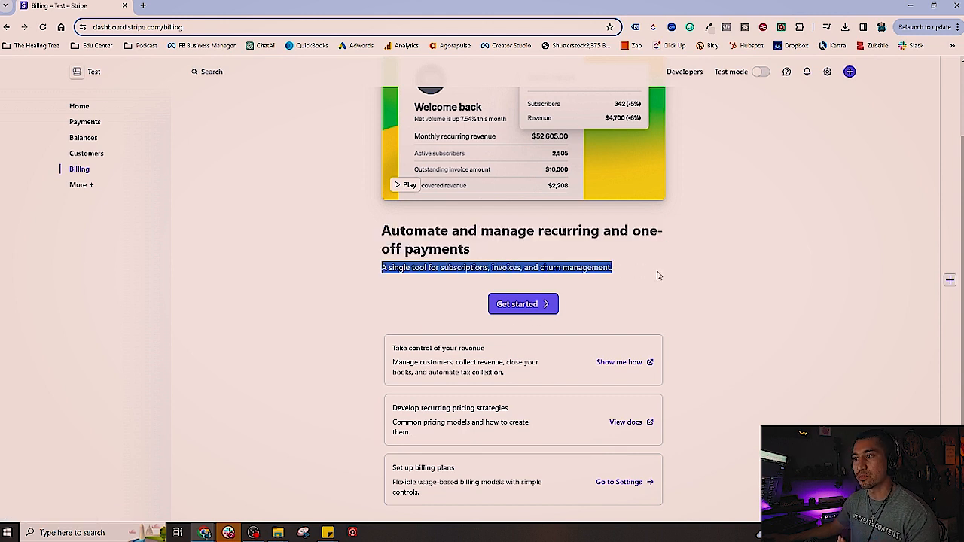
click(654, 280)
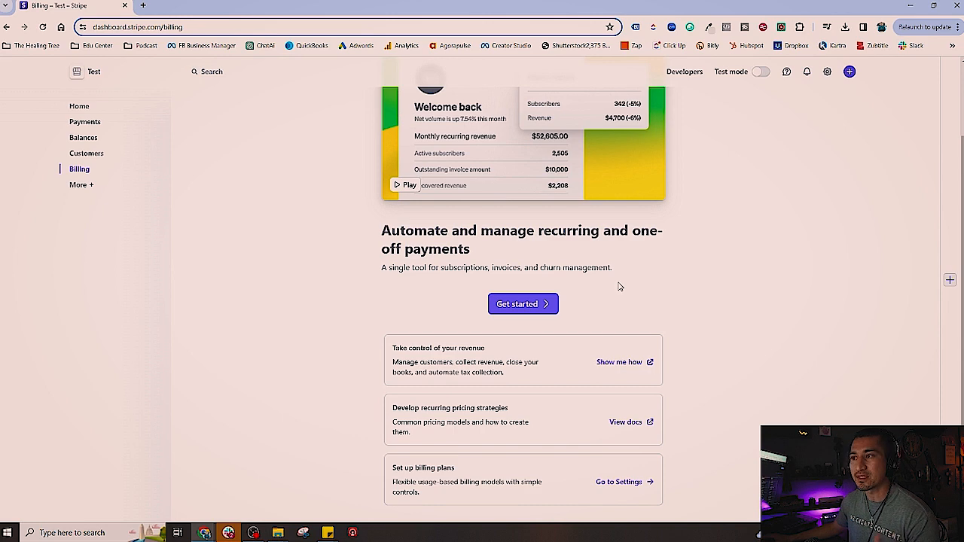
scroll(331, 305, up, 1)
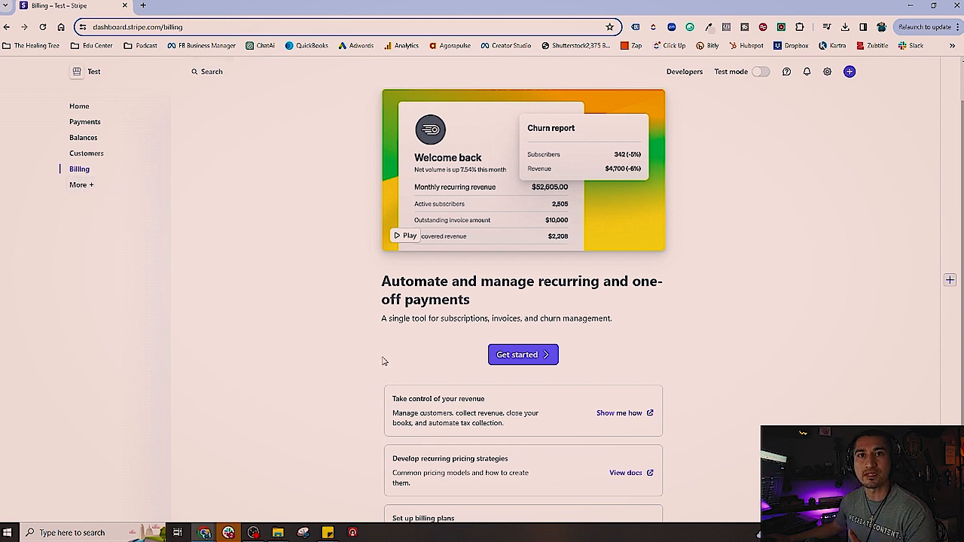
click(87, 188)
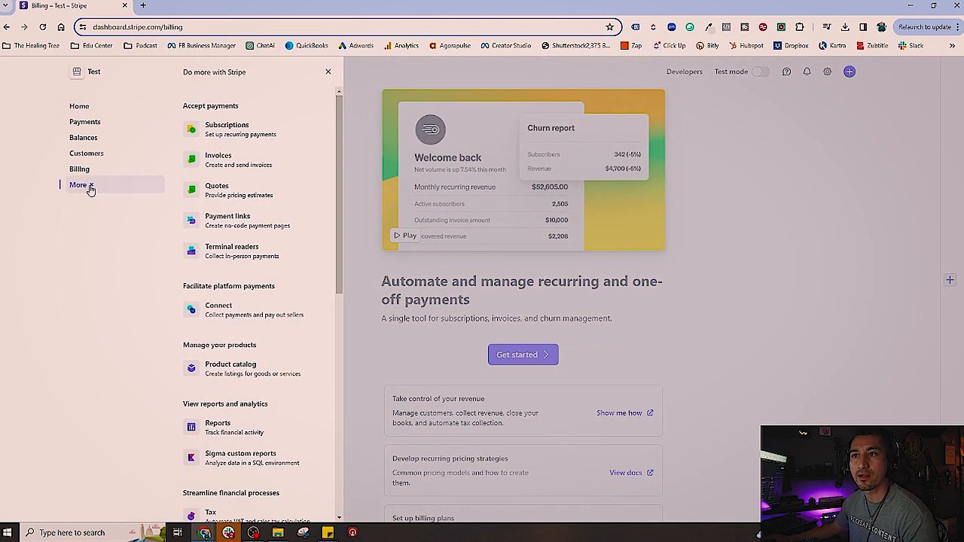
- View the Payment links page, then go to Product catalog from the More panel
click(229, 223)
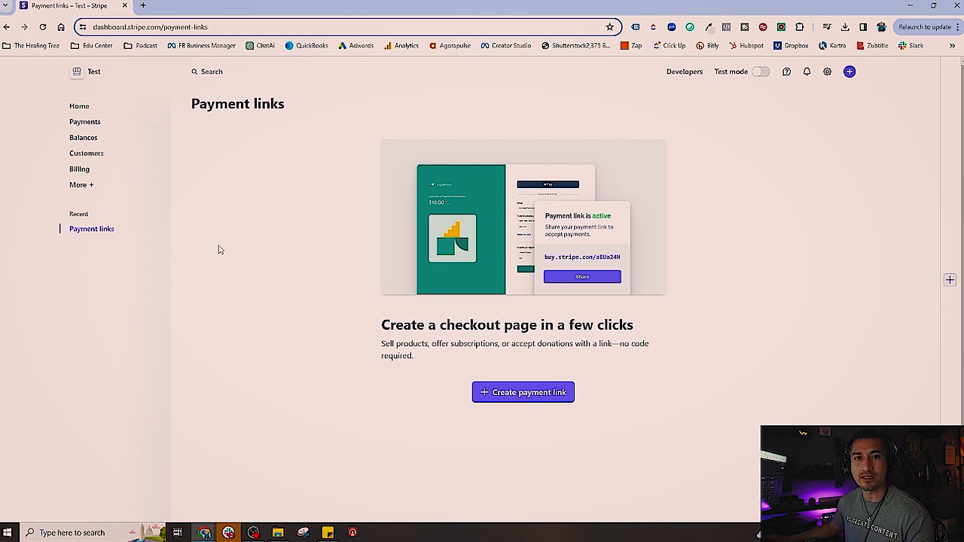
click(90, 189)
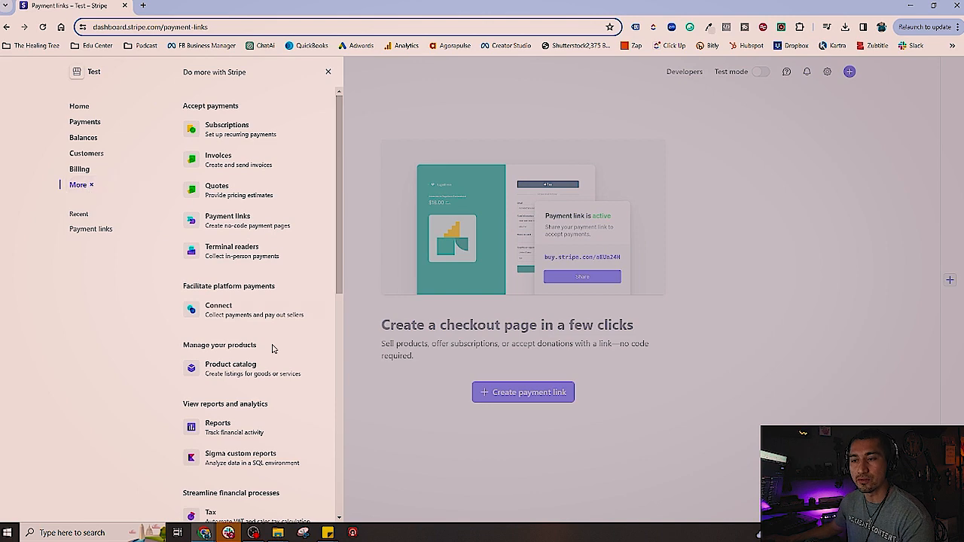
scroll(249, 350, down, 1)
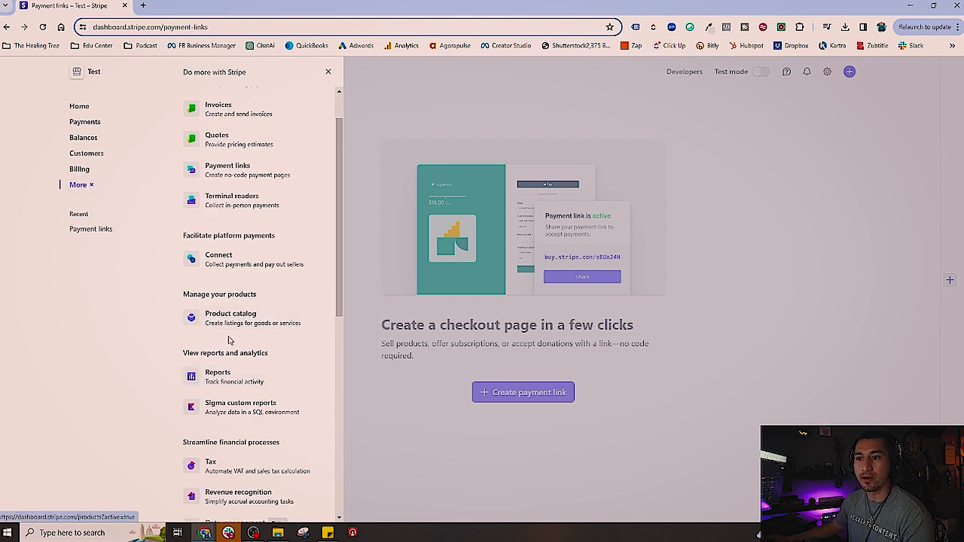
click(231, 319)
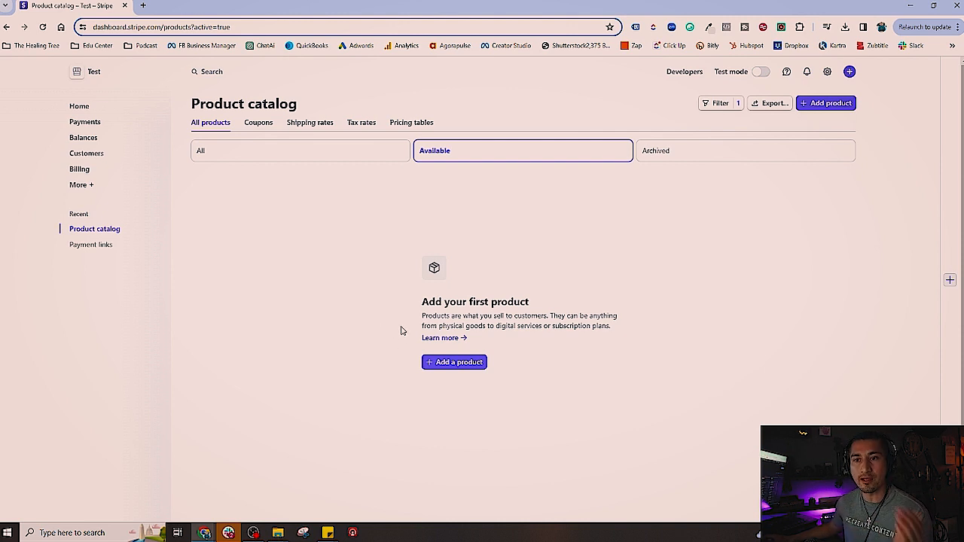
- Browse the catalog's Coupons, Shipping rates, Tax rates and Pricing tables, then return to All products
click(258, 125)
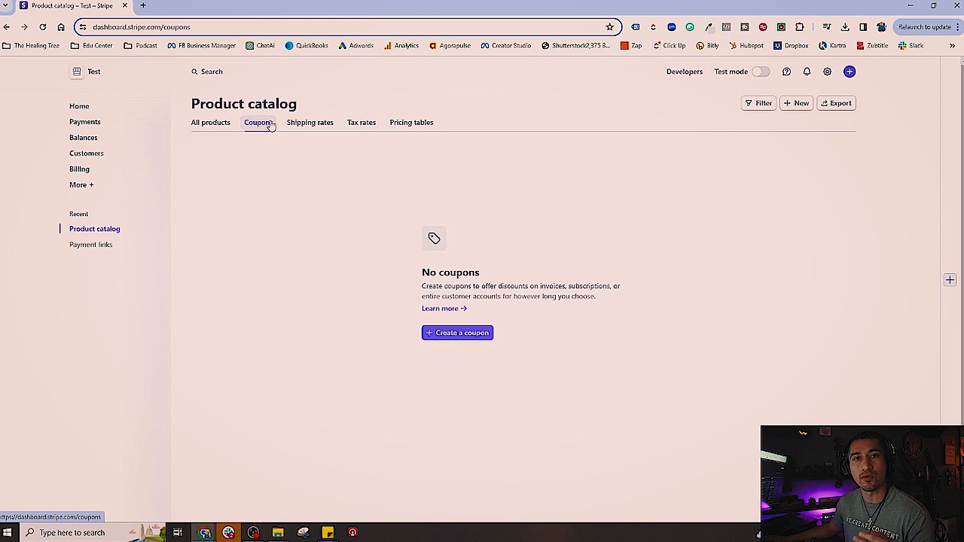
click(313, 125)
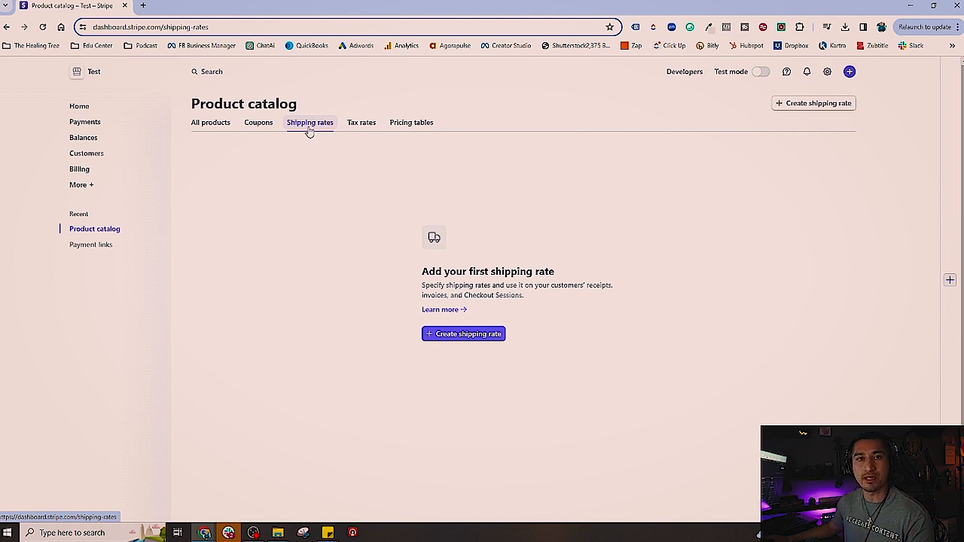
click(359, 126)
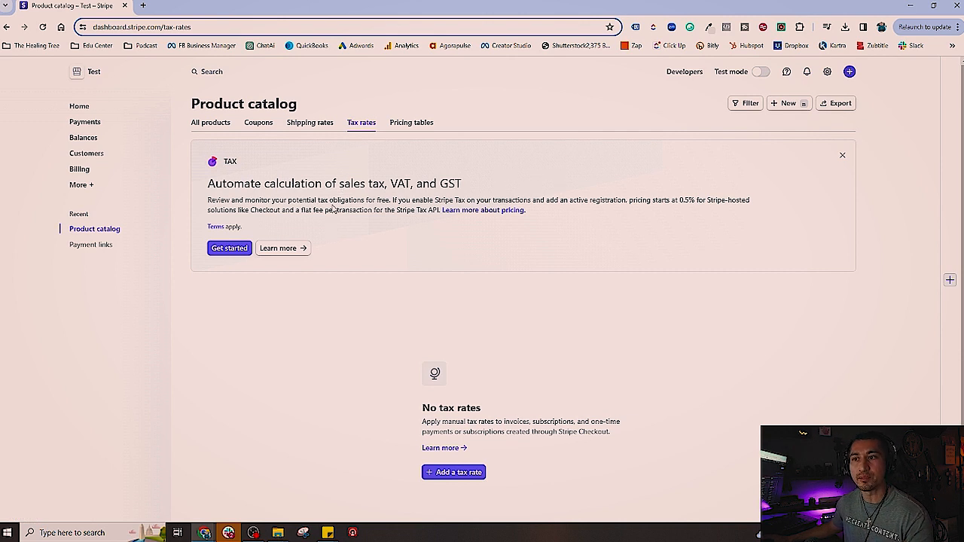
click(407, 123)
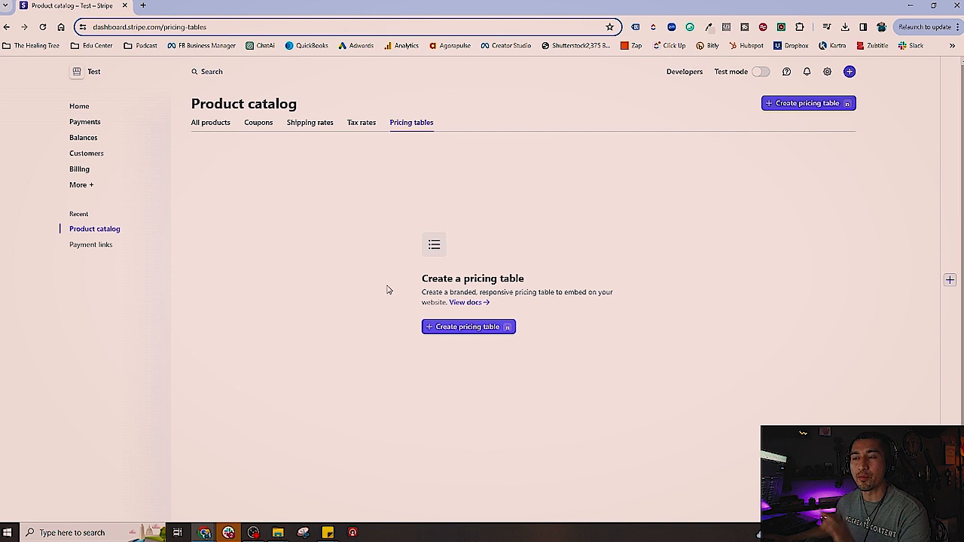
click(262, 124)
click(211, 125)
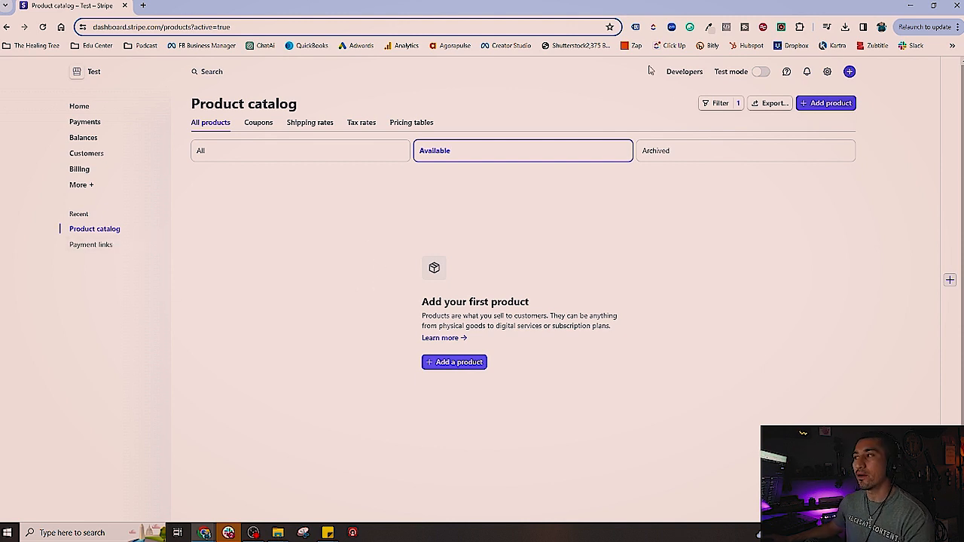
- Open Profile settings and review name, password, two-step authentication and language
click(827, 73)
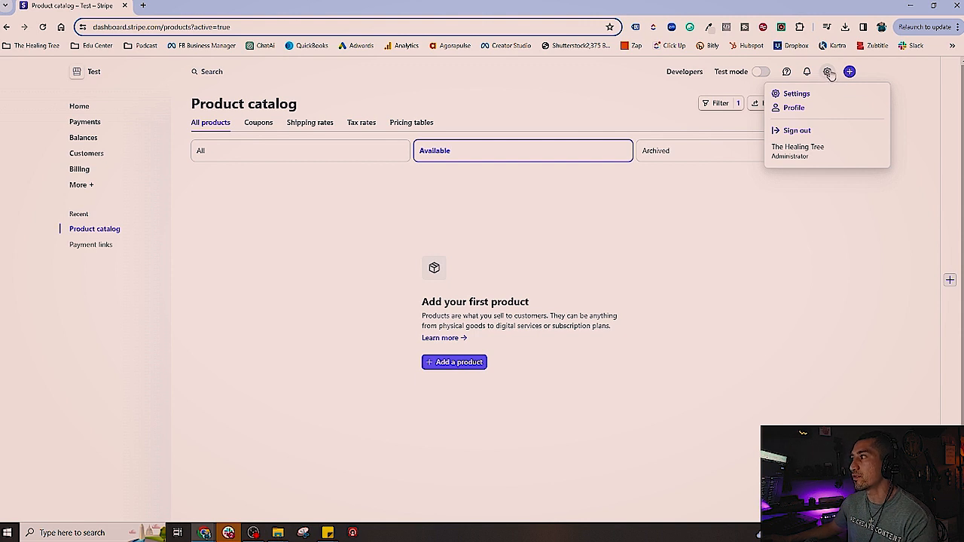
click(792, 110)
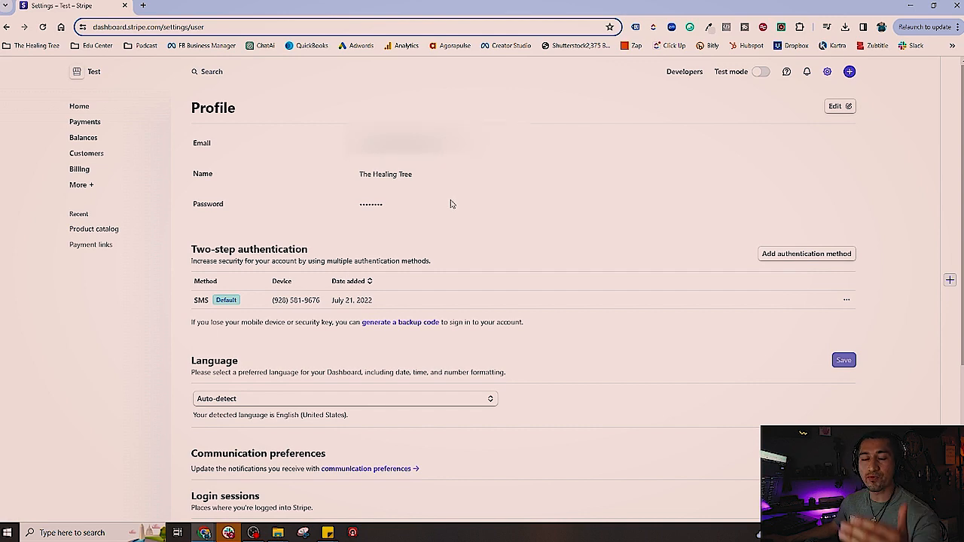
scroll(450, 203, down, 1)
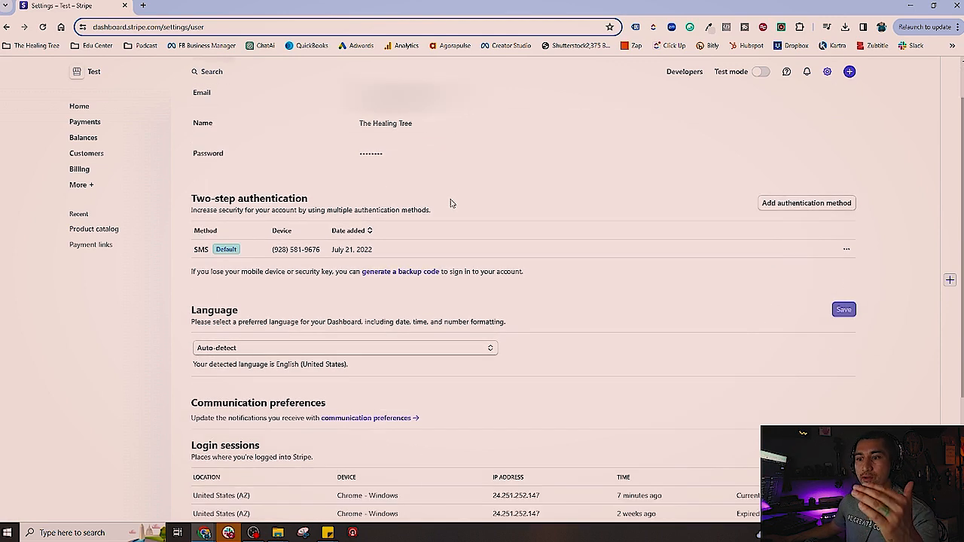
scroll(450, 203, down, 3)
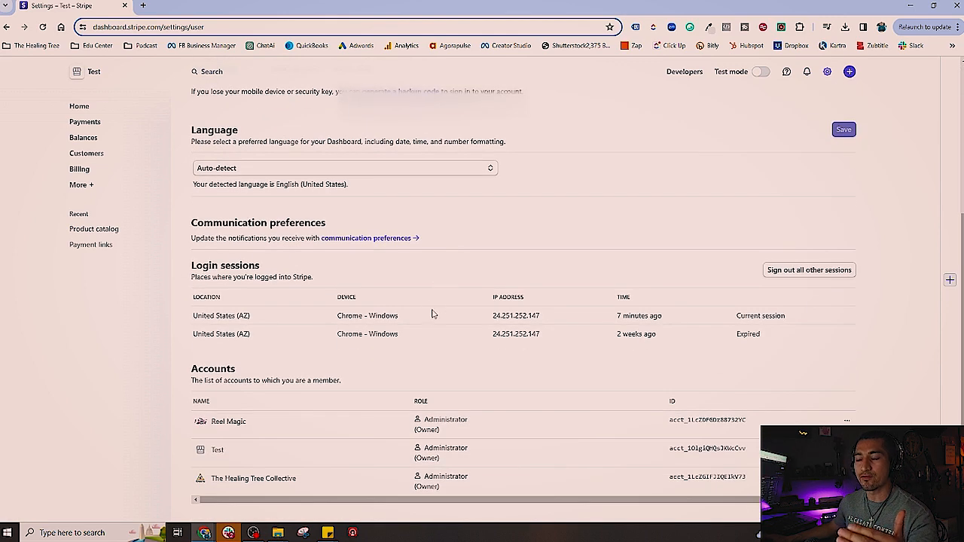
scroll(432, 314, up, 4)
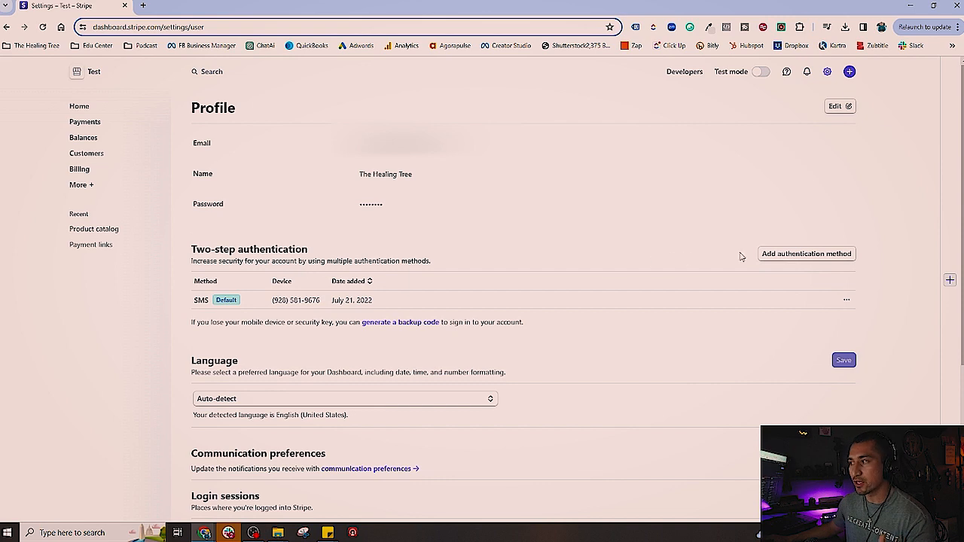
scroll(452, 345, down, 3)
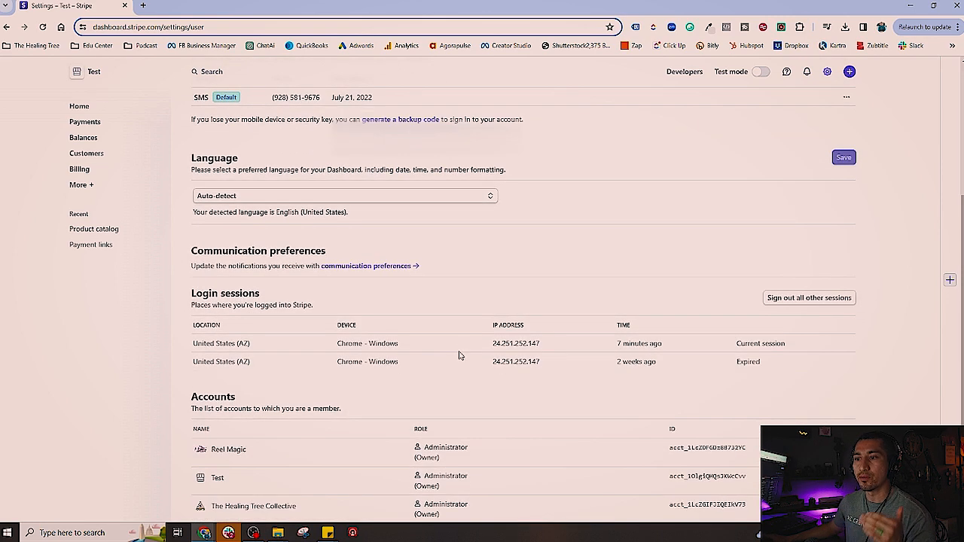
scroll(451, 353, up, 3)
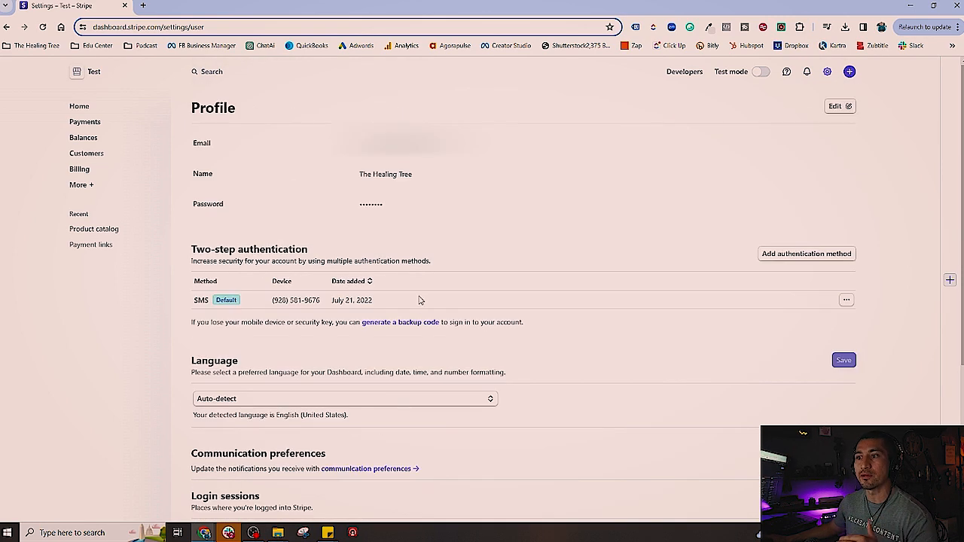
- Start editing the profile, cancel without changes, then go to the main Settings page
click(835, 106)
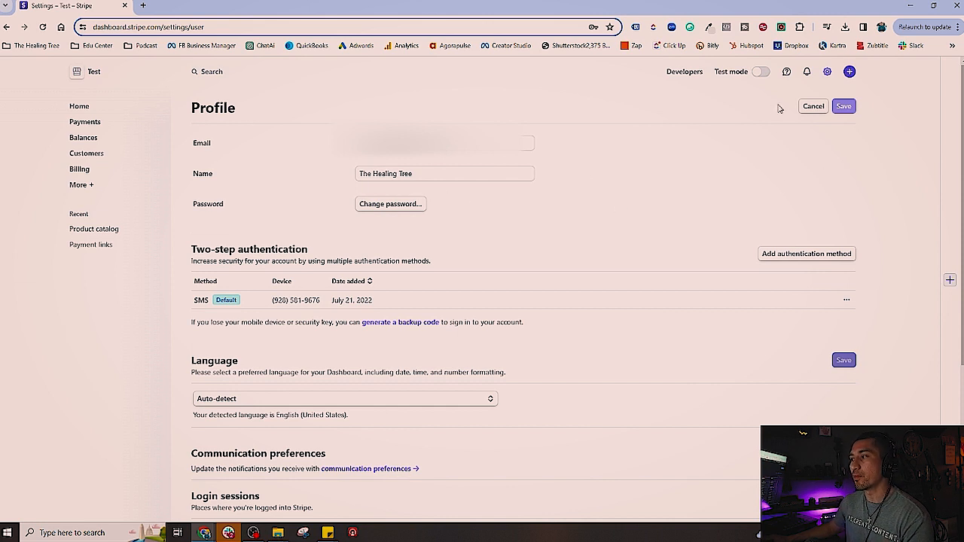
click(812, 107)
click(826, 73)
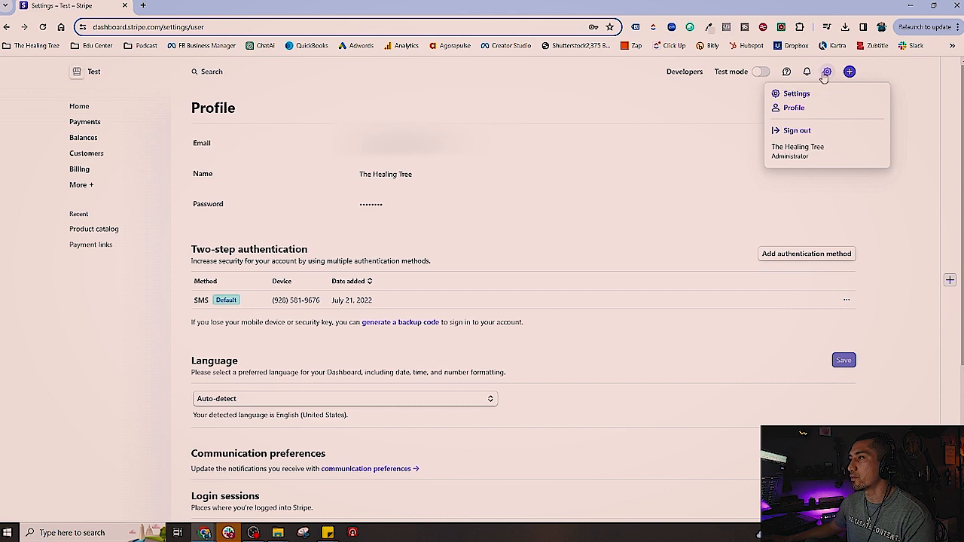
click(790, 95)
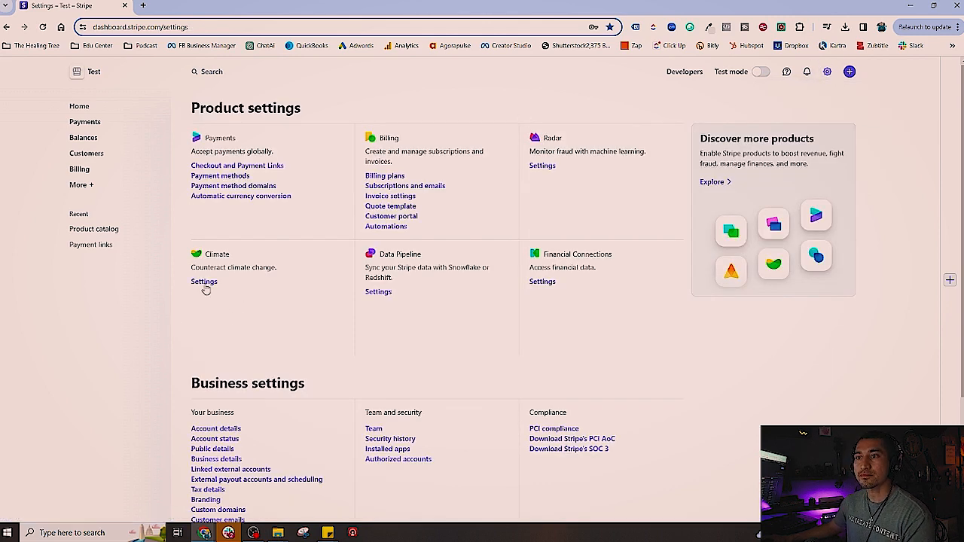
- Review Account details: account name Test, verified phone, America - Phoenix time zone
scroll(205, 290, down, 2)
scroll(205, 289, up, 1)
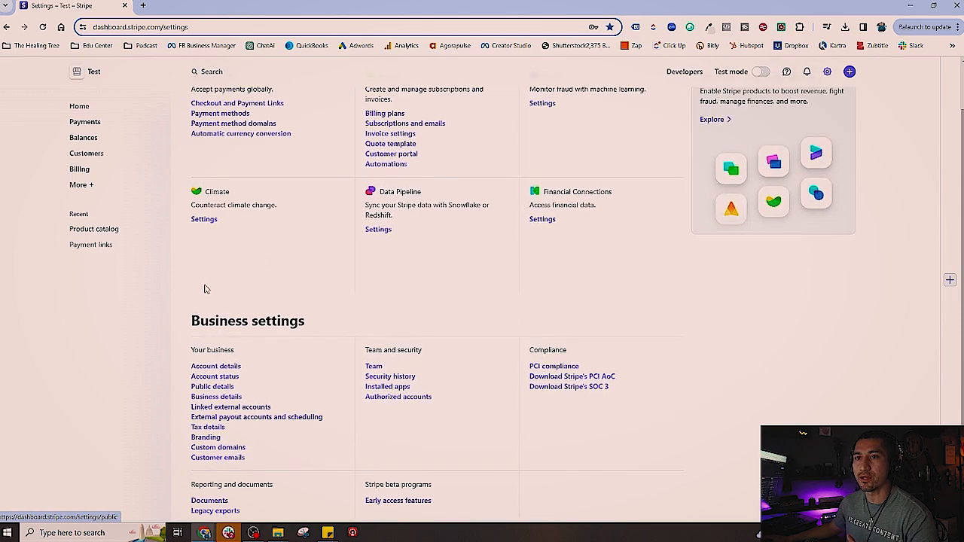
scroll(204, 289, up, 1)
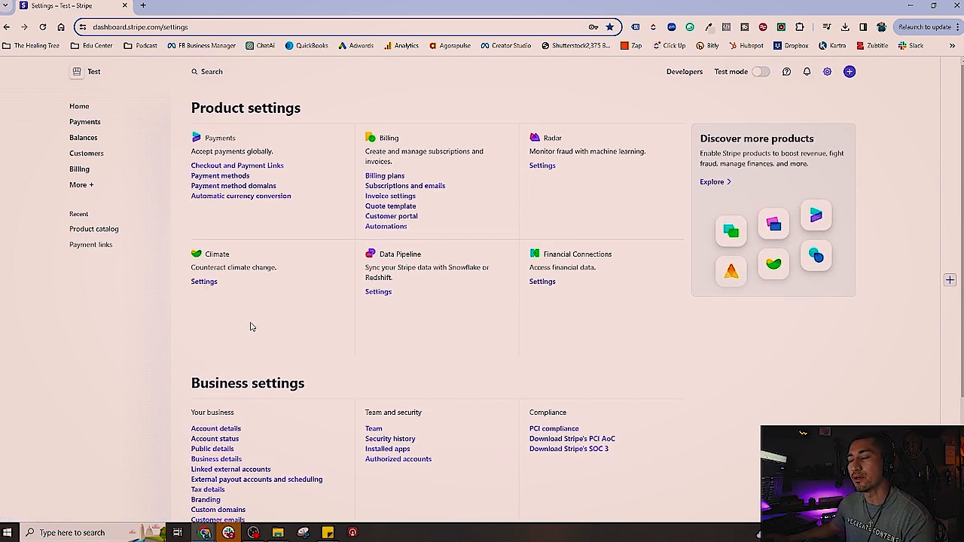
scroll(252, 324, down, 1)
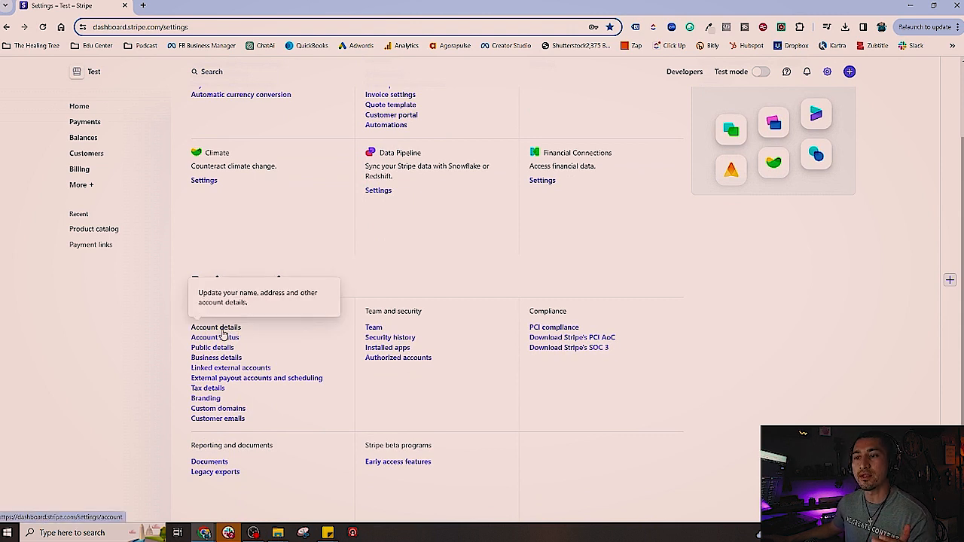
click(226, 331)
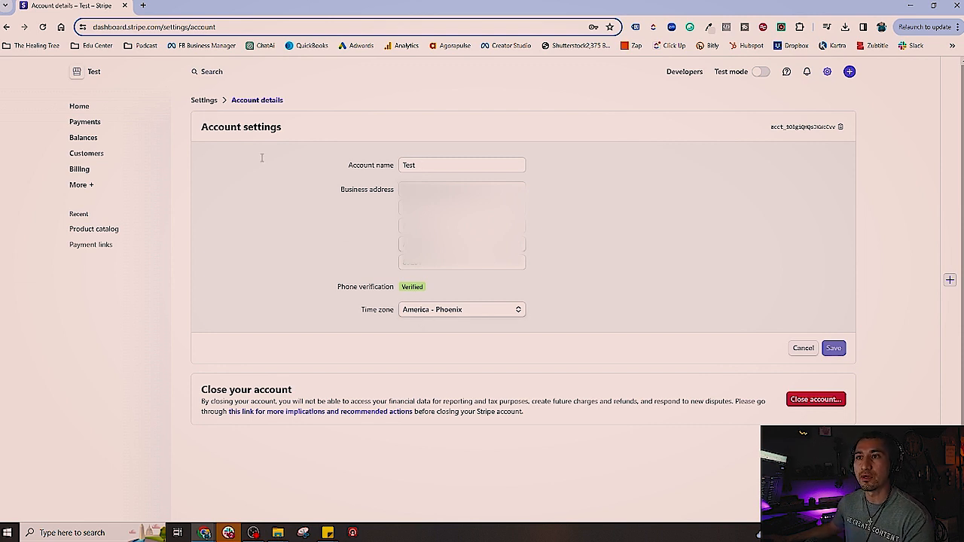
drag(357, 287, 372, 288)
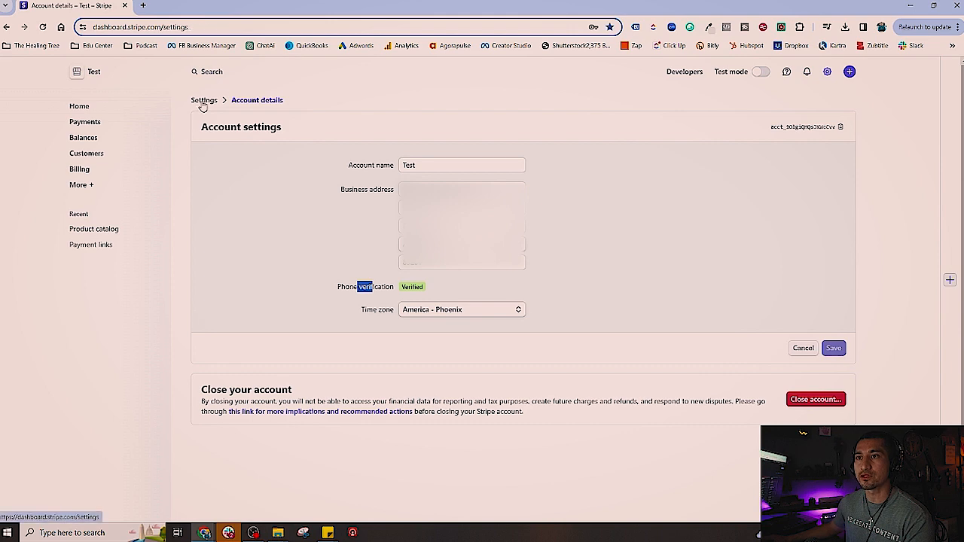
click(202, 100)
scroll(271, 409, down, 1)
- Check Account status for the 'Update your tax ID' task due in 30 days, then return to Settings
click(233, 406)
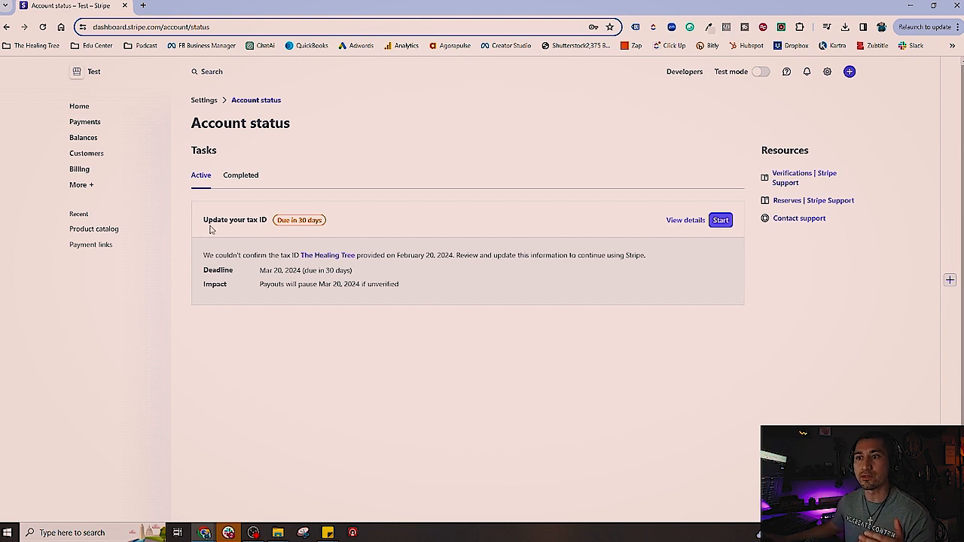
drag(199, 220, 272, 218)
click(256, 237)
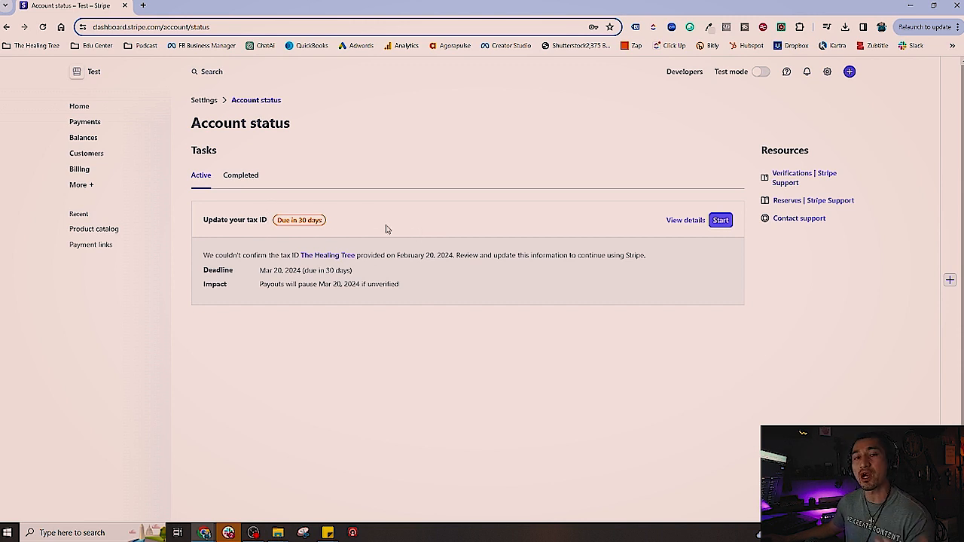
click(205, 101)
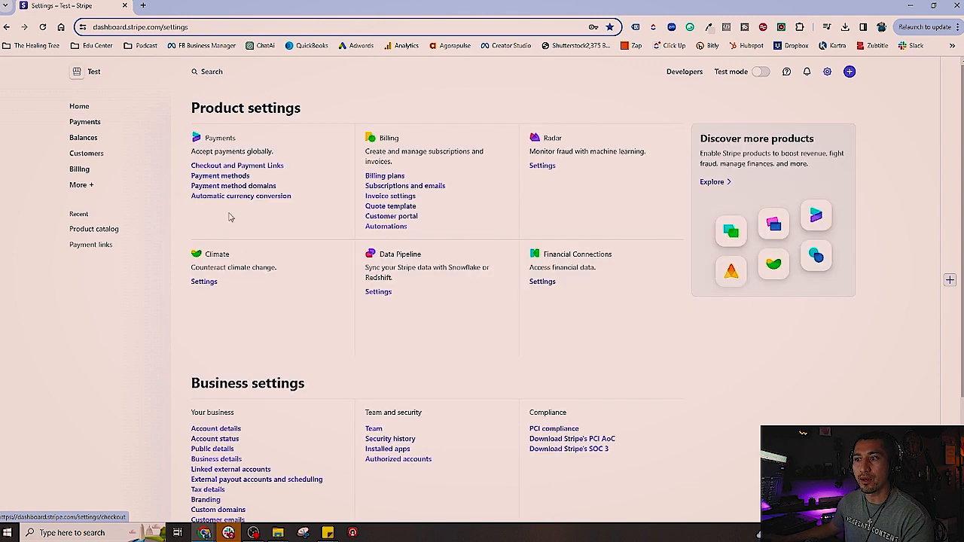
- Open the Public details form under Business settings
scroll(241, 332, down, 2)
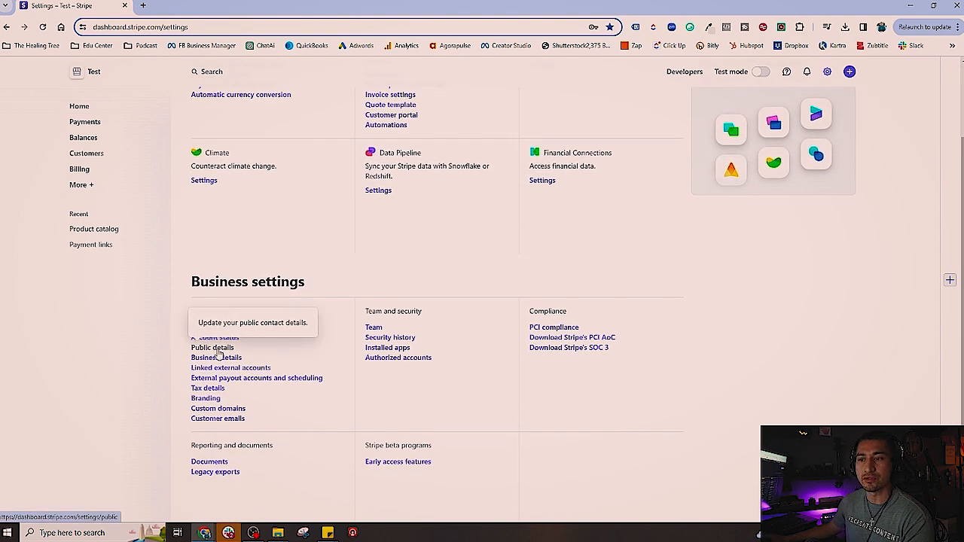
click(213, 348)
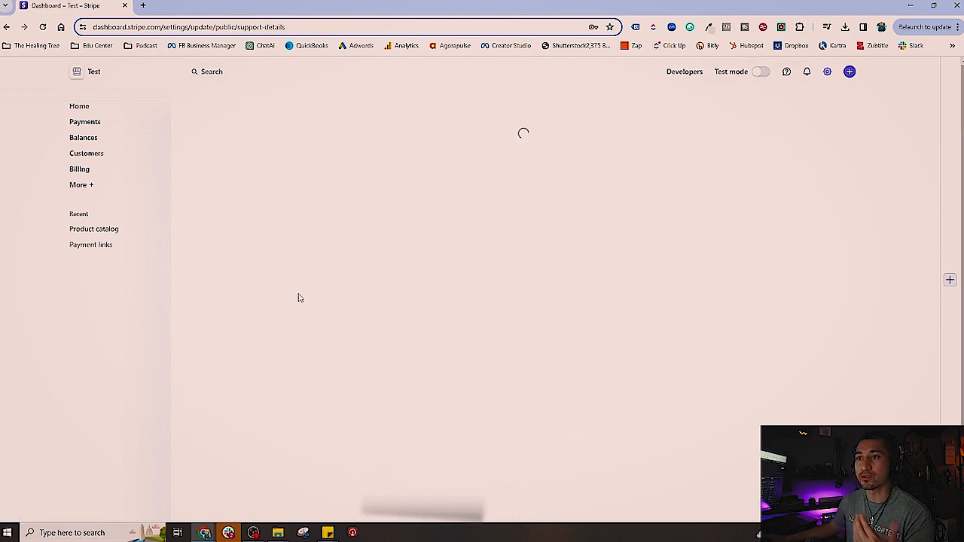
scroll(320, 264, down, 2)
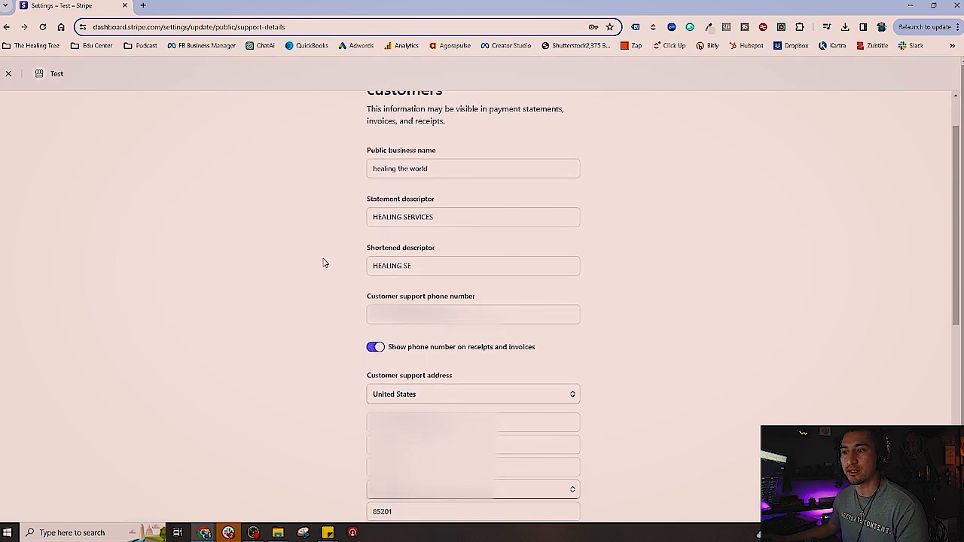
scroll(325, 262, down, 2)
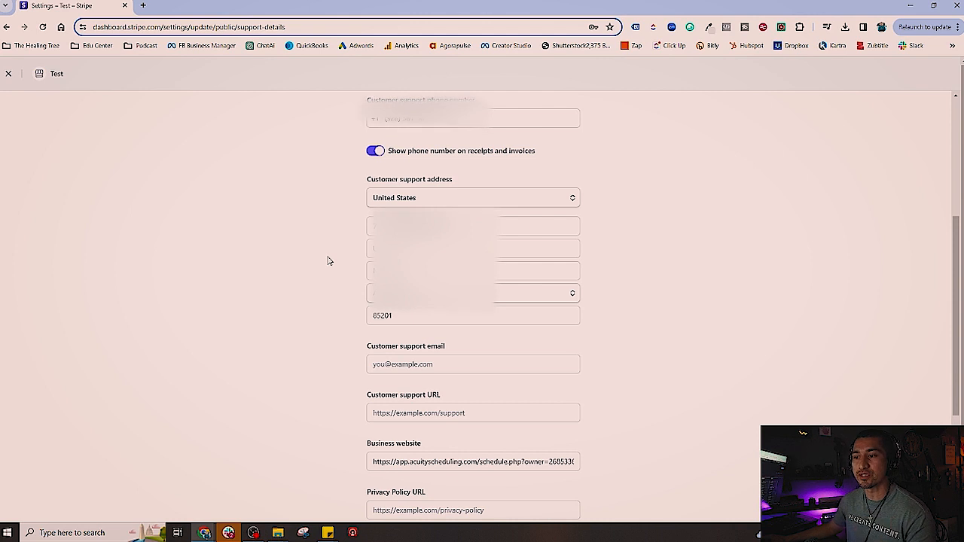
scroll(329, 262, down, 1)
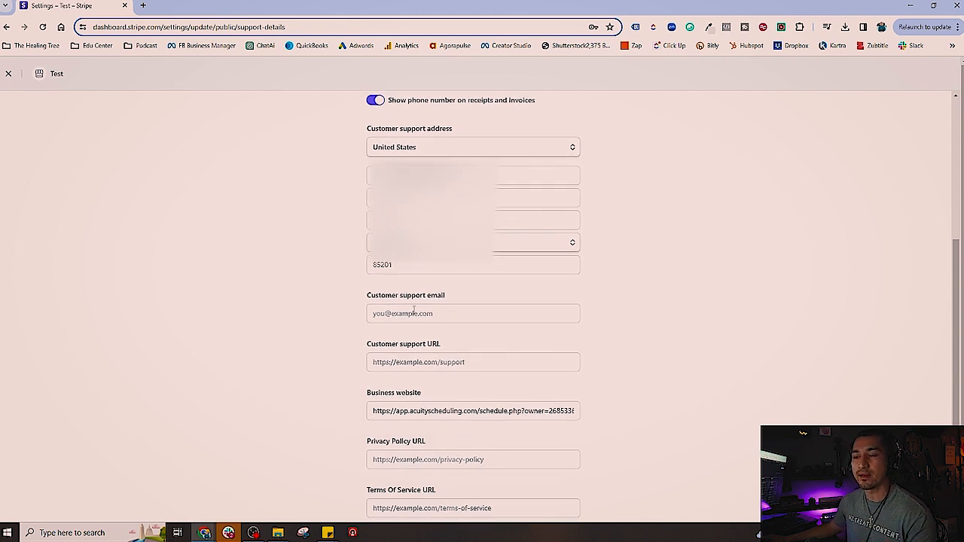
- Enter the support email address in the Customer support email field
click(383, 311)
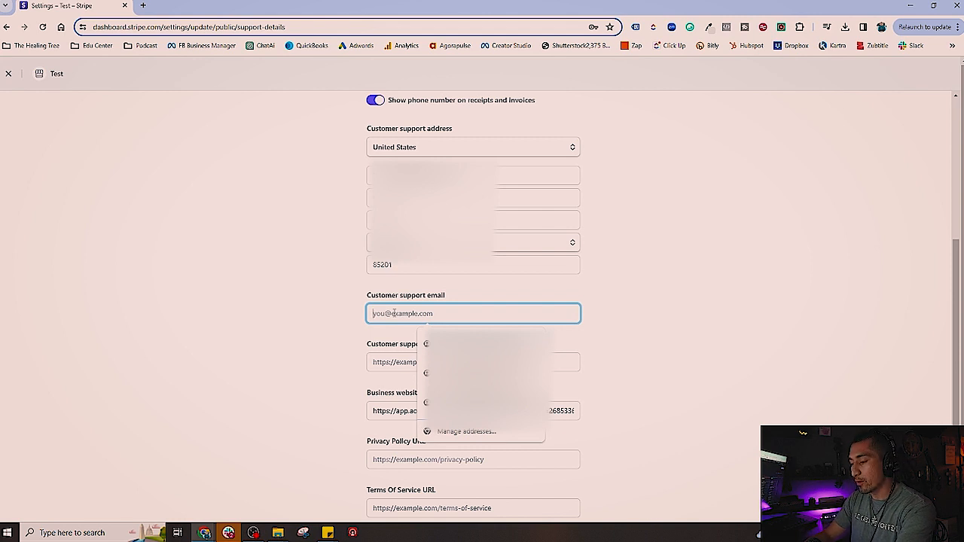
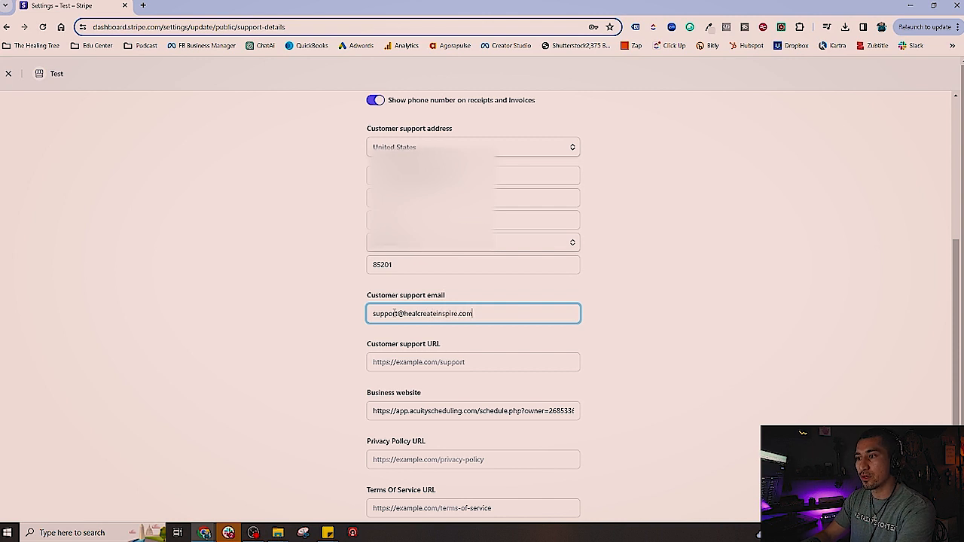
click(334, 315)
scroll(362, 308, down, 1)
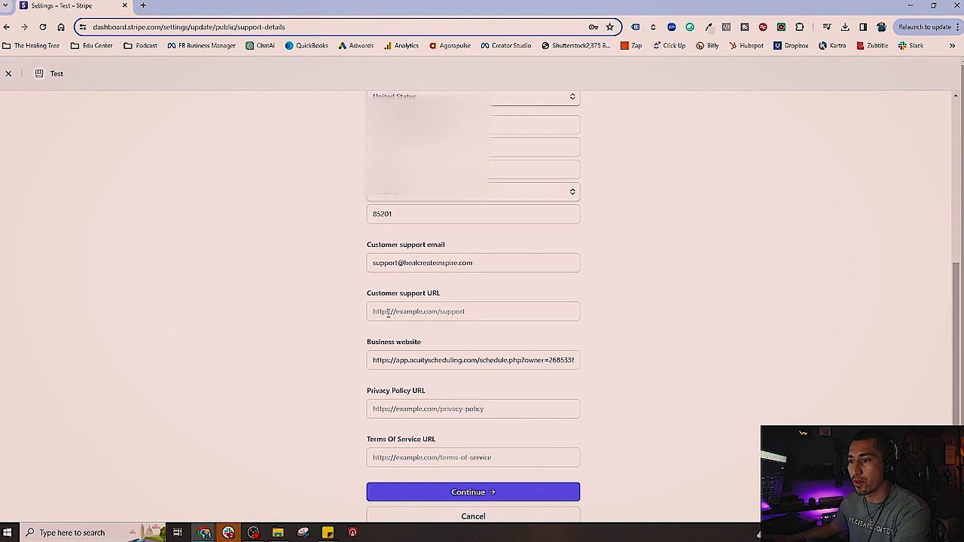
scroll(331, 376, down, 2)
mouse_move(397, 307)
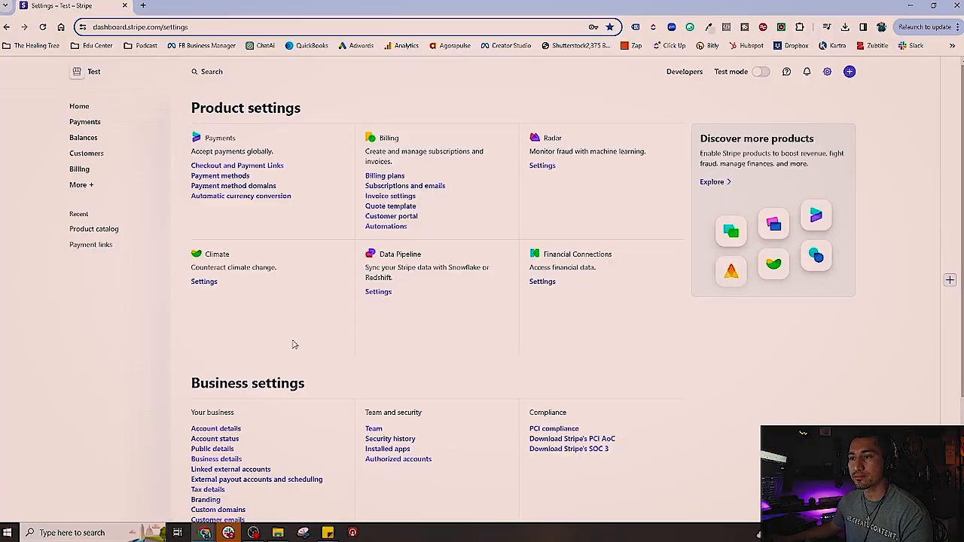
- Scroll the Settings page down to the Business settings section
scroll(237, 421, down, 2)
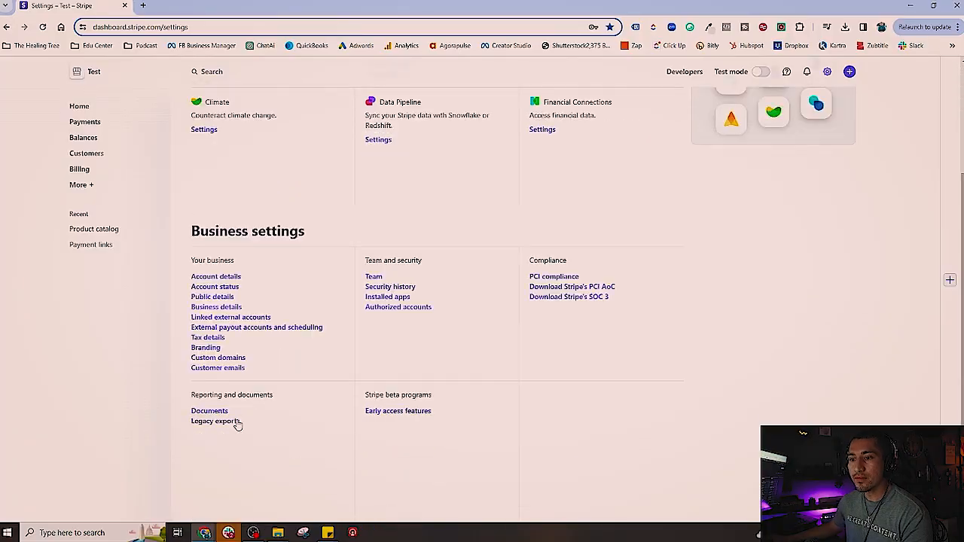
click(209, 307)
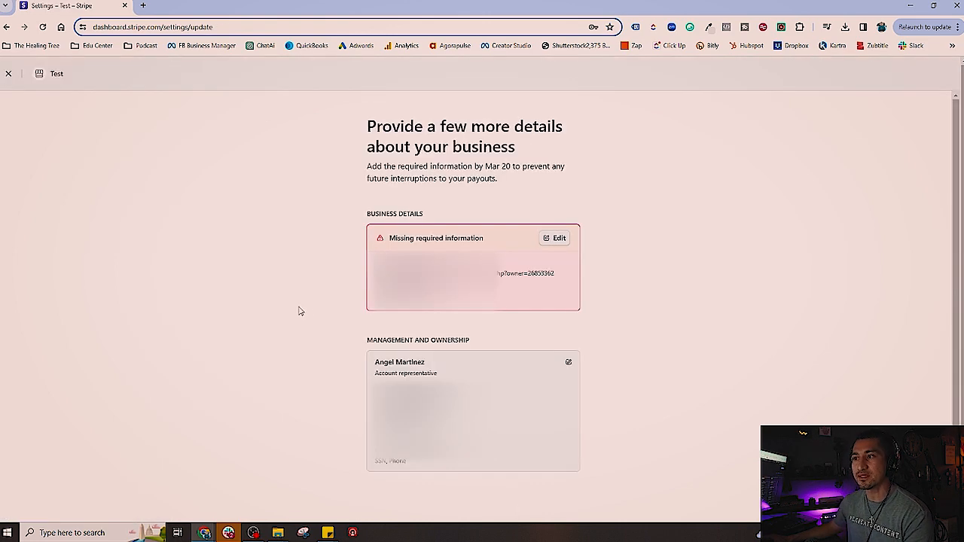
scroll(334, 297, down, 1)
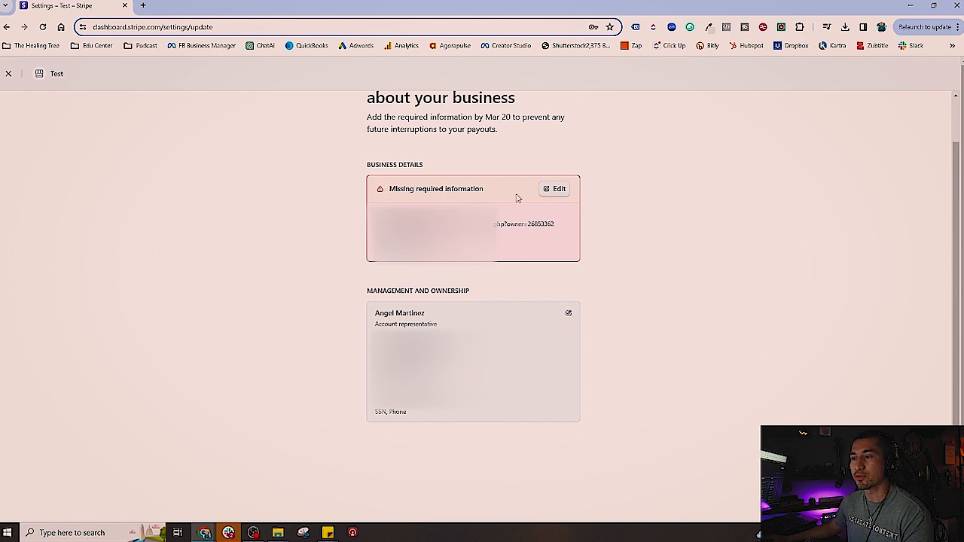
click(555, 189)
click(393, 360)
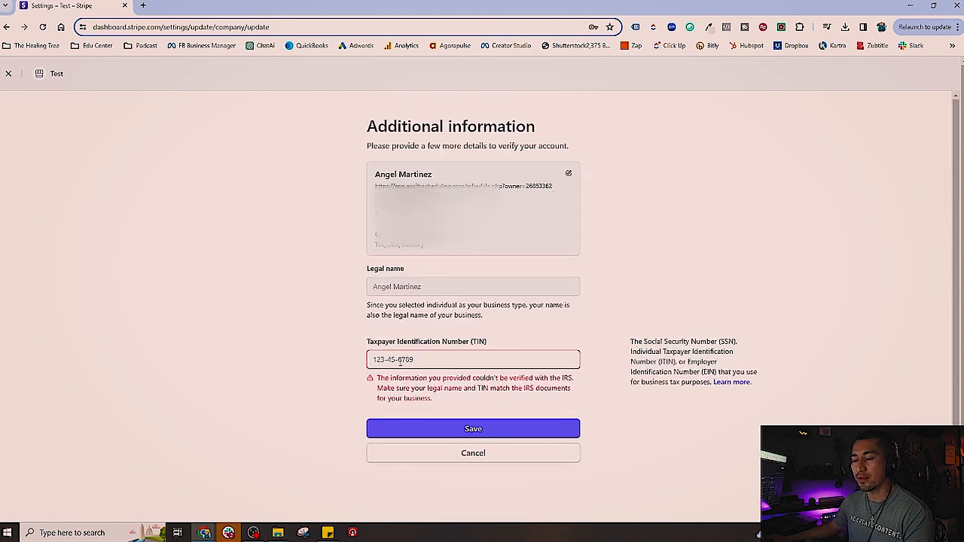
click(404, 361)
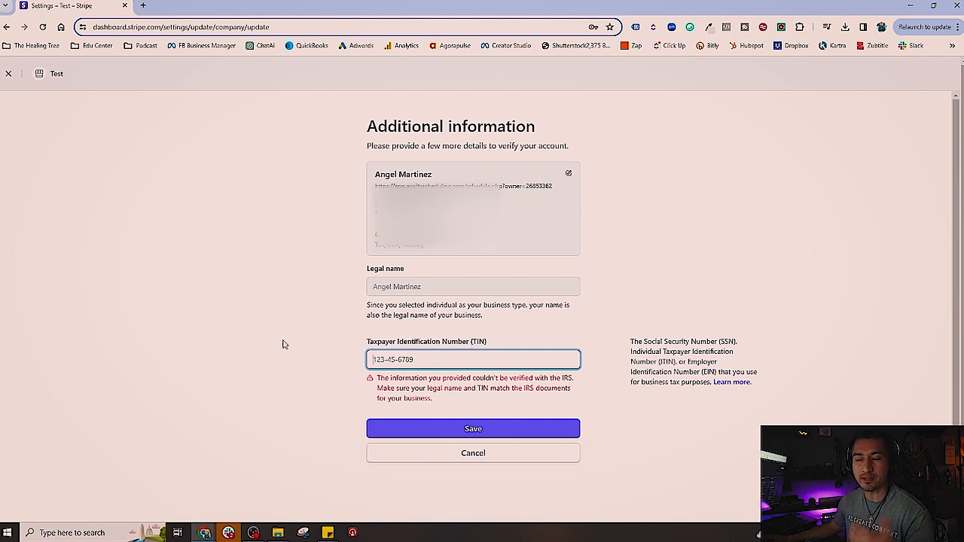
click(8, 76)
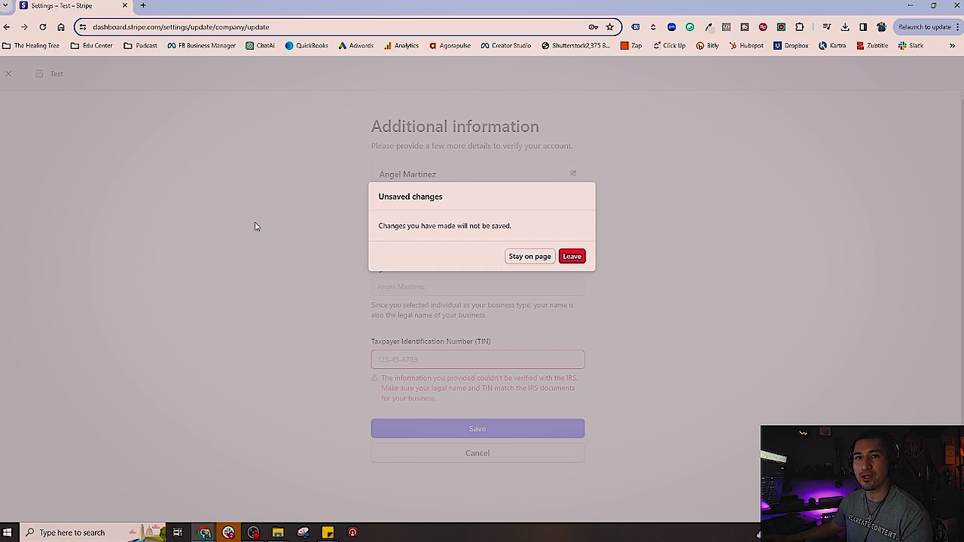
click(566, 257)
scroll(264, 361, down, 2)
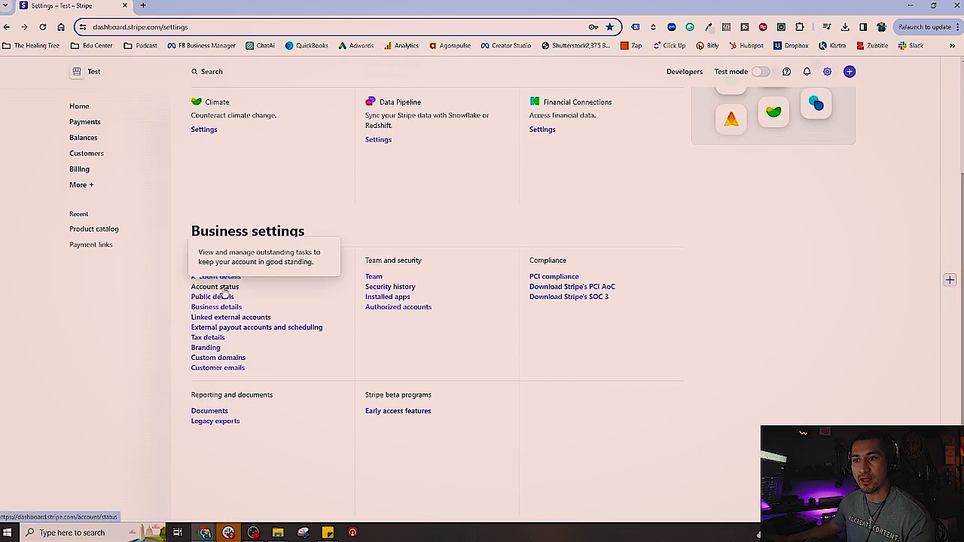
click(226, 317)
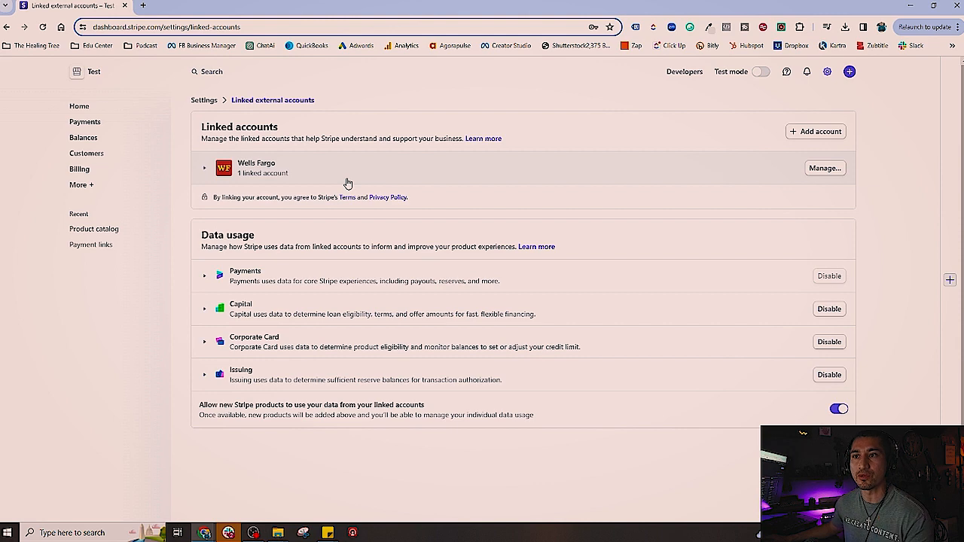
click(204, 169)
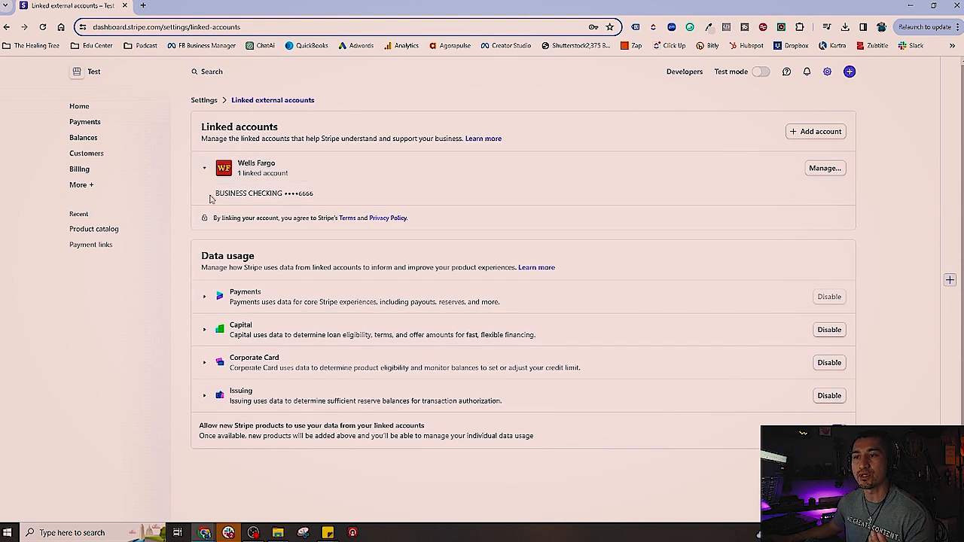
click(204, 169)
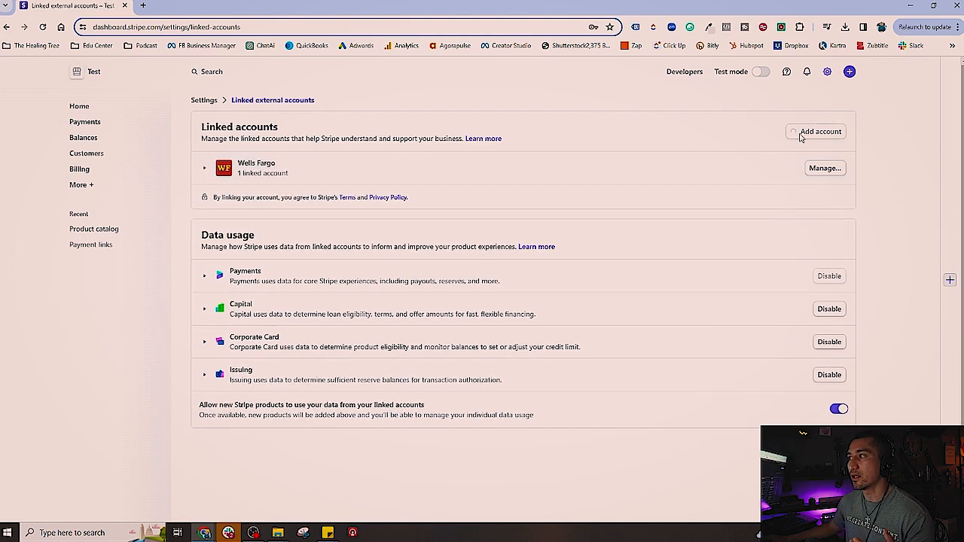
click(800, 132)
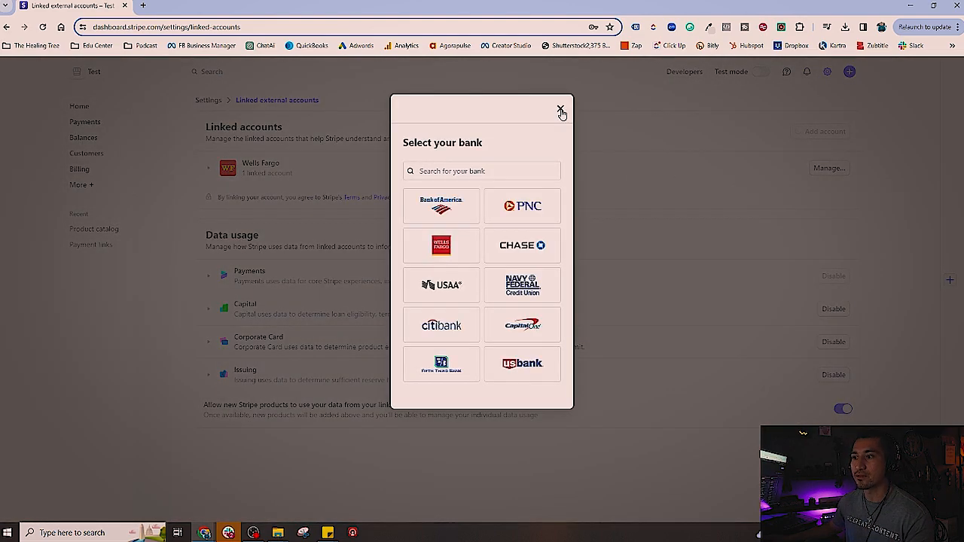
click(561, 111)
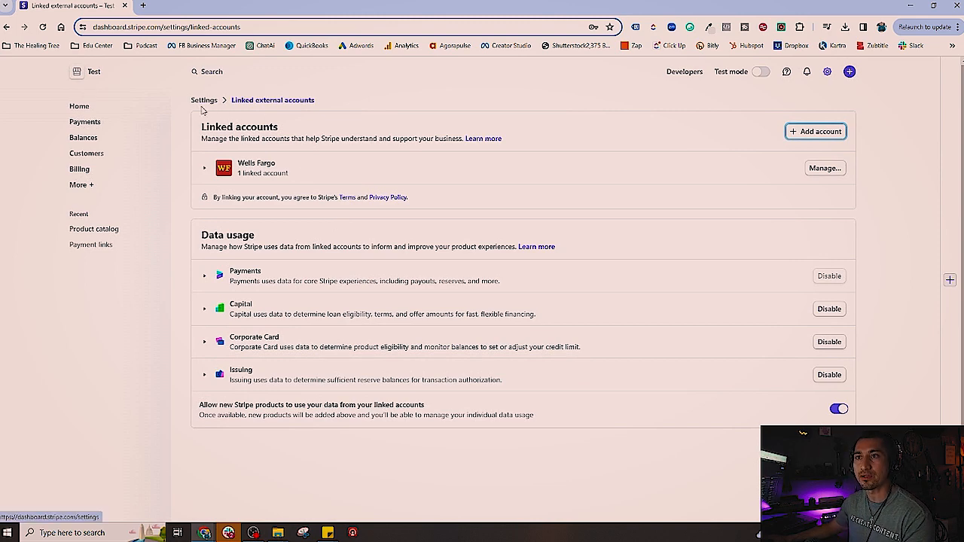
click(203, 101)
scroll(201, 359, down, 2)
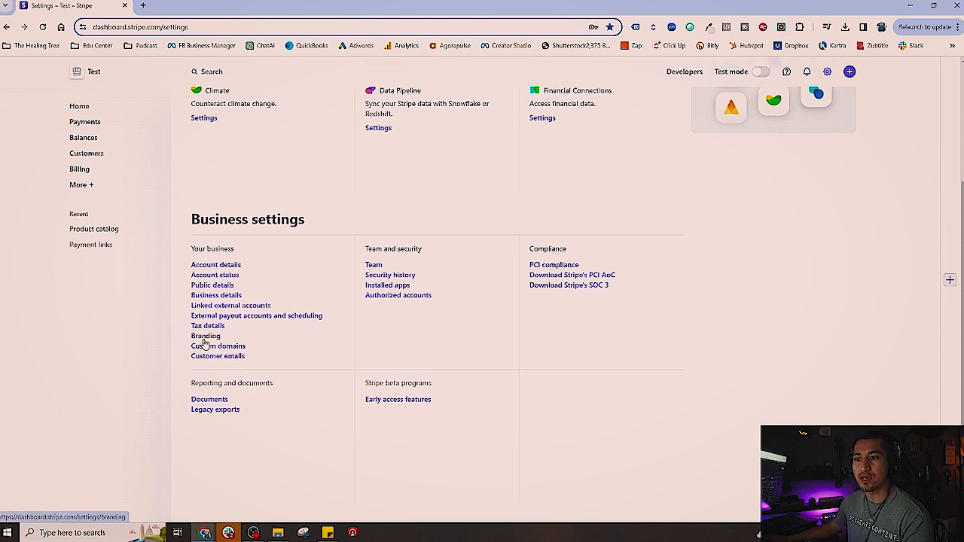
- Open Branding settings showing brand color #525f7f and accent #0074d4
click(205, 337)
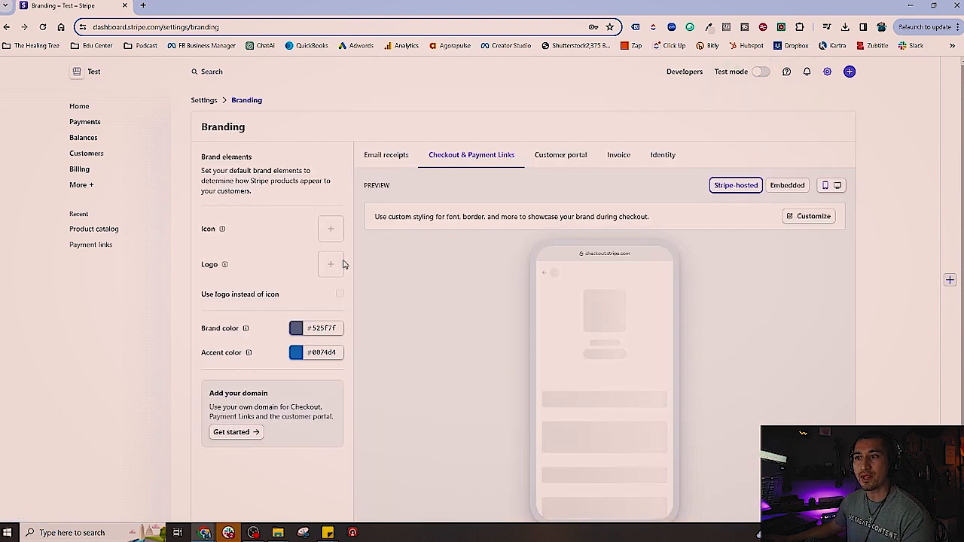
scroll(344, 269, down, 1)
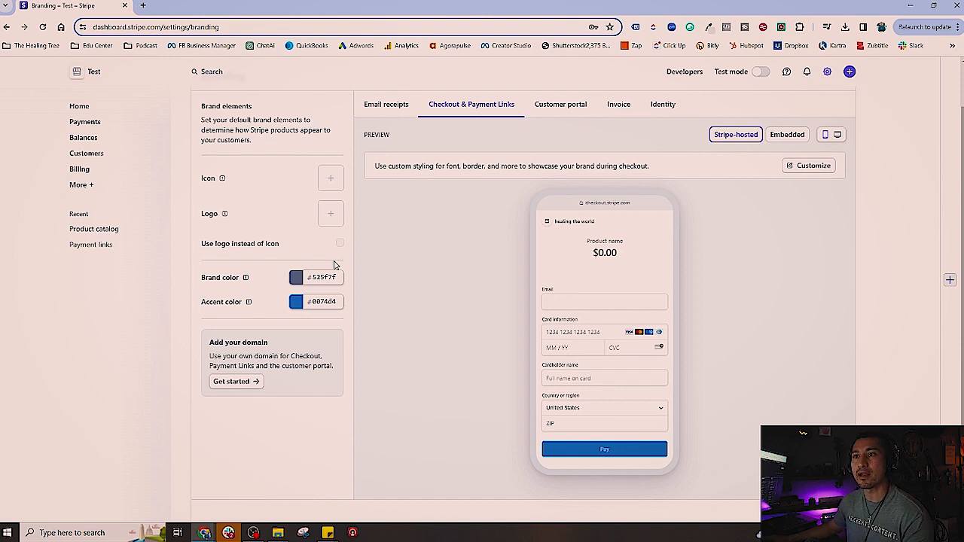
scroll(336, 265, up, 1)
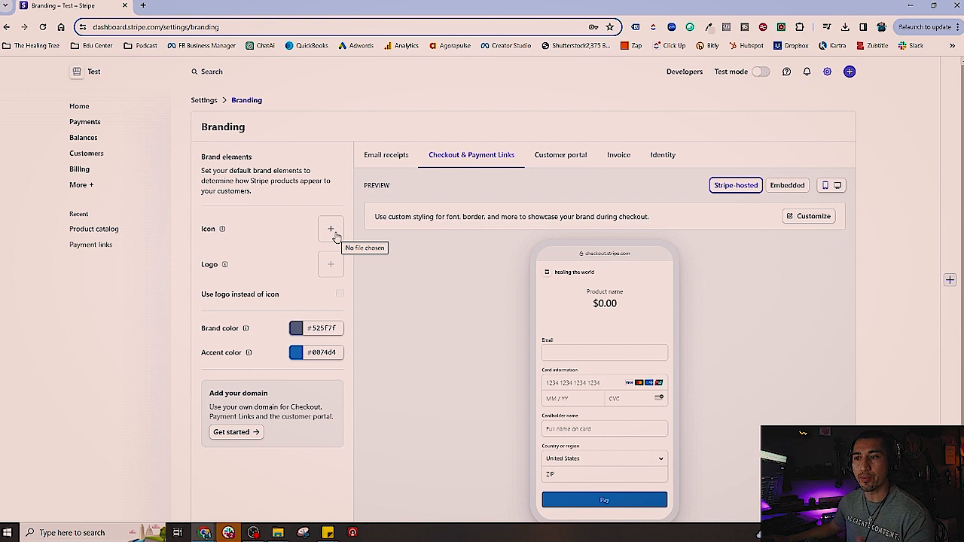
mouse_move(221, 234)
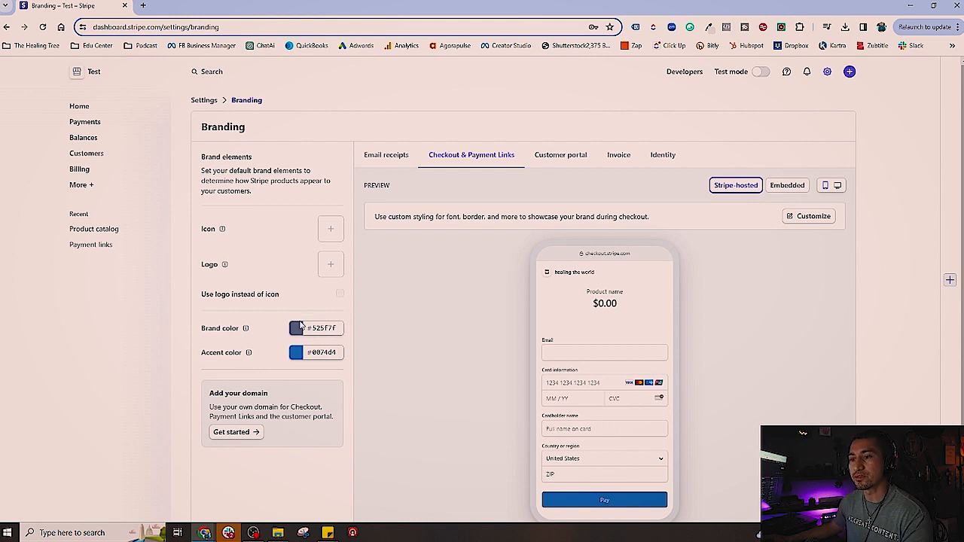
drag(206, 331, 222, 352)
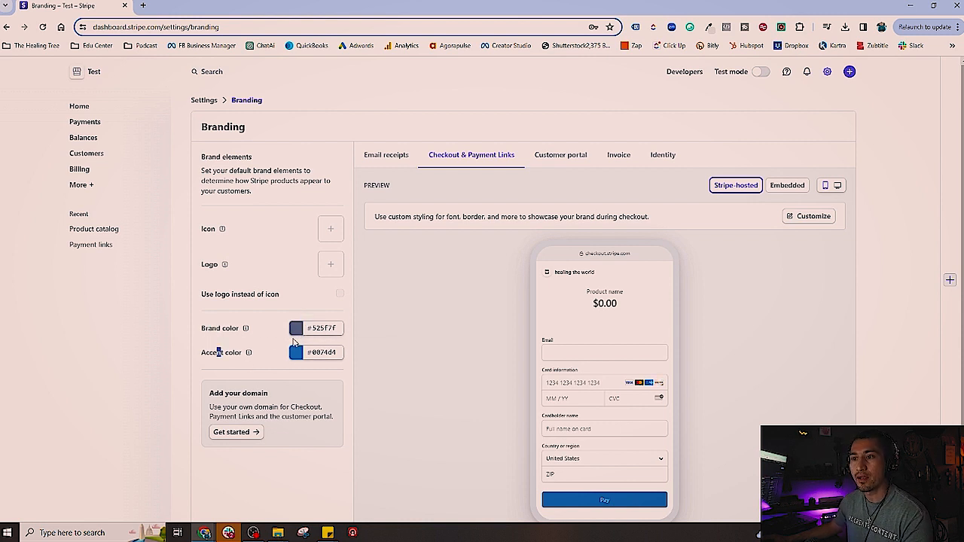
- Preview the branding on Customer portal, Email receipts, Checkout, Identity and Invoice
click(564, 156)
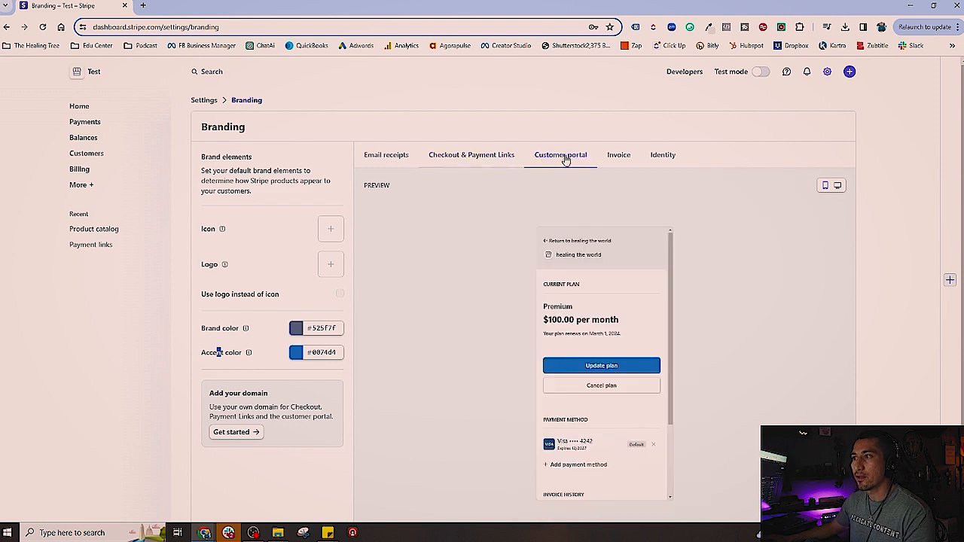
click(393, 155)
scroll(518, 237, down, 1)
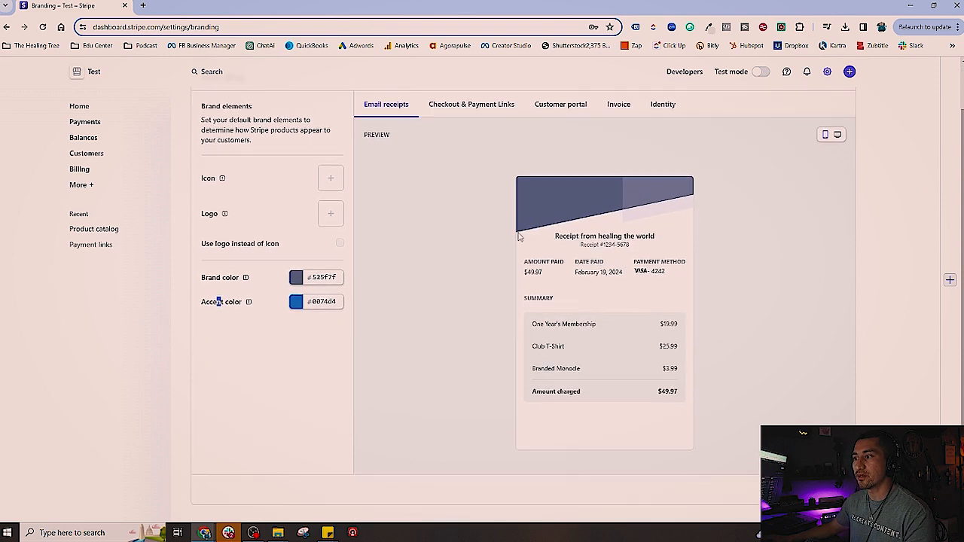
mouse_move(558, 207)
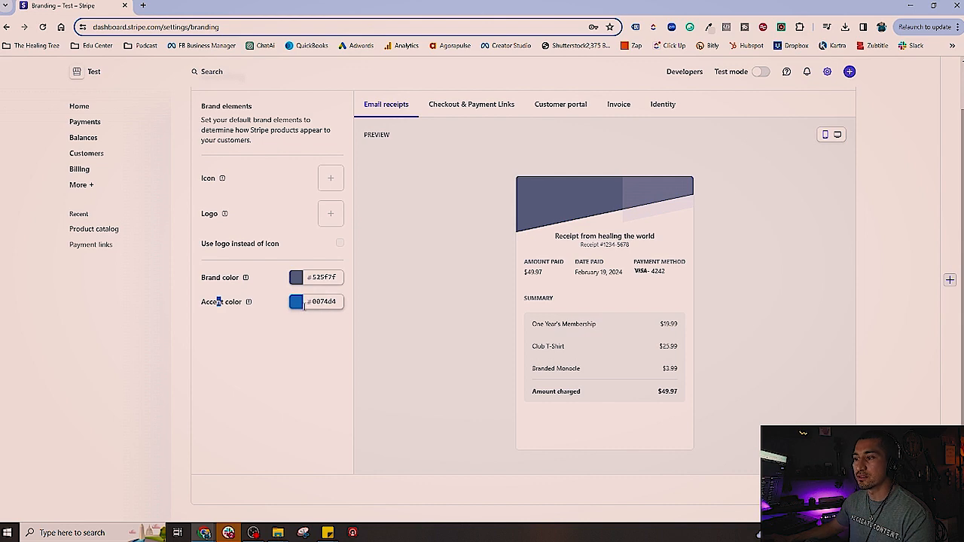
scroll(392, 226, up, 1)
click(491, 156)
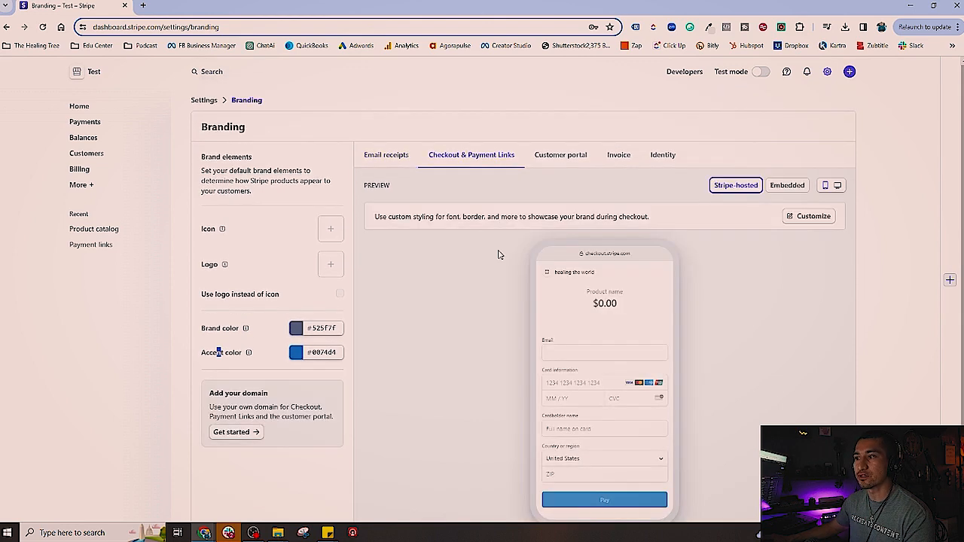
scroll(600, 429, down, 2)
scroll(288, 327, up, 1)
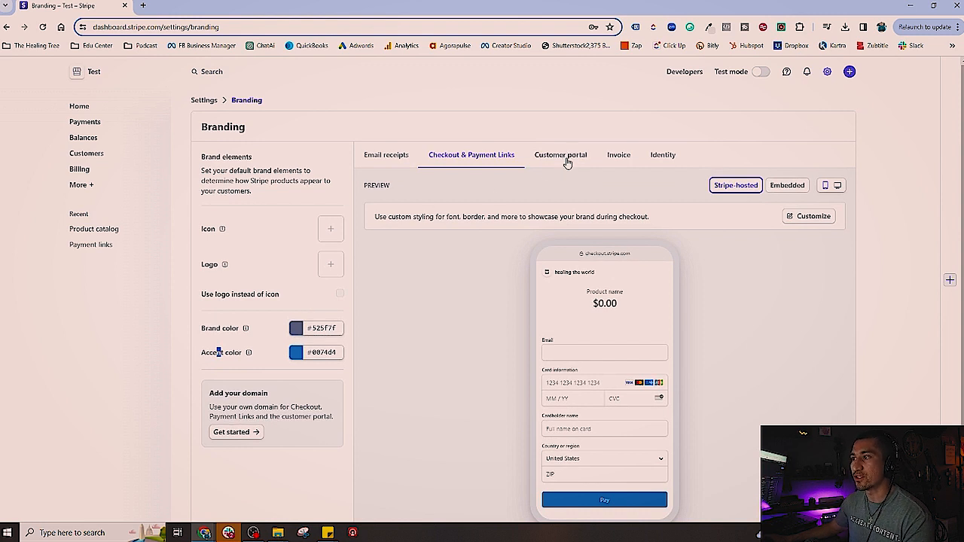
click(568, 157)
click(664, 154)
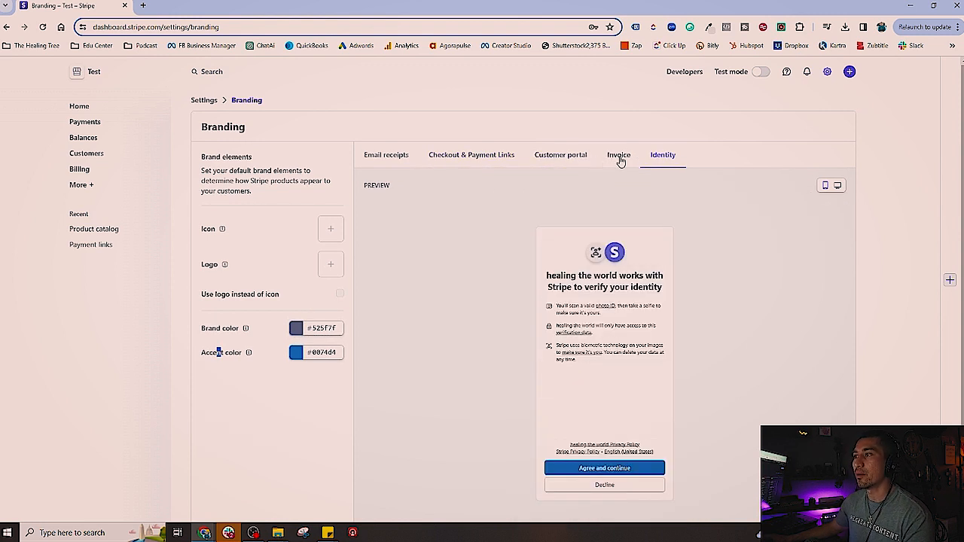
click(619, 157)
click(563, 156)
click(393, 158)
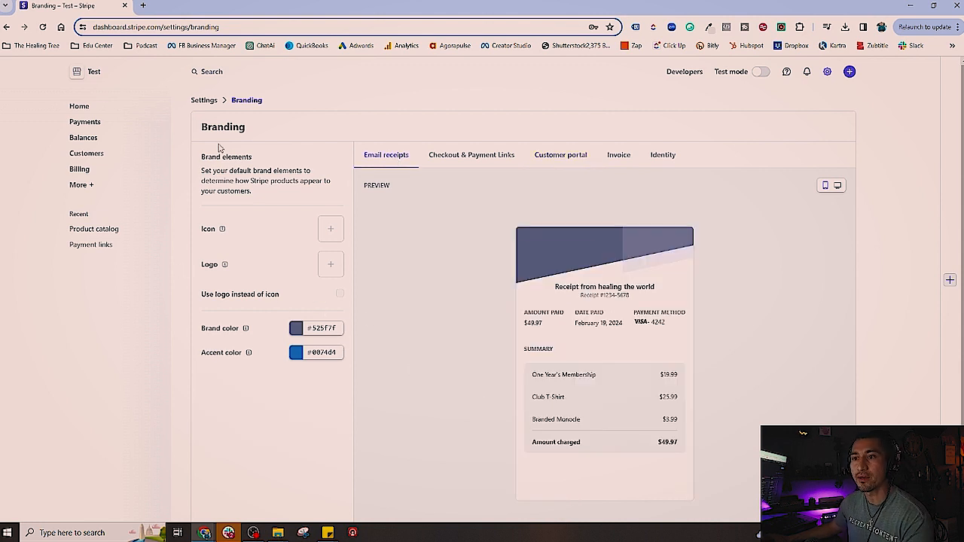
- Go to Custom domains to view the default checkout, buy and billing domains
click(208, 104)
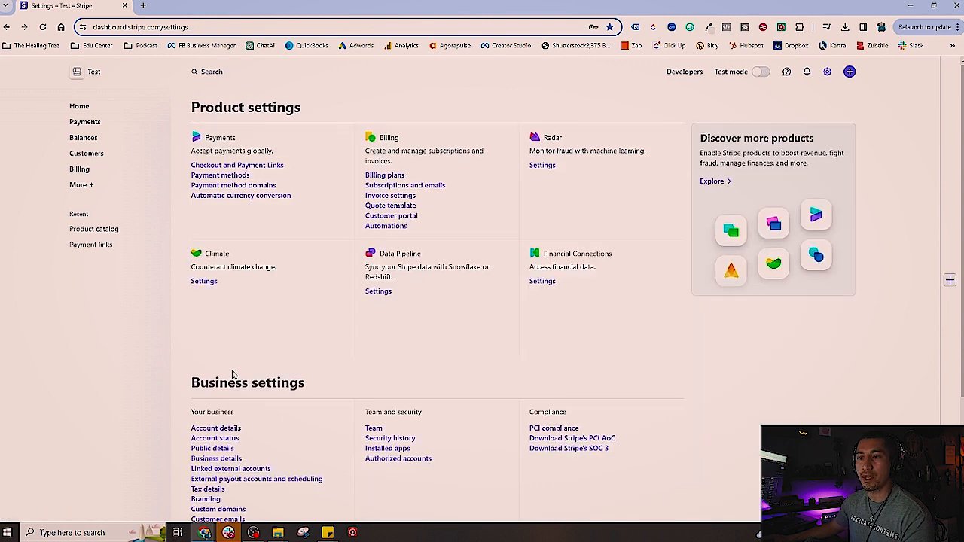
scroll(241, 383, down, 2)
click(224, 358)
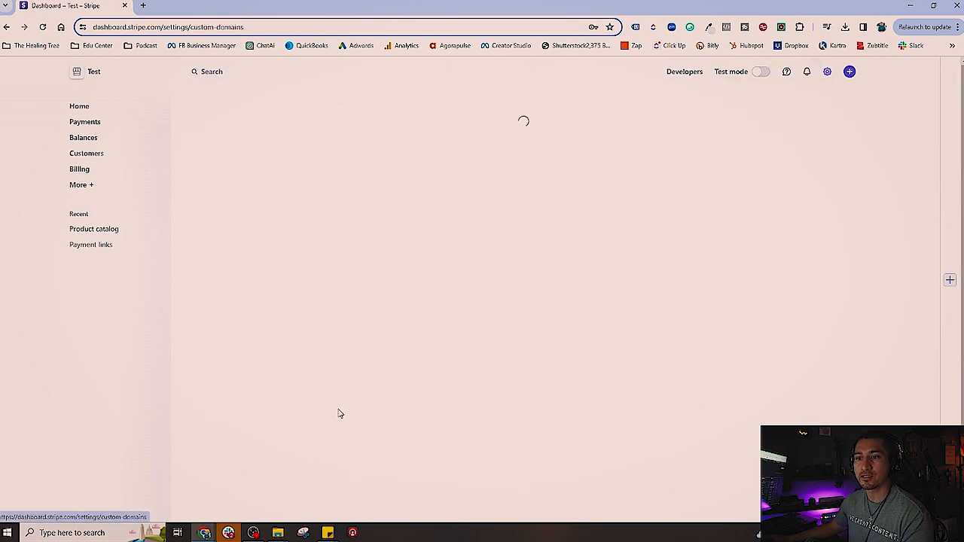